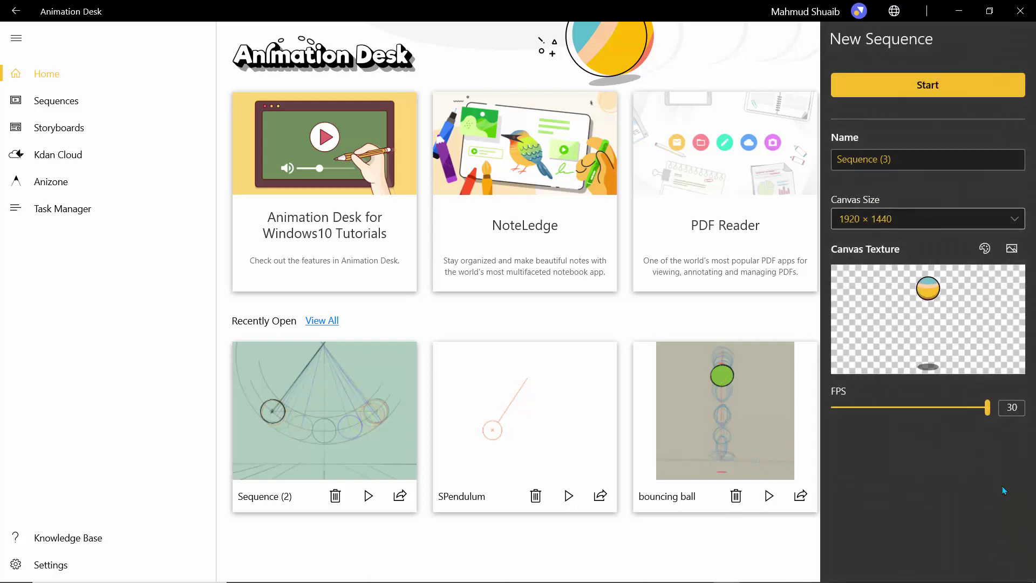
Step: Name the new sequence fire_anim and set its frame rate to 24 FPS
{"action": "left_click_drag", "start_coordinate": [901, 158], "coordinate": [817, 165]}
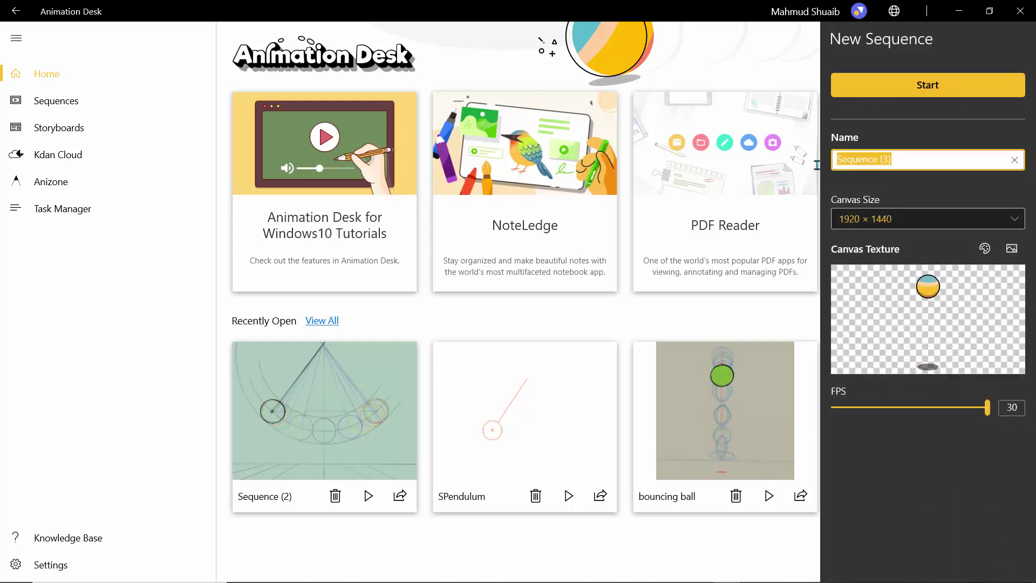
{"action": "type", "text": "fire"}
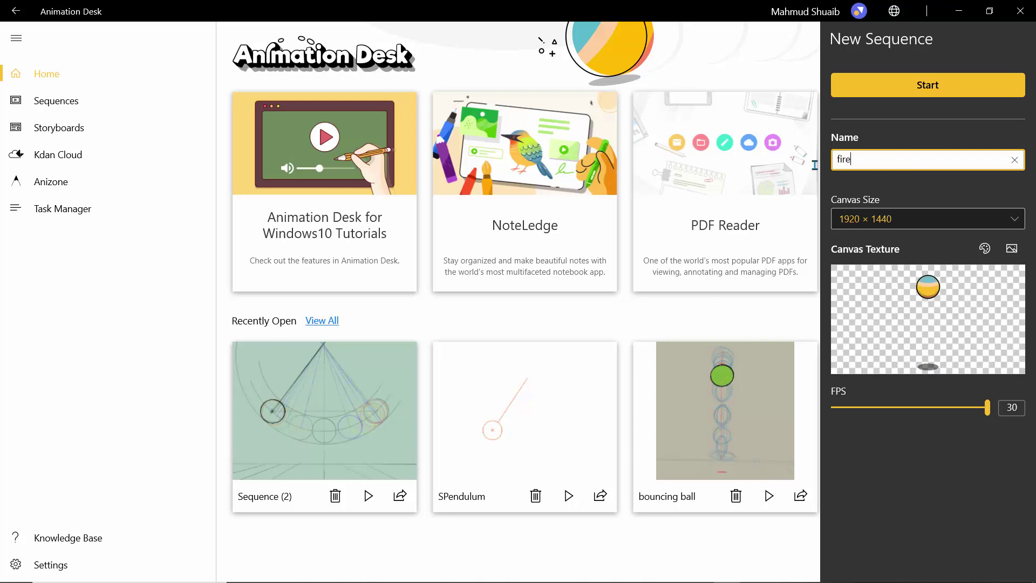
{"action": "type", "text": "_anim"}
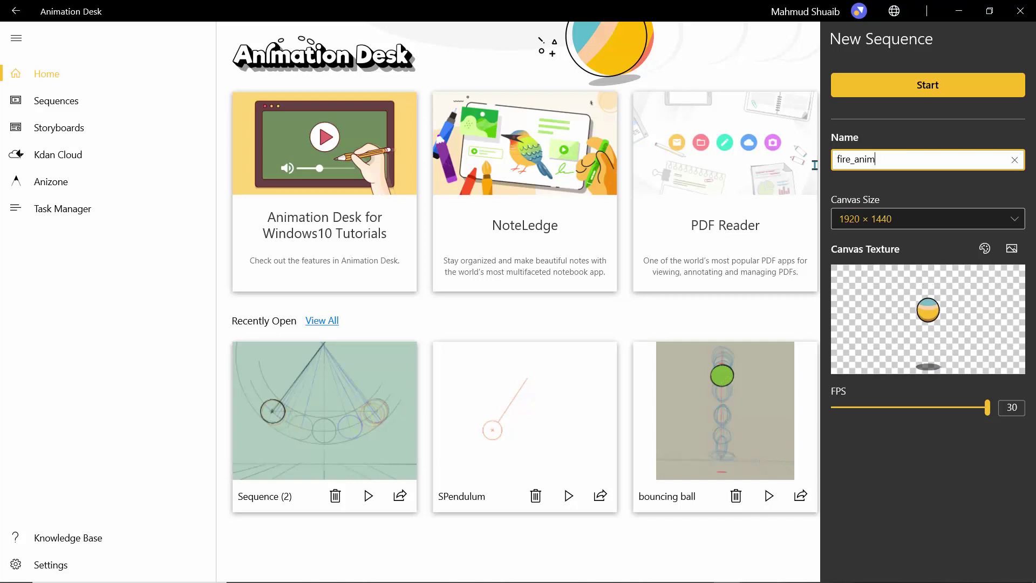
{"action": "left_click_drag", "start_coordinate": [987, 407], "coordinate": [956, 407]}
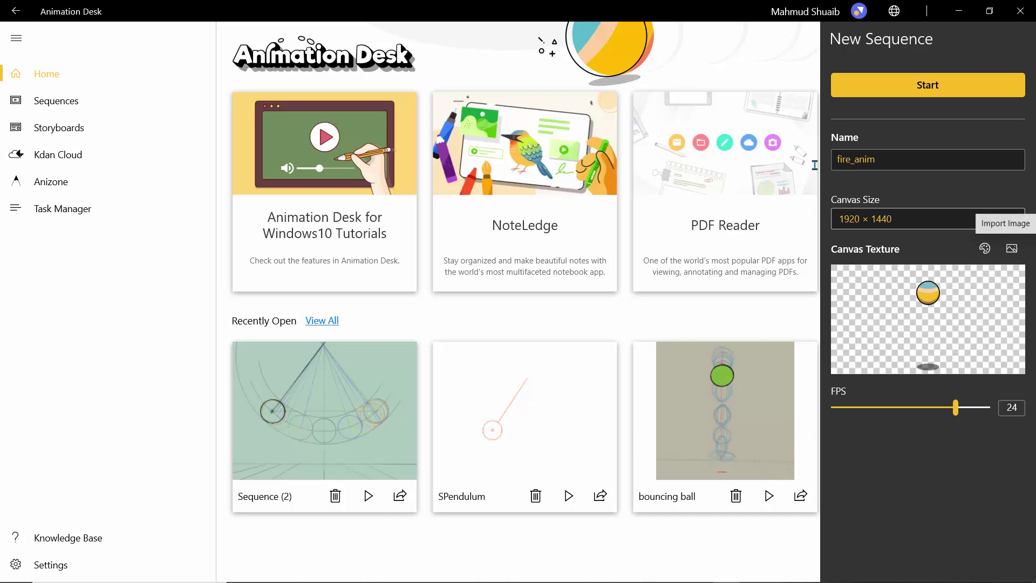
Step: Apply a plain white canvas color with 60° hue, 0% saturation and 100% brightness, and start the sequence
{"action": "left_click", "coordinate": [985, 248]}
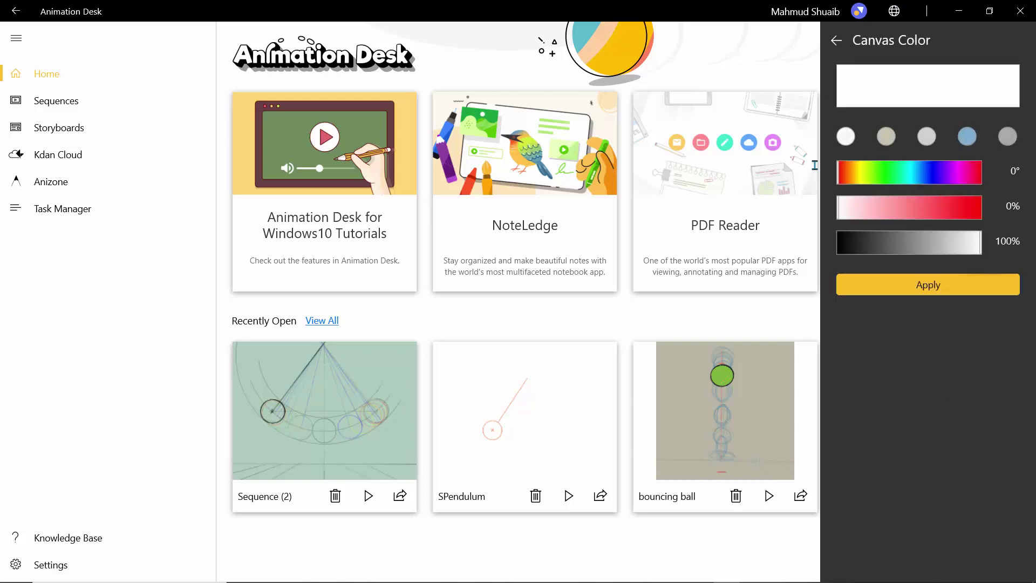
{"action": "left_click", "coordinate": [861, 173]}
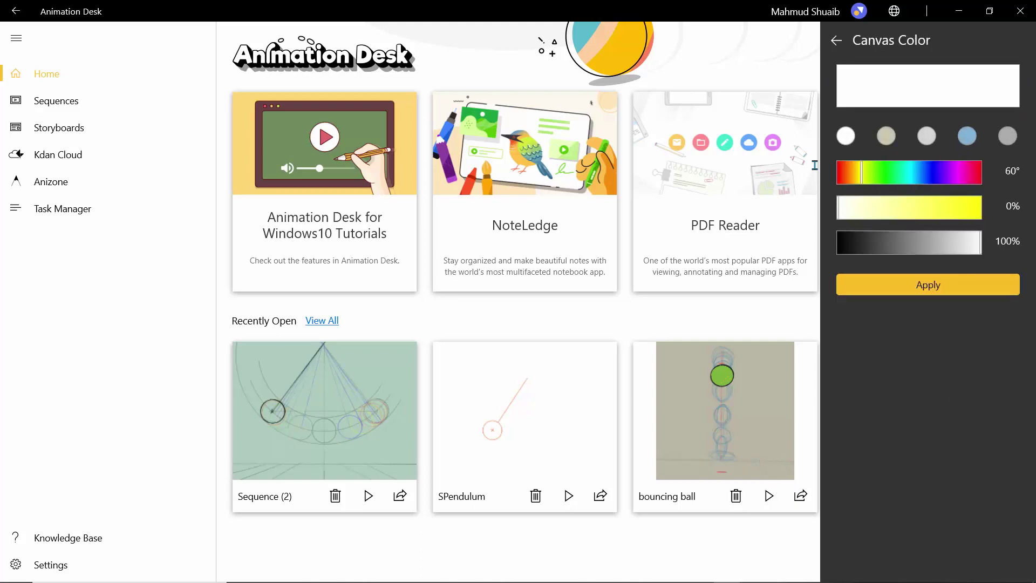
{"action": "left_click", "coordinate": [948, 285]}
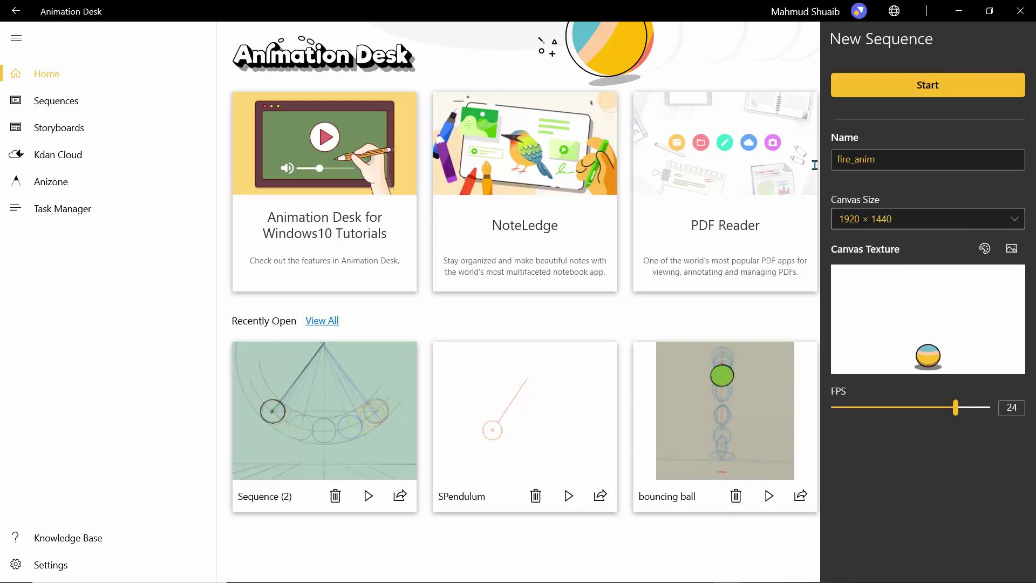
{"action": "left_click", "coordinate": [928, 85]}
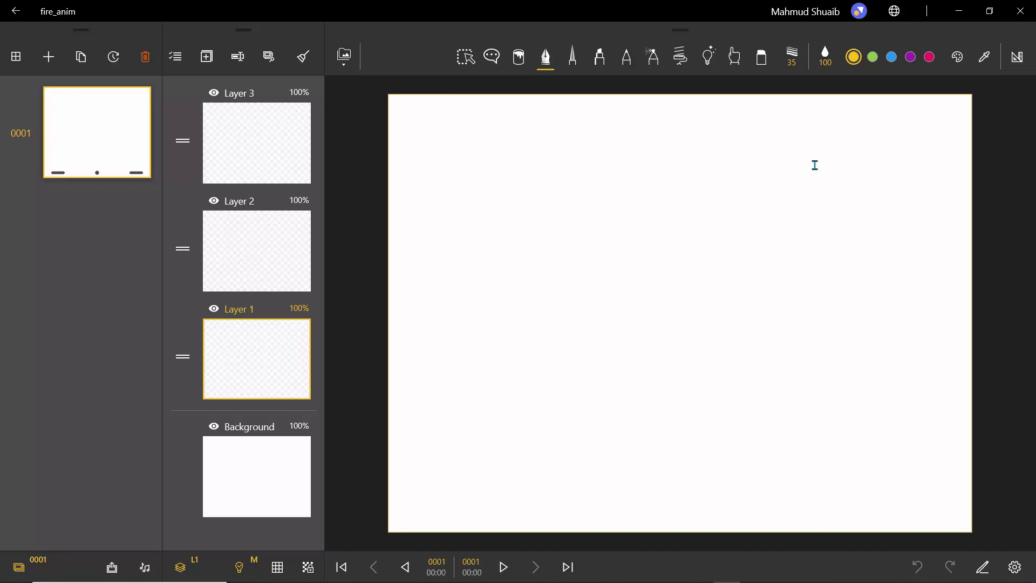
Step: Make the Background layer active and change the yellow color swatch to black
{"action": "left_click", "coordinate": [257, 477]}
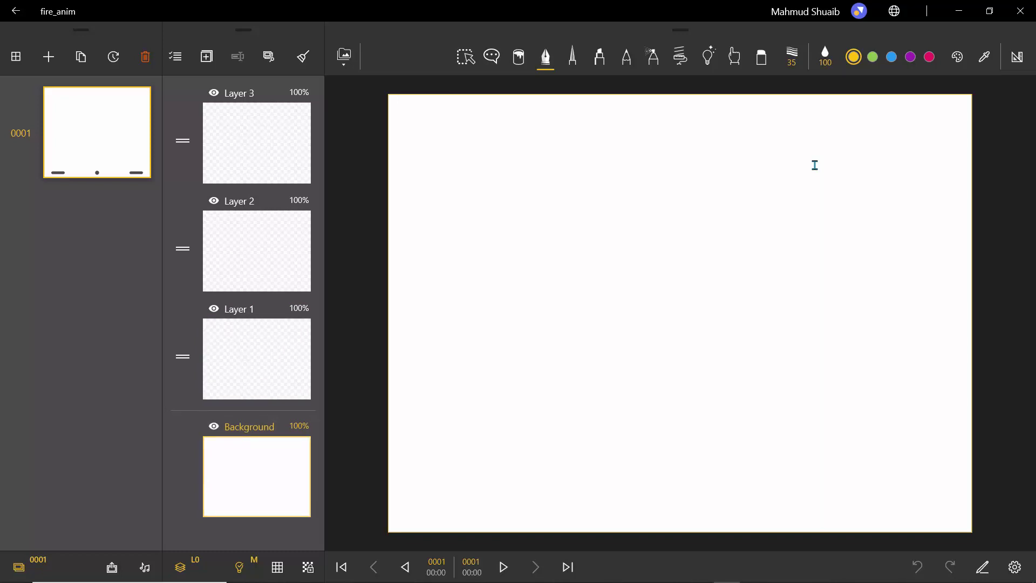
{"action": "key", "text": "Up"}
{"action": "key", "text": "Down"}
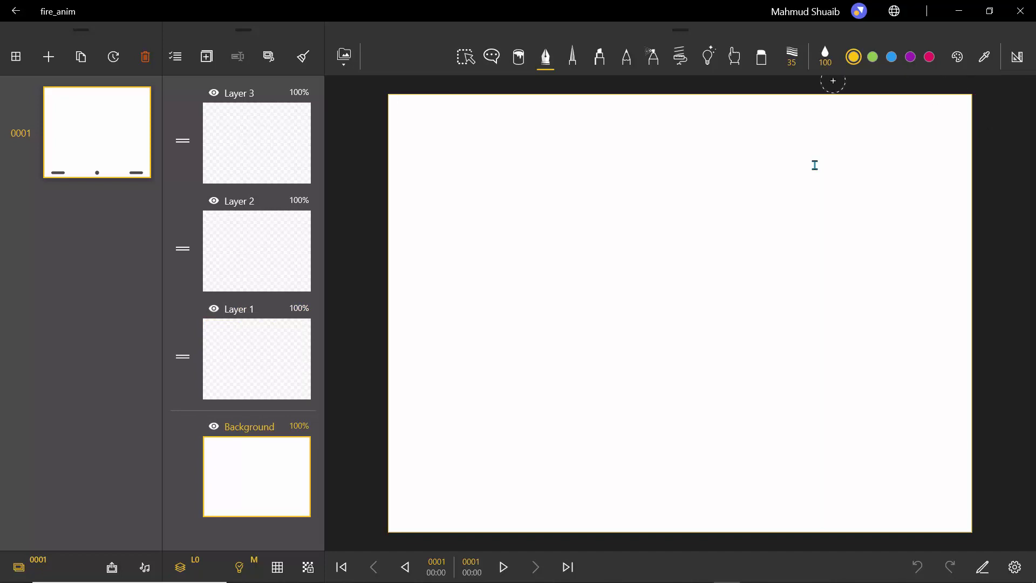
{"action": "left_click", "coordinate": [853, 56]}
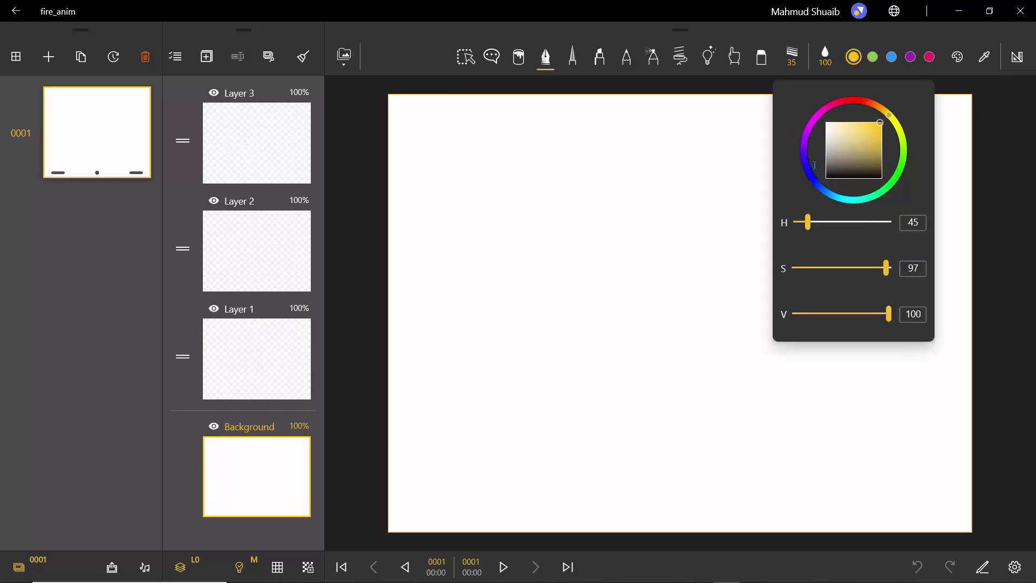
{"action": "left_click_drag", "start_coordinate": [847, 167], "coordinate": [844, 178]}
{"action": "left_click", "coordinate": [716, 16]}
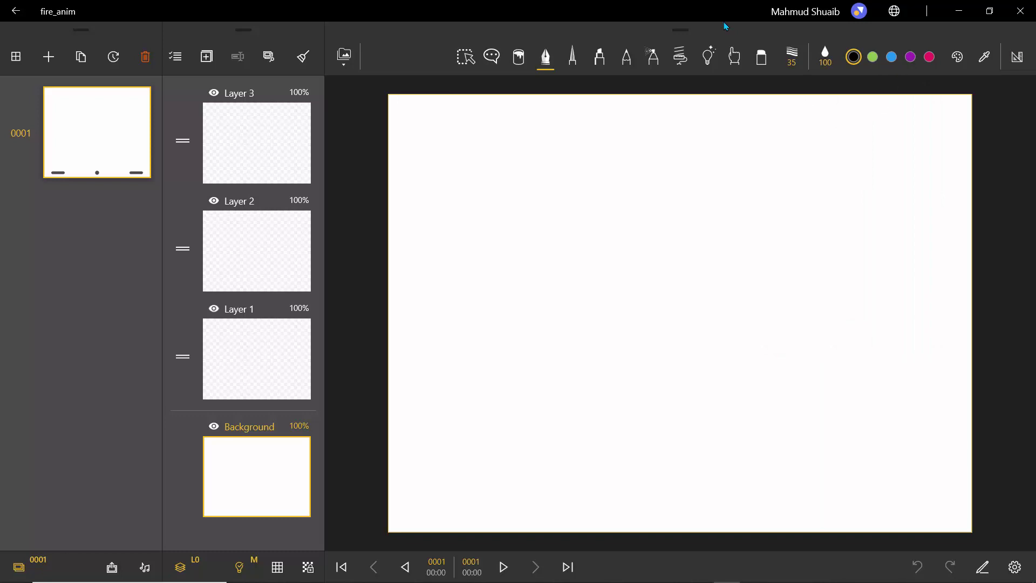
Step: Place a horizontal ruler near the canvas's lower edge and stretch it across the full canvas width
{"action": "left_click", "coordinate": [1018, 57]}
{"action": "left_click", "coordinate": [938, 98]}
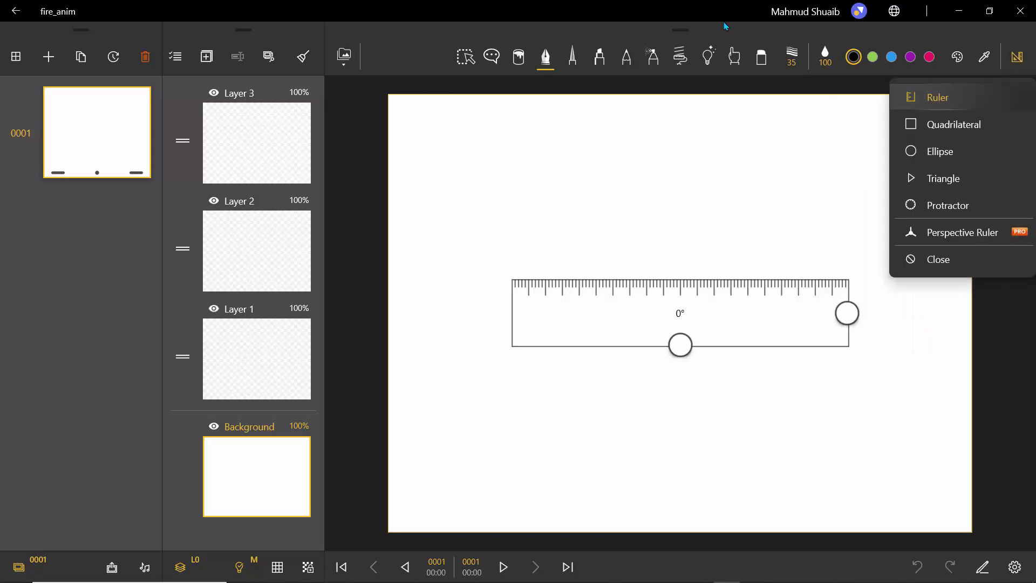
{"action": "left_click", "coordinate": [631, 405]}
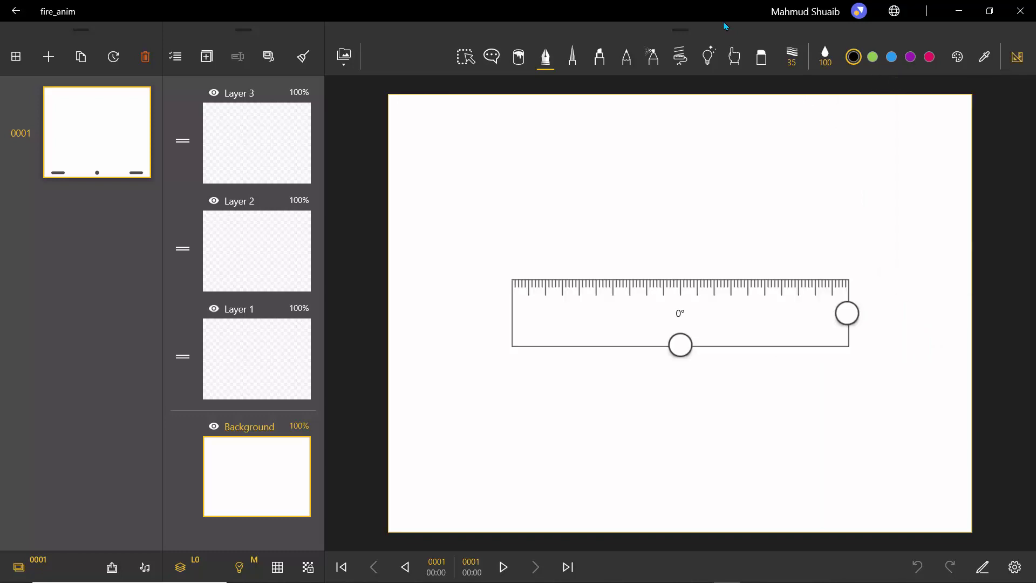
{"action": "mouse_move", "coordinate": [648, 324]}
{"action": "left_mouse_down"}
{"action": "mouse_move", "coordinate": [652, 460]}
{"action": "mouse_move", "coordinate": [568, 520]}
{"action": "mouse_move", "coordinate": [516, 511]}
{"action": "left_mouse_up"}
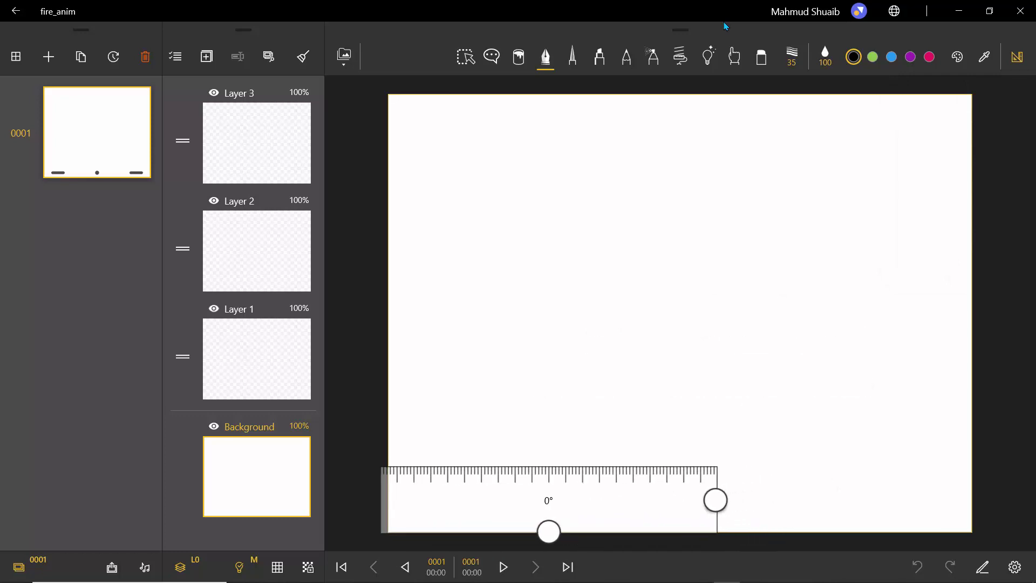
{"action": "left_click_drag", "start_coordinate": [716, 500], "coordinate": [998, 500]}
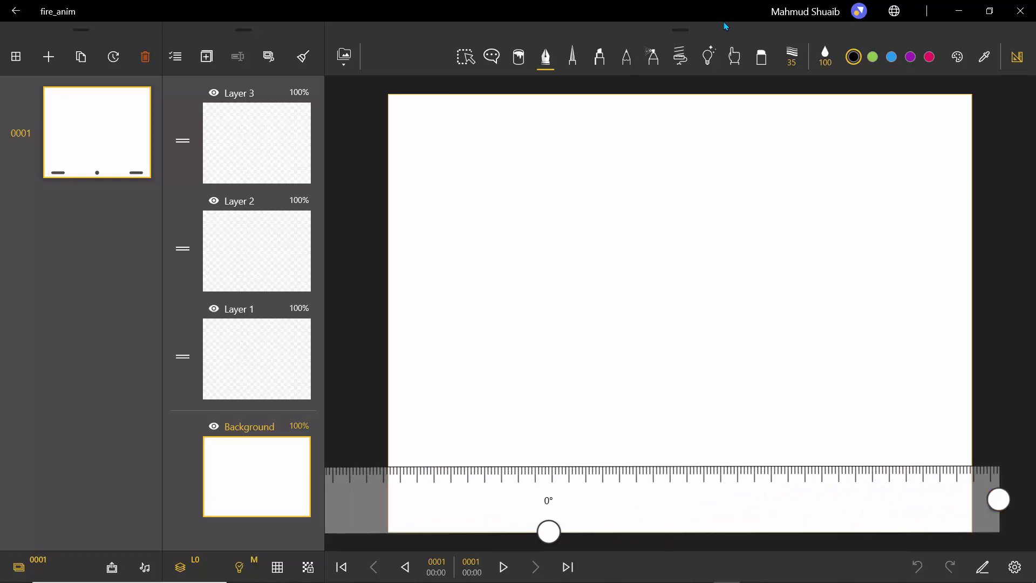
Step: Draw a straight pencil ground line along the ruler across the whole Background layer, and close the ruler
{"action": "left_click", "coordinate": [626, 58]}
{"action": "left_click", "coordinate": [626, 57]}
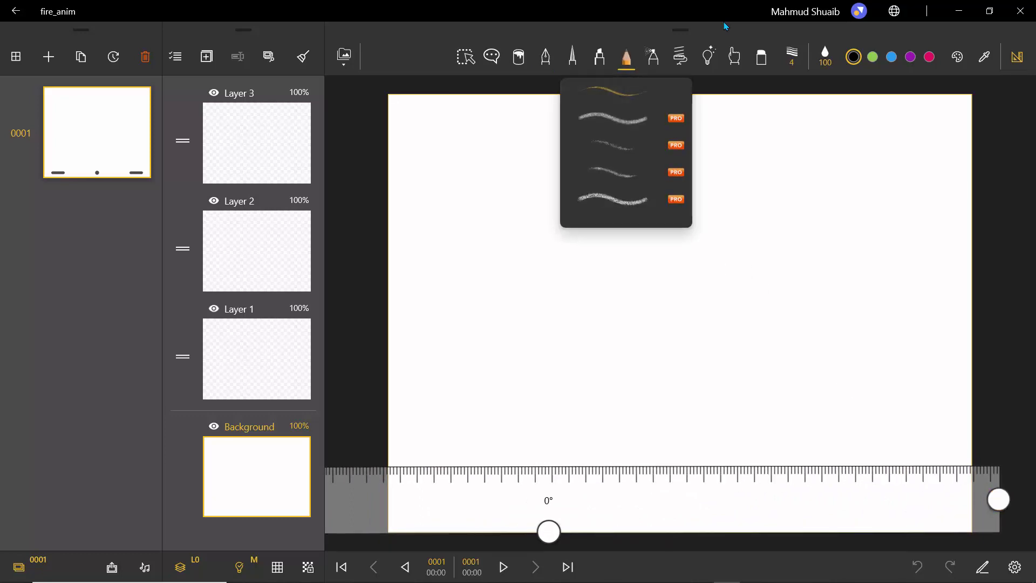
{"action": "left_click", "coordinate": [456, 94]}
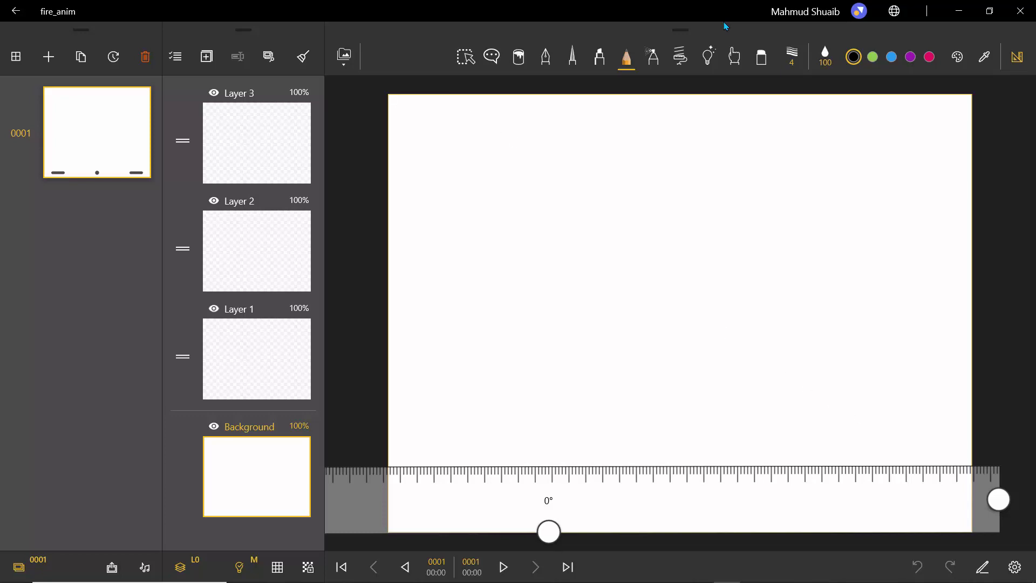
{"action": "left_click_drag", "start_coordinate": [388, 465], "coordinate": [971, 484]}
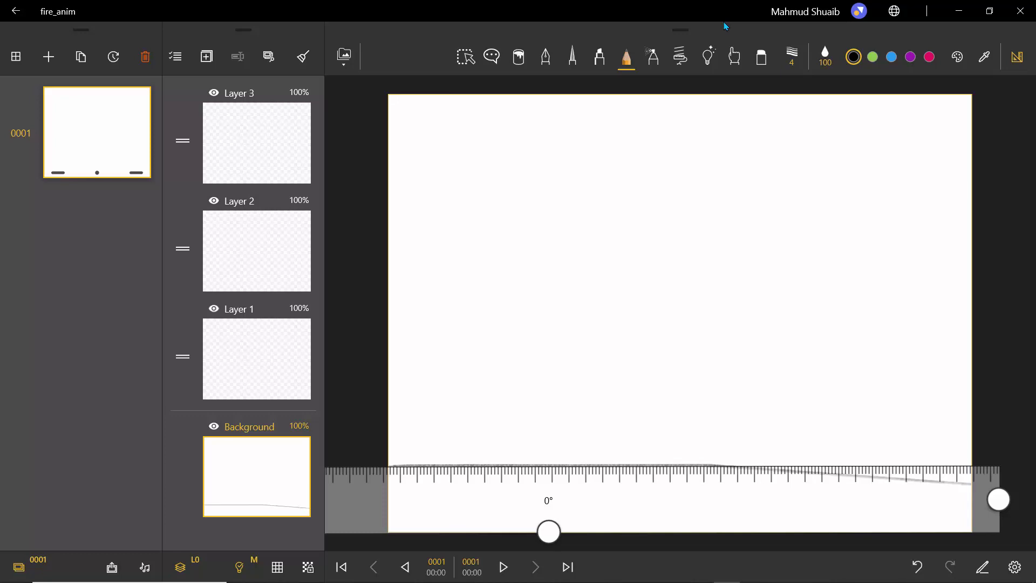
{"action": "key", "text": "ctrl+z"}
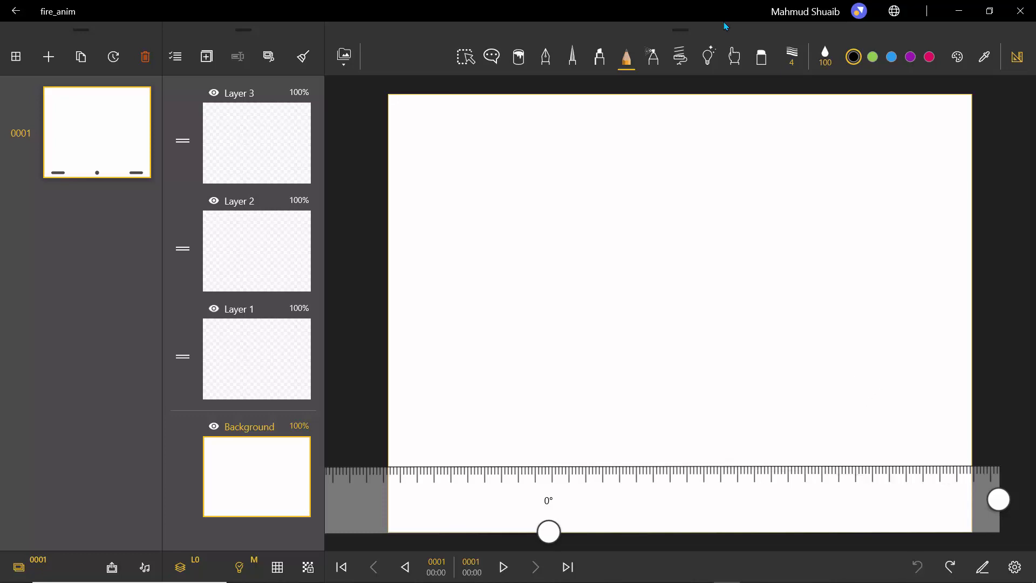
{"action": "mouse_move", "coordinate": [972, 465]}
{"action": "left_mouse_down"}
{"action": "mouse_move", "coordinate": [389, 465]}
{"action": "mouse_move", "coordinate": [972, 465]}
{"action": "left_mouse_up"}
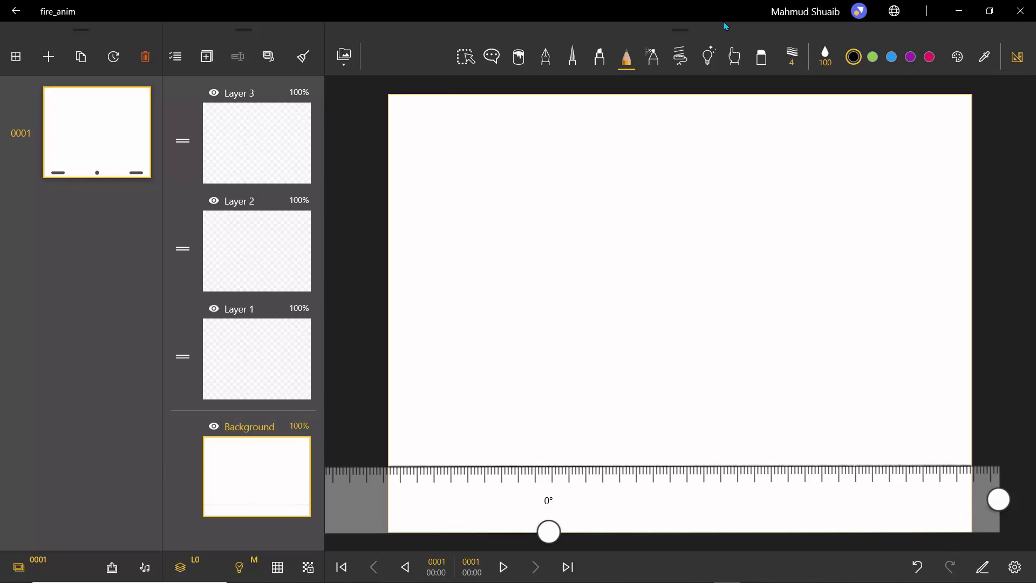
{"action": "right_click", "coordinate": [633, 490]}
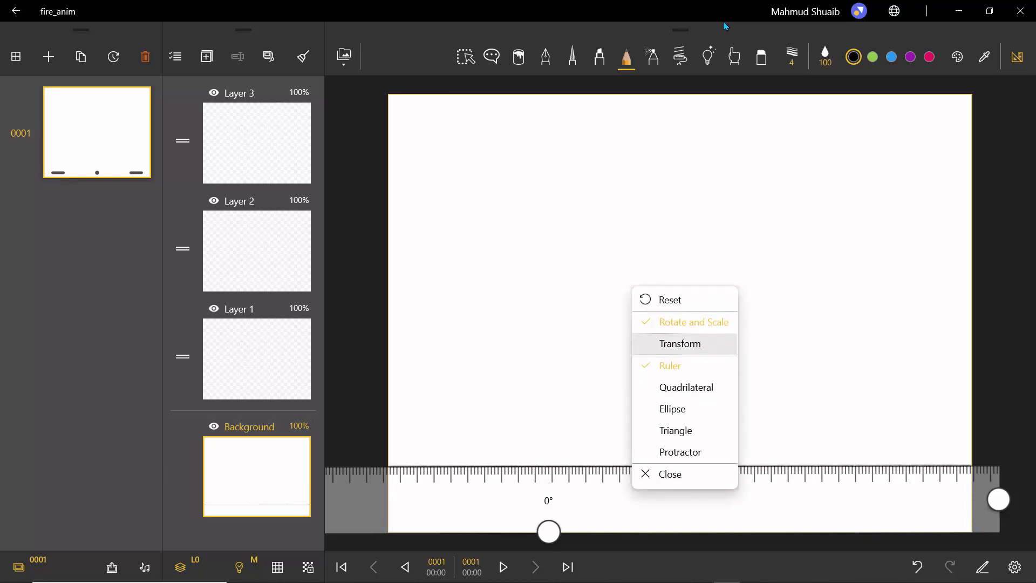
{"action": "left_click", "coordinate": [663, 474]}
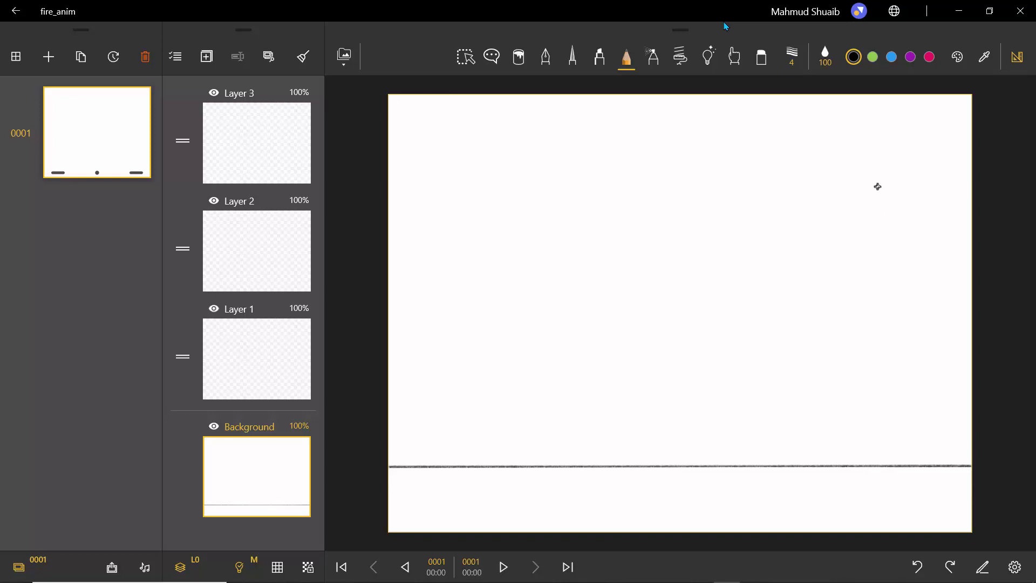
Step: Mark a small X in the pinkish-red color on the ground line, near its middle
{"action": "left_click", "coordinate": [930, 57]}
{"action": "left_click", "coordinate": [930, 57]}
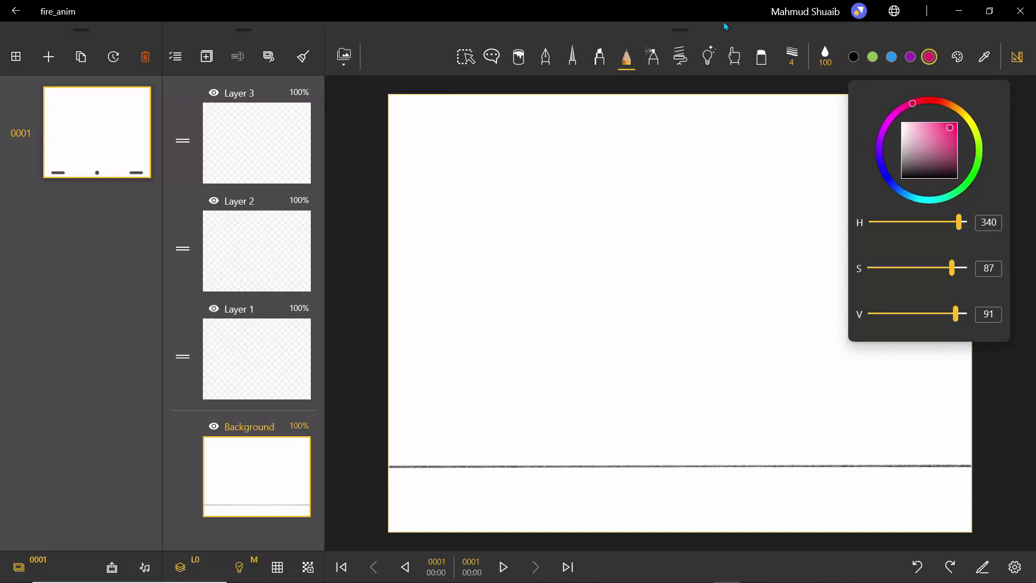
{"action": "left_click", "coordinate": [659, 464]}
{"action": "mouse_move", "coordinate": [661, 460]}
{"action": "left_mouse_down"}
{"action": "mouse_move", "coordinate": [651, 466]}
{"action": "mouse_move", "coordinate": [666, 471]}
{"action": "left_mouse_up"}
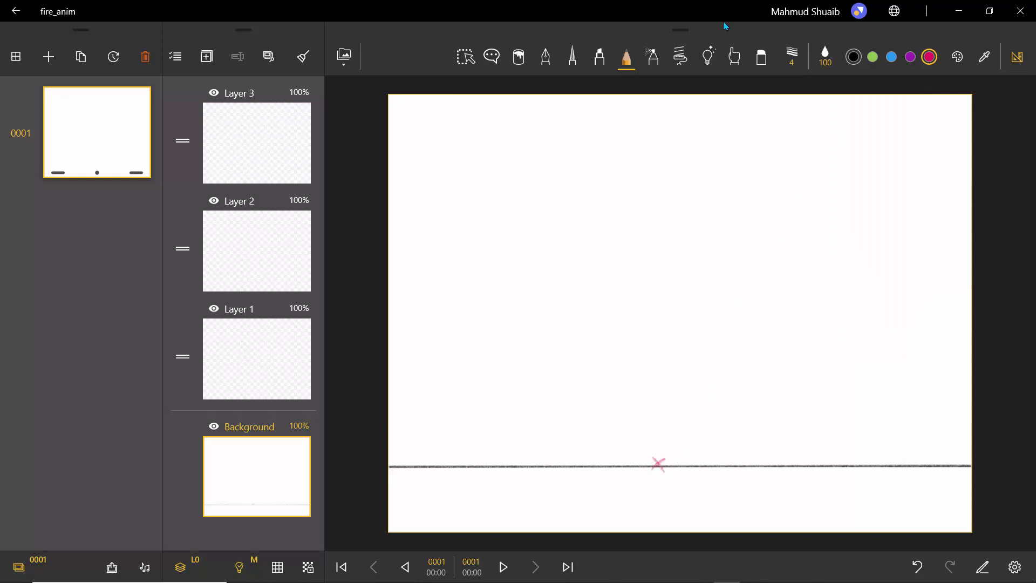
Step: Switch the drawing color back to black, make Layer 1 active and add one new frame
{"action": "double_click", "coordinate": [853, 56]}
{"action": "left_click", "coordinate": [853, 57]}
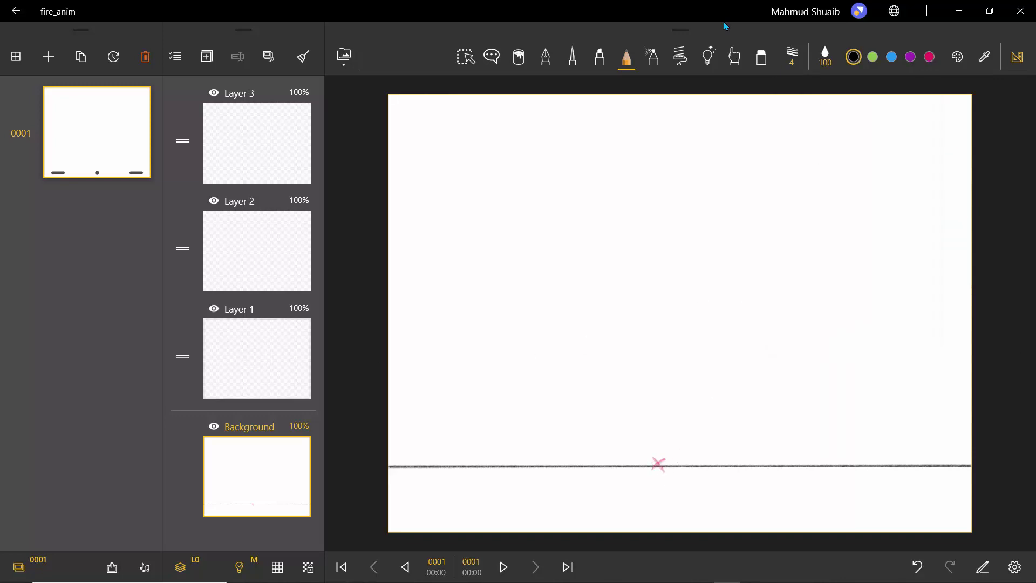
{"action": "key", "text": "Up"}
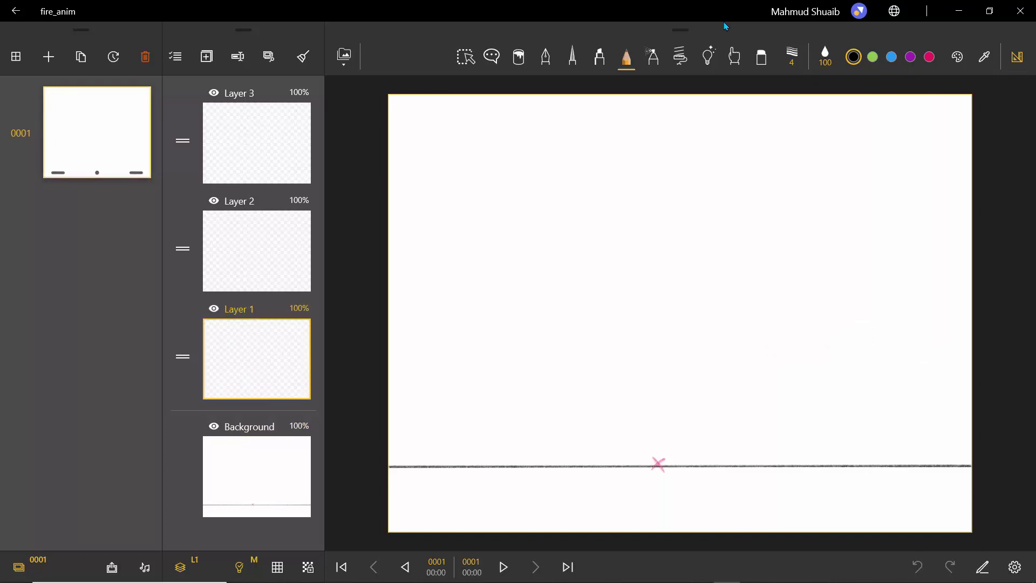
{"action": "left_click", "coordinate": [49, 56]}
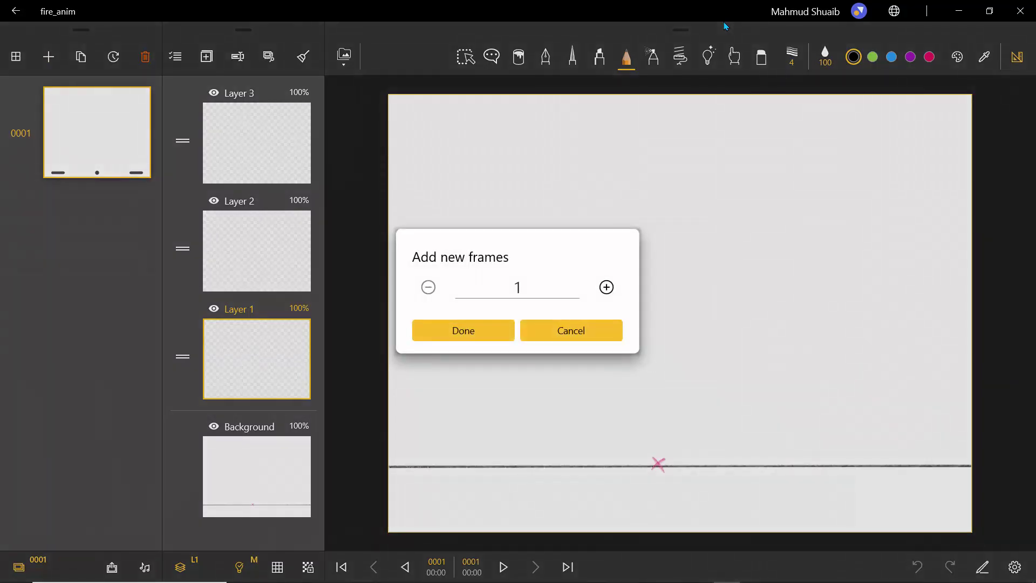
{"action": "left_click", "coordinate": [423, 331]}
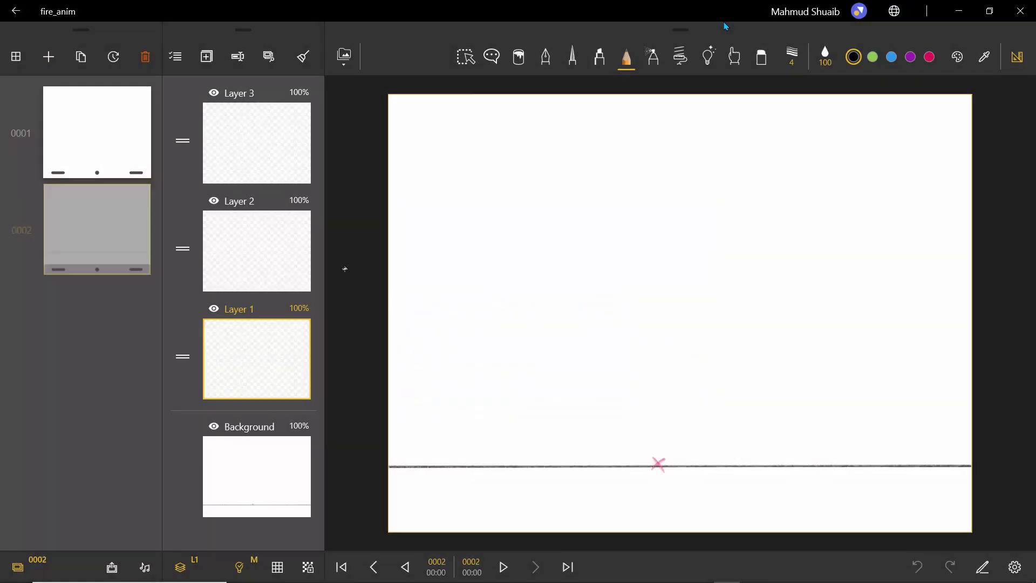
Step: On frame 0001, sketch a small circle and, beside it, two vertical parallel lines with a circle over their lower ends
{"action": "left_click", "coordinate": [97, 132]}
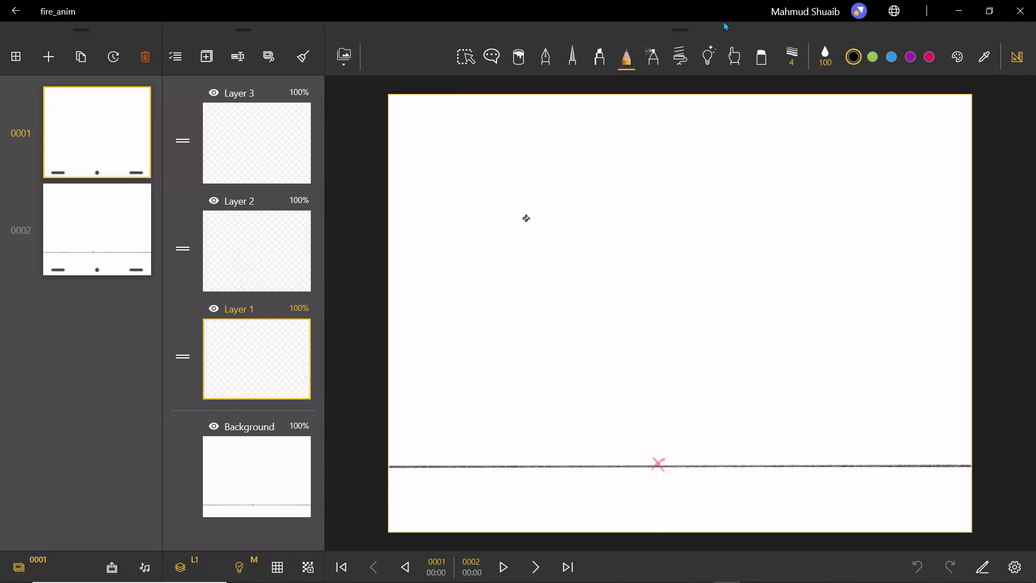
{"action": "mouse_move", "coordinate": [505, 229]}
{"action": "left_mouse_down"}
{"action": "mouse_move", "coordinate": [494, 249]}
{"action": "mouse_move", "coordinate": [484, 217]}
{"action": "mouse_move", "coordinate": [476, 243]}
{"action": "mouse_move", "coordinate": [488, 248]}
{"action": "mouse_move", "coordinate": [475, 247]}
{"action": "mouse_move", "coordinate": [508, 258]}
{"action": "left_mouse_up"}
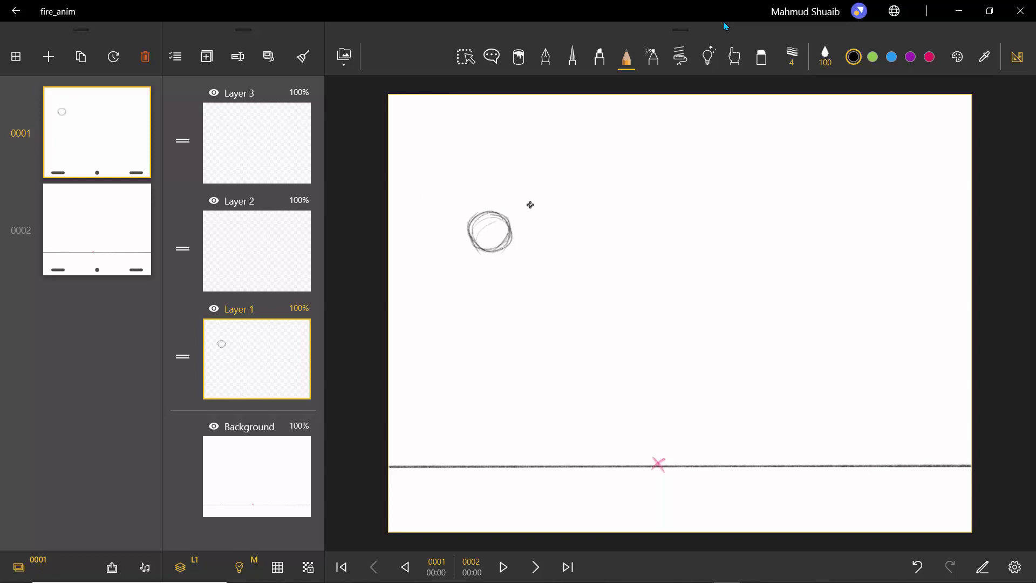
{"action": "left_click_drag", "start_coordinate": [526, 141], "coordinate": [528, 204]}
{"action": "mouse_move", "coordinate": [528, 132]}
{"action": "left_mouse_down"}
{"action": "mouse_move", "coordinate": [530, 246]}
{"action": "mouse_move", "coordinate": [530, 133]}
{"action": "mouse_move", "coordinate": [535, 255]}
{"action": "mouse_move", "coordinate": [557, 195]}
{"action": "mouse_move", "coordinate": [554, 143]}
{"action": "mouse_move", "coordinate": [556, 261]}
{"action": "left_mouse_up"}
{"action": "left_click_drag", "start_coordinate": [555, 194], "coordinate": [557, 278]}
{"action": "left_click_drag", "start_coordinate": [528, 127], "coordinate": [534, 271]}
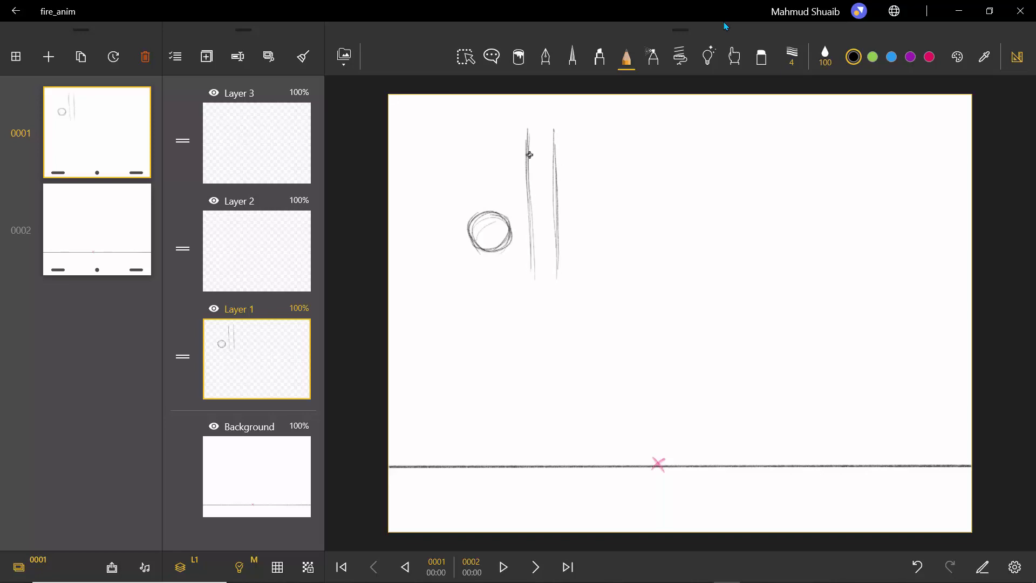
{"action": "mouse_move", "coordinate": [530, 181]}
{"action": "left_mouse_down"}
{"action": "mouse_move", "coordinate": [543, 228]}
{"action": "mouse_move", "coordinate": [520, 250]}
{"action": "mouse_move", "coordinate": [533, 274]}
{"action": "mouse_move", "coordinate": [562, 262]}
{"action": "mouse_move", "coordinate": [556, 231]}
{"action": "mouse_move", "coordinate": [522, 237]}
{"action": "mouse_move", "coordinate": [540, 274]}
{"action": "mouse_move", "coordinate": [565, 236]}
{"action": "left_mouse_up"}
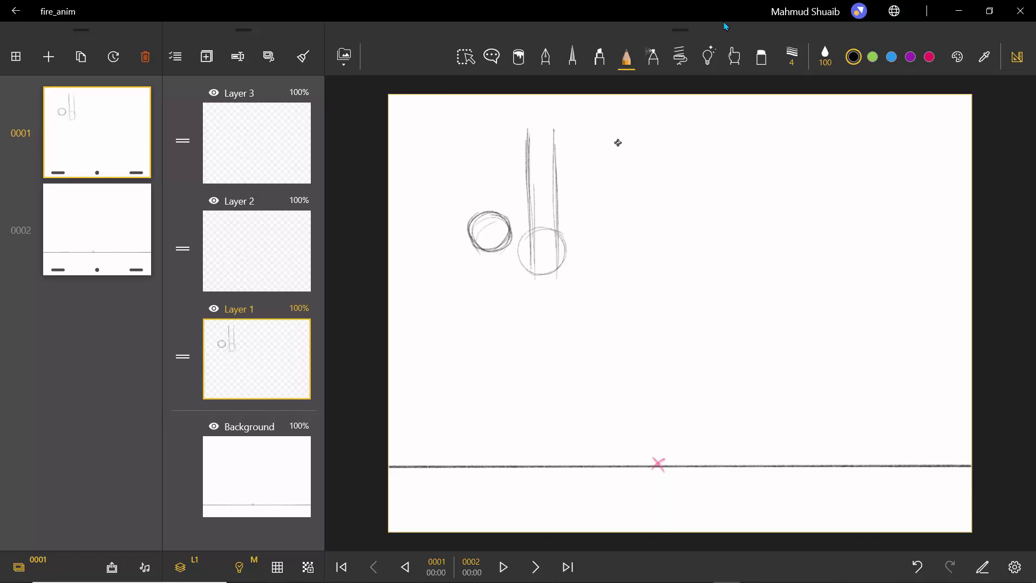
Step: Sketch a narrow tube flaring outward at its lower end, a small arrow mark across the parallel lines, and a curved arrow above
{"action": "mouse_move", "coordinate": [616, 132]}
{"action": "left_mouse_down"}
{"action": "mouse_move", "coordinate": [614, 217]}
{"action": "mouse_move", "coordinate": [601, 242]}
{"action": "left_mouse_up"}
{"action": "mouse_move", "coordinate": [637, 139]}
{"action": "left_mouse_down"}
{"action": "mouse_move", "coordinate": [634, 212]}
{"action": "mouse_move", "coordinate": [651, 265]}
{"action": "left_mouse_up"}
{"action": "left_click_drag", "start_coordinate": [616, 130], "coordinate": [597, 258]}
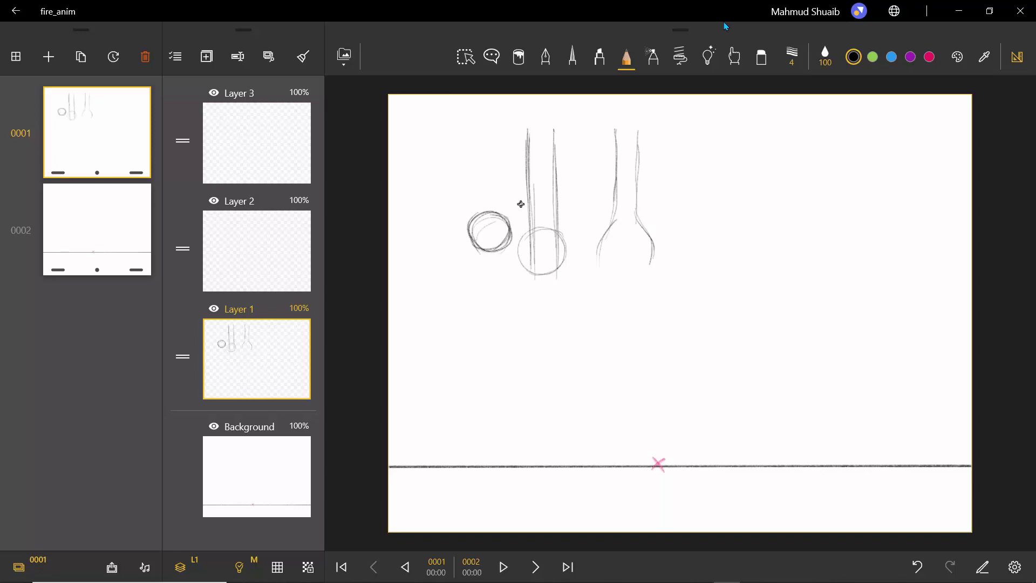
{"action": "left_click_drag", "start_coordinate": [512, 199], "coordinate": [538, 199]}
{"action": "mouse_move", "coordinate": [574, 114]}
{"action": "left_mouse_down"}
{"action": "mouse_move", "coordinate": [692, 130]}
{"action": "mouse_move", "coordinate": [715, 162]}
{"action": "mouse_move", "coordinate": [703, 192]}
{"action": "mouse_move", "coordinate": [709, 239]}
{"action": "mouse_move", "coordinate": [701, 215]}
{"action": "mouse_move", "coordinate": [718, 243]}
{"action": "mouse_move", "coordinate": [704, 230]}
{"action": "mouse_move", "coordinate": [710, 250]}
{"action": "left_mouse_up"}
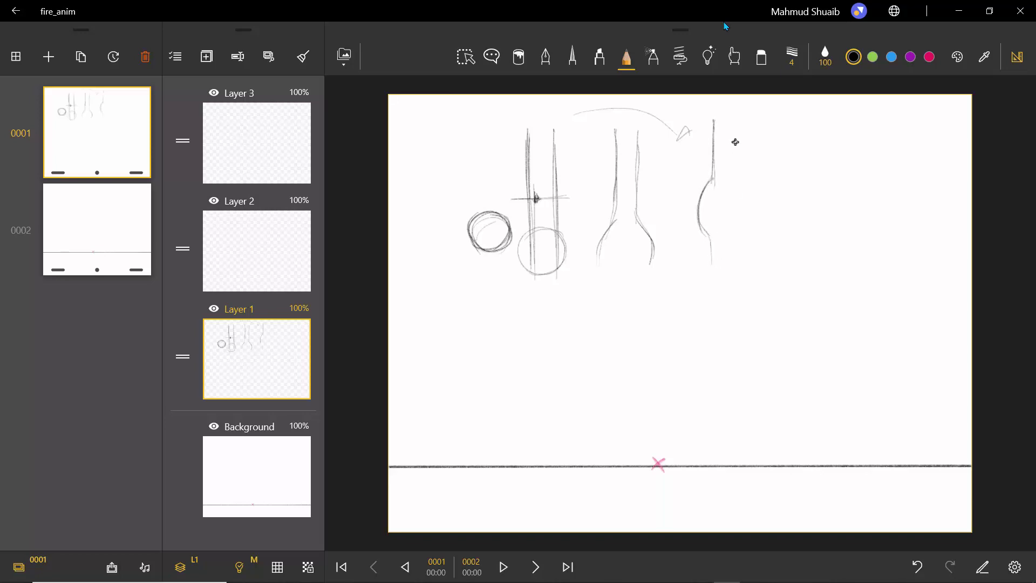
Step: Complete a tube to the right whose walls bulge around a circle at its middle
{"action": "left_click_drag", "start_coordinate": [740, 119], "coordinate": [733, 264]}
{"action": "left_click_drag", "start_coordinate": [715, 125], "coordinate": [710, 182]}
{"action": "mouse_move", "coordinate": [737, 118]}
{"action": "left_mouse_down"}
{"action": "mouse_move", "coordinate": [743, 184]}
{"action": "mouse_move", "coordinate": [707, 246]}
{"action": "mouse_move", "coordinate": [711, 263]}
{"action": "mouse_move", "coordinate": [729, 262]}
{"action": "left_mouse_up"}
{"action": "mouse_move", "coordinate": [722, 185]}
{"action": "left_mouse_down"}
{"action": "mouse_move", "coordinate": [700, 216]}
{"action": "mouse_move", "coordinate": [742, 201]}
{"action": "mouse_move", "coordinate": [699, 207]}
{"action": "mouse_move", "coordinate": [735, 214]}
{"action": "mouse_move", "coordinate": [711, 185]}
{"action": "mouse_move", "coordinate": [719, 230]}
{"action": "mouse_move", "coordinate": [737, 185]}
{"action": "mouse_move", "coordinate": [703, 212]}
{"action": "mouse_move", "coordinate": [744, 197]}
{"action": "mouse_move", "coordinate": [702, 196]}
{"action": "mouse_move", "coordinate": [744, 183]}
{"action": "left_mouse_up"}
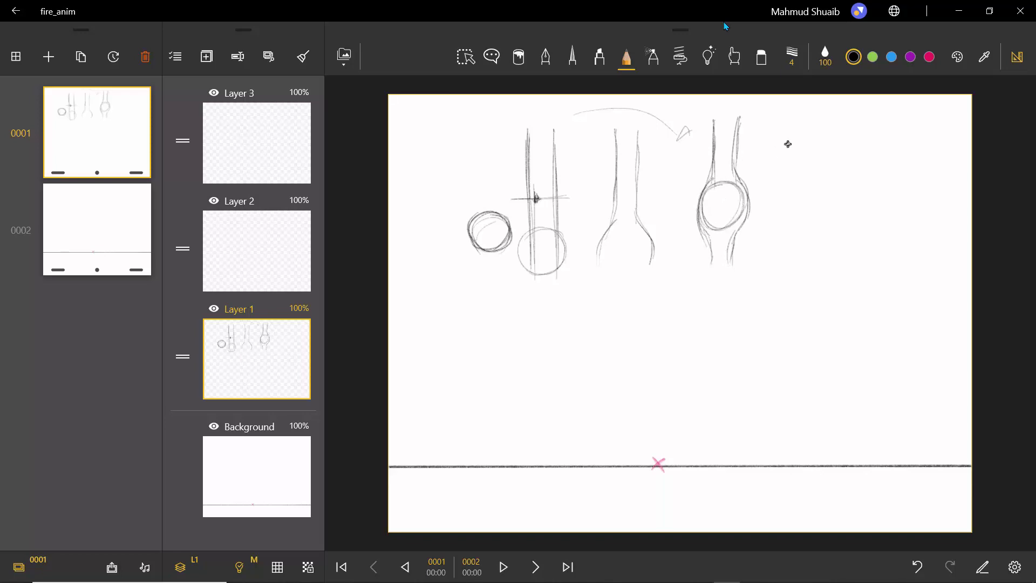
Step: Sketch a tapering tube around a circle near its upper end, with an upward arrow in the bulging tube and a downward one here
{"action": "mouse_move", "coordinate": [810, 122]}
{"action": "left_mouse_down"}
{"action": "mouse_move", "coordinate": [814, 151]}
{"action": "mouse_move", "coordinate": [806, 115]}
{"action": "mouse_move", "coordinate": [805, 161]}
{"action": "mouse_move", "coordinate": [821, 122]}
{"action": "mouse_move", "coordinate": [781, 150]}
{"action": "mouse_move", "coordinate": [820, 139]}
{"action": "mouse_move", "coordinate": [776, 143]}
{"action": "mouse_move", "coordinate": [776, 151]}
{"action": "mouse_move", "coordinate": [828, 152]}
{"action": "mouse_move", "coordinate": [807, 237]}
{"action": "left_mouse_up"}
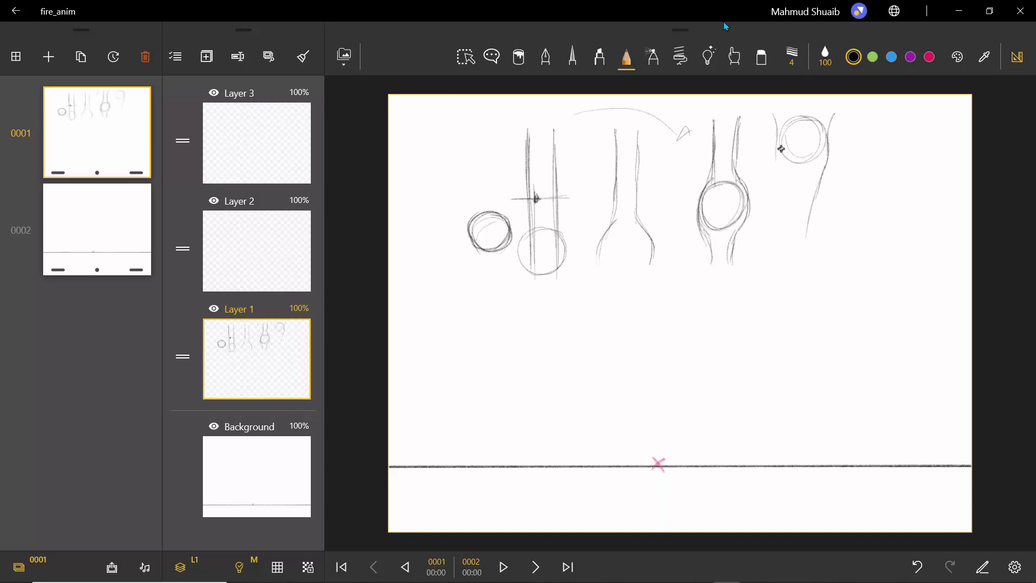
{"action": "left_click_drag", "start_coordinate": [780, 164], "coordinate": [797, 243]}
{"action": "mouse_move", "coordinate": [724, 249]}
{"action": "left_mouse_down"}
{"action": "mouse_move", "coordinate": [724, 115]}
{"action": "mouse_move", "coordinate": [723, 135]}
{"action": "left_mouse_up"}
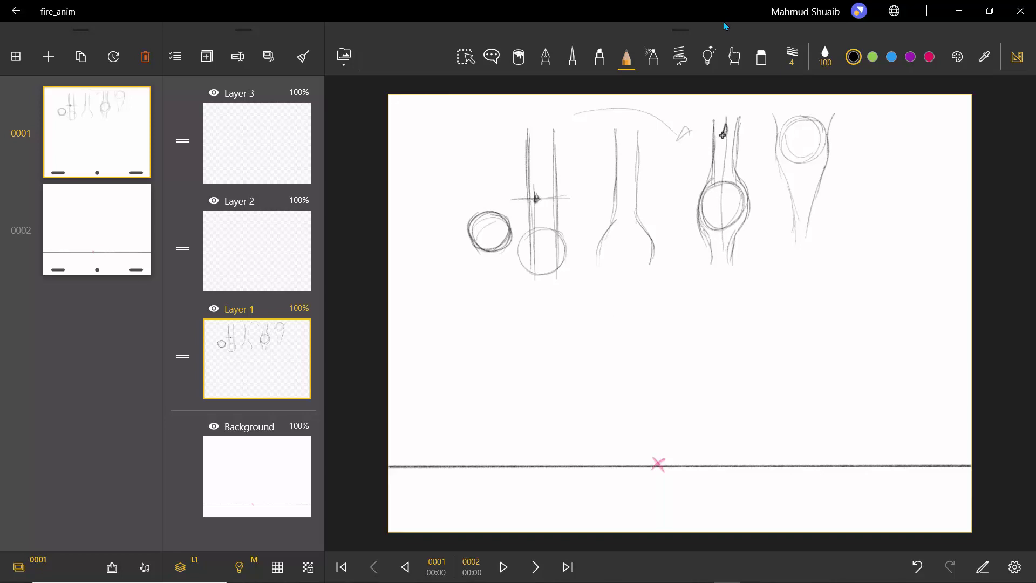
{"action": "mouse_move", "coordinate": [799, 123]}
{"action": "left_mouse_down"}
{"action": "mouse_move", "coordinate": [802, 227]}
{"action": "mouse_move", "coordinate": [801, 214]}
{"action": "left_mouse_up"}
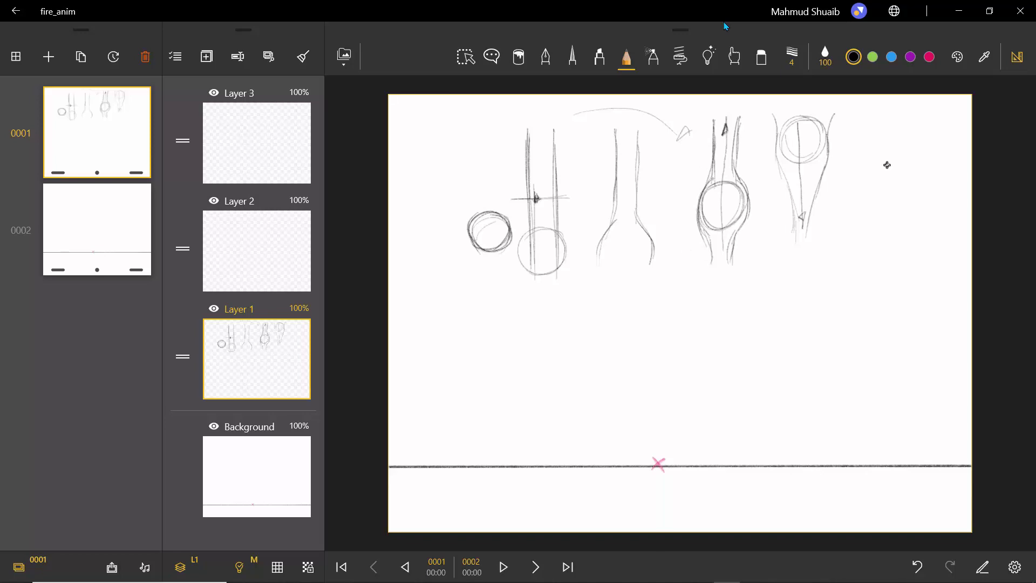
Step: Sketch a curved dagger at the far right with a notched blade, a scrolled crossguard and a wavy handle
{"action": "mouse_move", "coordinate": [880, 132]}
{"action": "left_mouse_down"}
{"action": "mouse_move", "coordinate": [858, 158]}
{"action": "mouse_move", "coordinate": [837, 240]}
{"action": "left_mouse_up"}
{"action": "mouse_move", "coordinate": [885, 127]}
{"action": "left_mouse_down"}
{"action": "mouse_move", "coordinate": [884, 173]}
{"action": "mouse_move", "coordinate": [848, 239]}
{"action": "mouse_move", "coordinate": [815, 240]}
{"action": "mouse_move", "coordinate": [862, 231]}
{"action": "mouse_move", "coordinate": [842, 268]}
{"action": "mouse_move", "coordinate": [835, 250]}
{"action": "mouse_move", "coordinate": [842, 268]}
{"action": "left_mouse_up"}
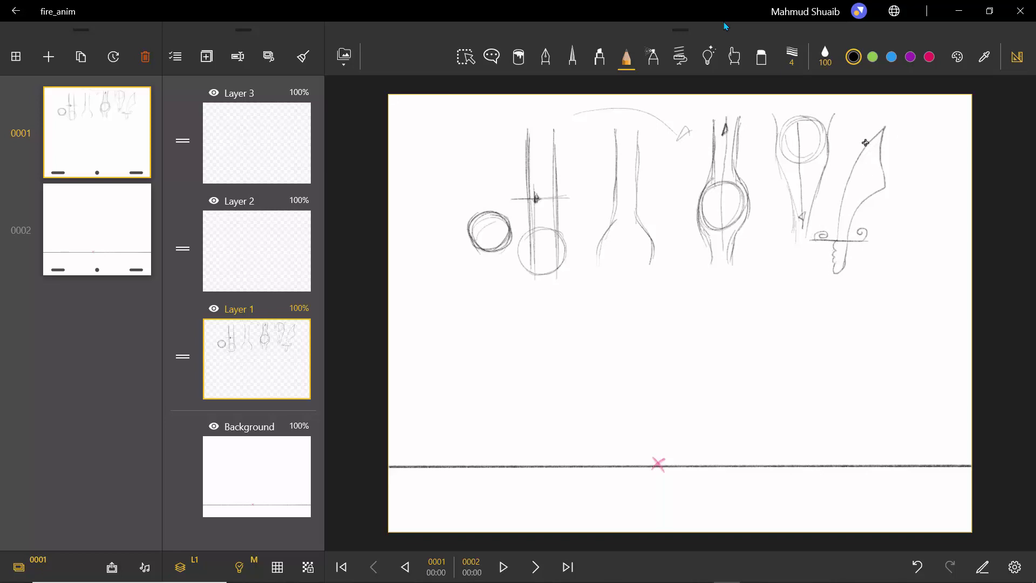
{"action": "mouse_move", "coordinate": [882, 129]}
{"action": "left_mouse_down"}
{"action": "mouse_move", "coordinate": [840, 198]}
{"action": "mouse_move", "coordinate": [850, 169]}
{"action": "mouse_move", "coordinate": [836, 242]}
{"action": "mouse_move", "coordinate": [843, 210]}
{"action": "mouse_move", "coordinate": [840, 239]}
{"action": "mouse_move", "coordinate": [855, 214]}
{"action": "mouse_move", "coordinate": [845, 241]}
{"action": "left_mouse_up"}
{"action": "mouse_move", "coordinate": [870, 196]}
{"action": "left_mouse_down"}
{"action": "mouse_move", "coordinate": [848, 238]}
{"action": "mouse_move", "coordinate": [828, 234]}
{"action": "left_mouse_up"}
Step: Sketch a pointed, curled tail shape below the lower circle and a leaf-shaped flame beside the bulging tube
{"action": "mouse_move", "coordinate": [531, 351]}
{"action": "left_mouse_down"}
{"action": "mouse_move", "coordinate": [541, 327]}
{"action": "mouse_move", "coordinate": [523, 269]}
{"action": "mouse_move", "coordinate": [509, 302]}
{"action": "mouse_move", "coordinate": [527, 359]}
{"action": "left_mouse_up"}
{"action": "mouse_move", "coordinate": [521, 258]}
{"action": "left_mouse_down"}
{"action": "mouse_move", "coordinate": [506, 351]}
{"action": "mouse_move", "coordinate": [522, 337]}
{"action": "left_mouse_up"}
{"action": "left_click_drag", "start_coordinate": [683, 219], "coordinate": [657, 309]}
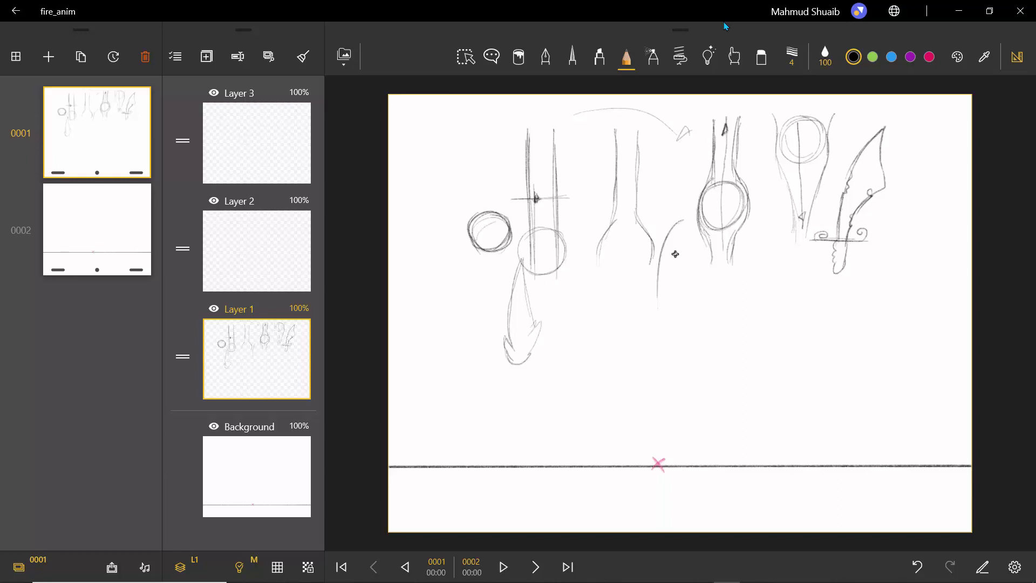
{"action": "left_click_drag", "start_coordinate": [685, 222], "coordinate": [675, 308]}
{"action": "mouse_move", "coordinate": [682, 225]}
{"action": "left_mouse_down"}
{"action": "mouse_move", "coordinate": [668, 319]}
{"action": "mouse_move", "coordinate": [683, 299]}
{"action": "mouse_move", "coordinate": [669, 316]}
{"action": "left_mouse_up"}
{"action": "left_click_drag", "start_coordinate": [664, 280], "coordinate": [663, 312]}
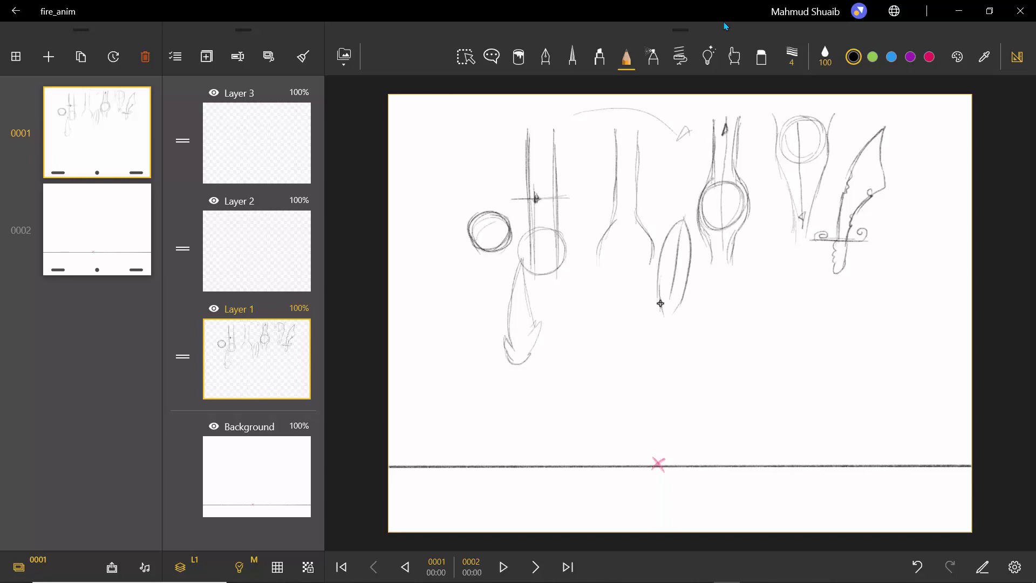
Step: Add more leaf-shaped flame tongues around the first one, at the far left, and as an overlapping cluster below the bulging tube
{"action": "mouse_move", "coordinate": [646, 264]}
{"action": "left_mouse_down"}
{"action": "mouse_move", "coordinate": [642, 294]}
{"action": "mouse_move", "coordinate": [672, 312]}
{"action": "mouse_move", "coordinate": [716, 263]}
{"action": "mouse_move", "coordinate": [681, 323]}
{"action": "left_mouse_up"}
{"action": "mouse_move", "coordinate": [620, 317]}
{"action": "left_mouse_down"}
{"action": "mouse_move", "coordinate": [630, 229]}
{"action": "mouse_move", "coordinate": [607, 312]}
{"action": "mouse_move", "coordinate": [616, 316]}
{"action": "mouse_move", "coordinate": [591, 310]}
{"action": "mouse_move", "coordinate": [593, 223]}
{"action": "mouse_move", "coordinate": [580, 242]}
{"action": "mouse_move", "coordinate": [579, 311]}
{"action": "left_mouse_up"}
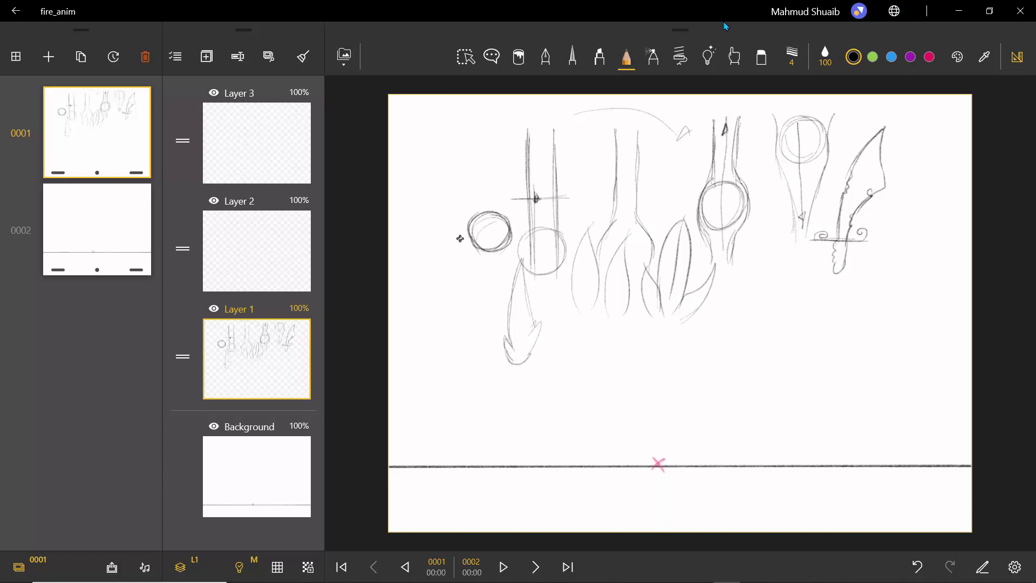
{"action": "mouse_move", "coordinate": [442, 169]}
{"action": "left_mouse_down"}
{"action": "mouse_move", "coordinate": [436, 247]}
{"action": "mouse_move", "coordinate": [453, 203]}
{"action": "mouse_move", "coordinate": [407, 216]}
{"action": "mouse_move", "coordinate": [411, 209]}
{"action": "mouse_move", "coordinate": [423, 246]}
{"action": "mouse_move", "coordinate": [440, 251]}
{"action": "mouse_move", "coordinate": [470, 177]}
{"action": "mouse_move", "coordinate": [449, 148]}
{"action": "mouse_move", "coordinate": [455, 181]}
{"action": "mouse_move", "coordinate": [430, 225]}
{"action": "left_mouse_up"}
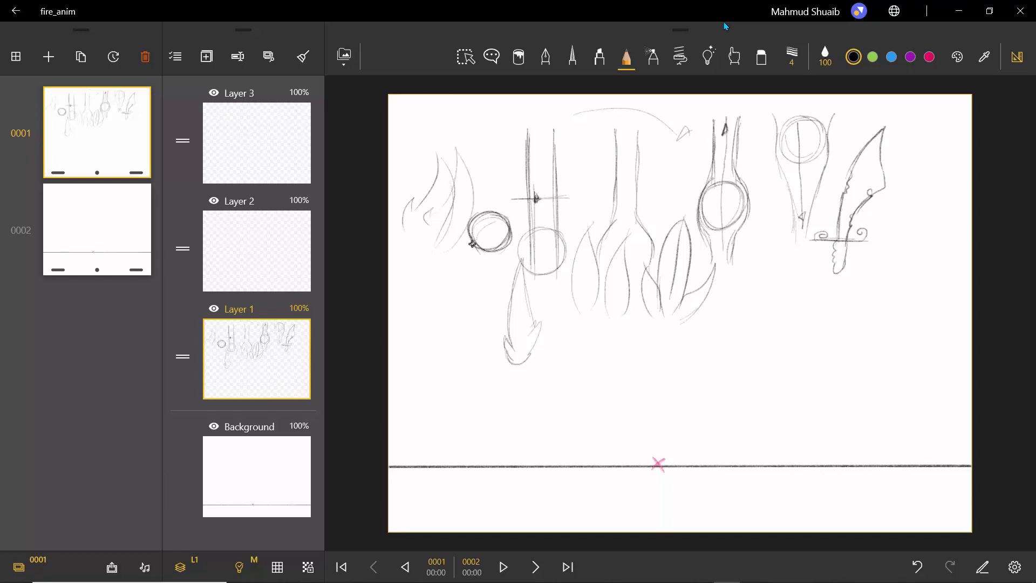
{"action": "mouse_move", "coordinate": [748, 333]}
{"action": "left_mouse_down"}
{"action": "mouse_move", "coordinate": [771, 235]}
{"action": "mouse_move", "coordinate": [742, 278]}
{"action": "mouse_move", "coordinate": [734, 335]}
{"action": "mouse_move", "coordinate": [751, 340]}
{"action": "mouse_move", "coordinate": [728, 281]}
{"action": "mouse_move", "coordinate": [733, 239]}
{"action": "mouse_move", "coordinate": [719, 286]}
{"action": "mouse_move", "coordinate": [725, 324]}
{"action": "mouse_move", "coordinate": [748, 341]}
{"action": "mouse_move", "coordinate": [766, 248]}
{"action": "mouse_move", "coordinate": [734, 323]}
{"action": "mouse_move", "coordinate": [754, 340]}
{"action": "mouse_move", "coordinate": [782, 314]}
{"action": "mouse_move", "coordinate": [789, 248]}
{"action": "mouse_move", "coordinate": [761, 316]}
{"action": "mouse_move", "coordinate": [762, 346]}
{"action": "mouse_move", "coordinate": [791, 316]}
{"action": "mouse_move", "coordinate": [767, 339]}
{"action": "left_mouse_up"}
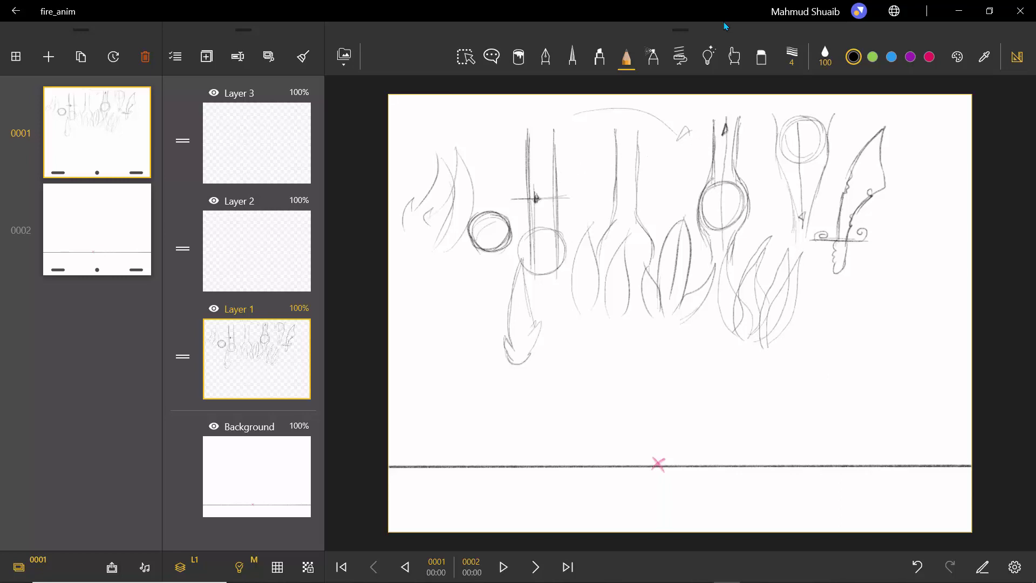
Step: Erase all the explanatory sketches from Layer 1 of frame 0001 with the eraser at size 100%
{"action": "left_click", "coordinate": [761, 57]}
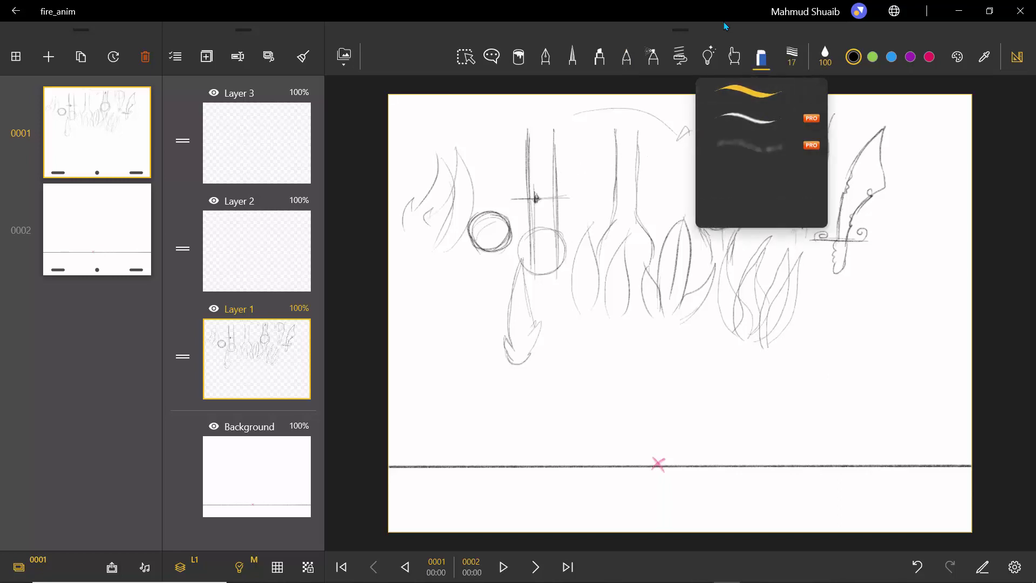
{"action": "left_click", "coordinate": [604, 274]}
{"action": "left_click", "coordinate": [792, 56]}
{"action": "left_click_drag", "start_coordinate": [736, 110], "coordinate": [783, 110]}
{"action": "key", "text": "bracketright"}
{"action": "key", "text": "bracketright"}
{"action": "key", "text": "bracketright"}
{"action": "key", "text": "bracketright"}
{"action": "key", "text": "bracketright"}
{"action": "key", "text": "bracketright"}
{"action": "key", "text": "bracketright"}
{"action": "key", "text": "bracketright"}
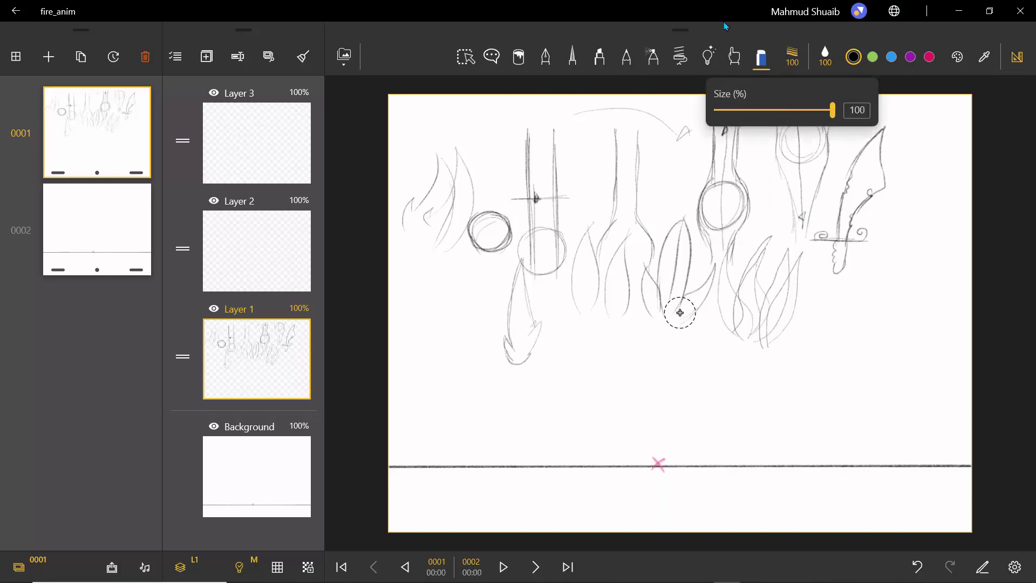
{"action": "mouse_move", "coordinate": [408, 178]}
{"action": "left_mouse_down"}
{"action": "mouse_move", "coordinate": [441, 162]}
{"action": "mouse_move", "coordinate": [439, 250]}
{"action": "mouse_move", "coordinate": [466, 284]}
{"action": "mouse_move", "coordinate": [515, 206]}
{"action": "mouse_move", "coordinate": [518, 348]}
{"action": "mouse_move", "coordinate": [562, 269]}
{"action": "mouse_move", "coordinate": [587, 290]}
{"action": "mouse_move", "coordinate": [557, 106]}
{"action": "mouse_move", "coordinate": [556, 132]}
{"action": "mouse_move", "coordinate": [700, 139]}
{"action": "mouse_move", "coordinate": [687, 128]}
{"action": "mouse_move", "coordinate": [620, 230]}
{"action": "mouse_move", "coordinate": [634, 268]}
{"action": "mouse_move", "coordinate": [608, 174]}
{"action": "mouse_move", "coordinate": [610, 224]}
{"action": "mouse_move", "coordinate": [686, 133]}
{"action": "mouse_move", "coordinate": [679, 317]}
{"action": "mouse_move", "coordinate": [743, 97]}
{"action": "mouse_move", "coordinate": [725, 307]}
{"action": "mouse_move", "coordinate": [777, 150]}
{"action": "mouse_move", "coordinate": [724, 353]}
{"action": "mouse_move", "coordinate": [799, 213]}
{"action": "mouse_move", "coordinate": [755, 356]}
{"action": "mouse_move", "coordinate": [846, 184]}
{"action": "mouse_move", "coordinate": [847, 252]}
{"action": "mouse_move", "coordinate": [859, 247]}
{"action": "mouse_move", "coordinate": [879, 144]}
{"action": "mouse_move", "coordinate": [866, 158]}
{"action": "mouse_move", "coordinate": [880, 130]}
{"action": "mouse_move", "coordinate": [884, 147]}
{"action": "mouse_move", "coordinate": [815, 124]}
{"action": "mouse_move", "coordinate": [832, 118]}
{"action": "mouse_move", "coordinate": [795, 186]}
{"action": "mouse_move", "coordinate": [774, 129]}
{"action": "mouse_move", "coordinate": [802, 141]}
{"action": "mouse_move", "coordinate": [793, 172]}
{"action": "left_mouse_up"}
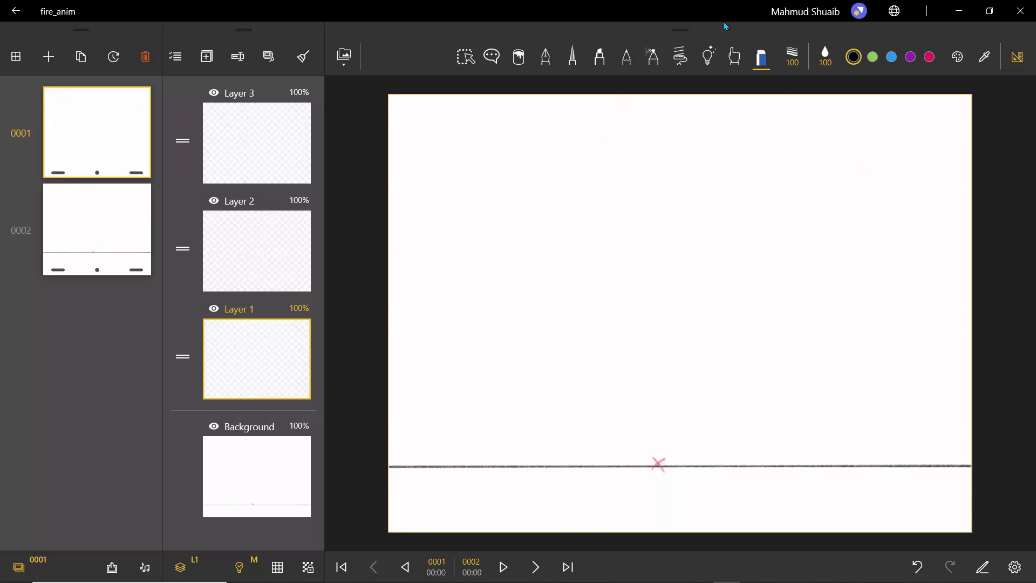
Step: With the pencil, draw a small flame on frame 0001 rising from the X on the ground line, its tip leaning right
{"action": "left_click", "coordinate": [626, 57]}
{"action": "mouse_move", "coordinate": [668, 452]}
{"action": "left_mouse_down"}
{"action": "mouse_move", "coordinate": [675, 375]}
{"action": "mouse_move", "coordinate": [638, 440]}
{"action": "mouse_move", "coordinate": [645, 464]}
{"action": "mouse_move", "coordinate": [667, 446]}
{"action": "left_mouse_up"}
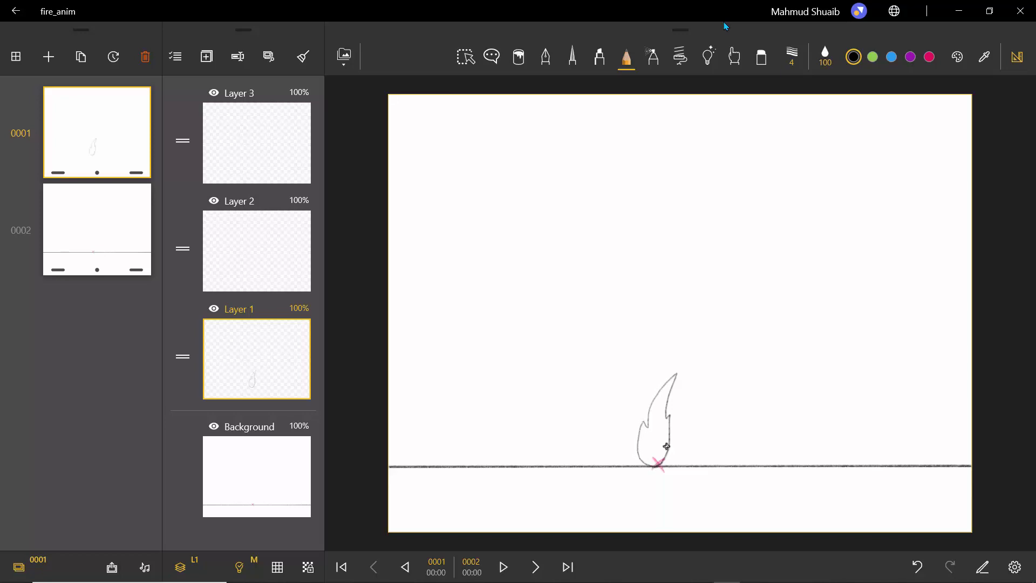
Step: Toggle the onion skin on frame 0002 and compare the frame with frame 0001
{"action": "key", "text": "Right"}
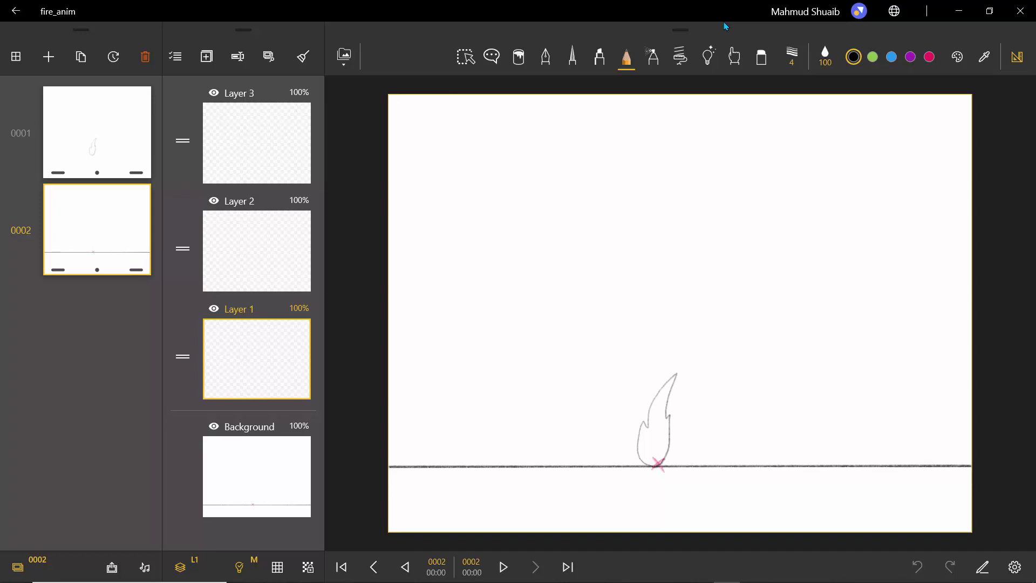
{"action": "key", "text": "o"}
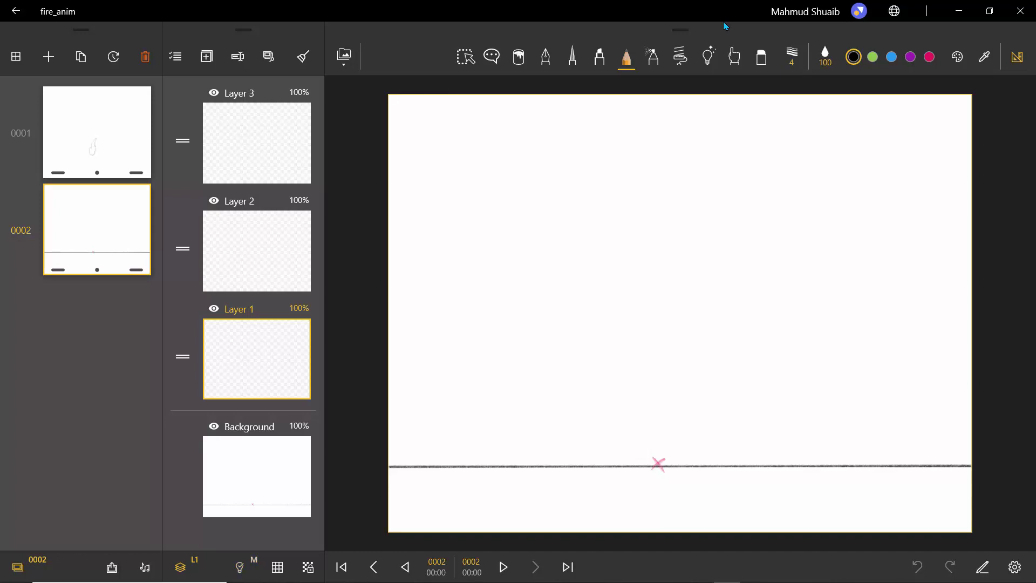
{"action": "key", "text": "o"}
{"action": "key", "text": "o"}
{"action": "key", "text": "o"}
{"action": "key", "text": "o"}
{"action": "key", "text": "o"}
{"action": "key", "text": "o"}
{"action": "key", "text": "o"}
{"action": "key", "text": "o"}
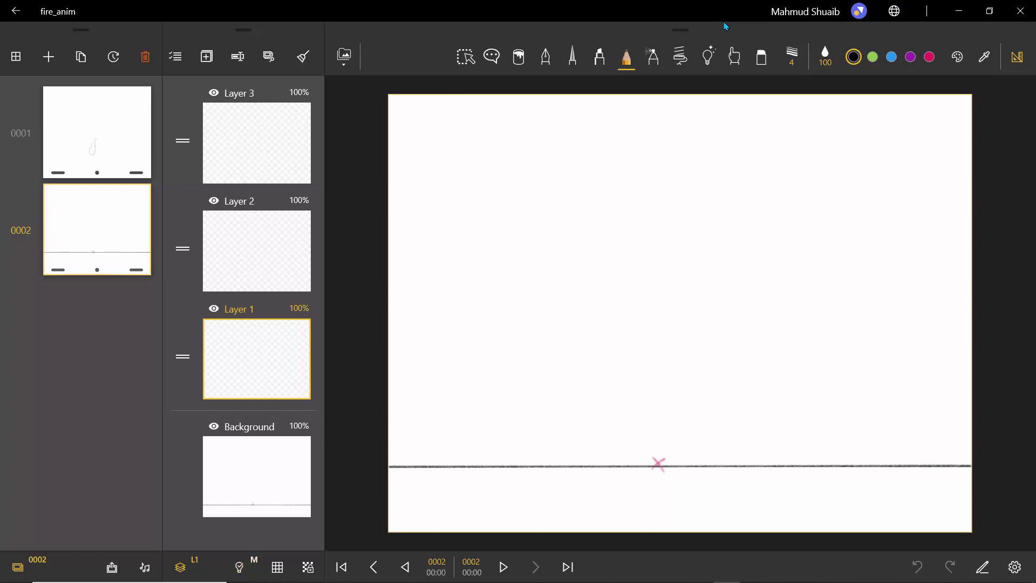
{"action": "key", "text": "Left"}
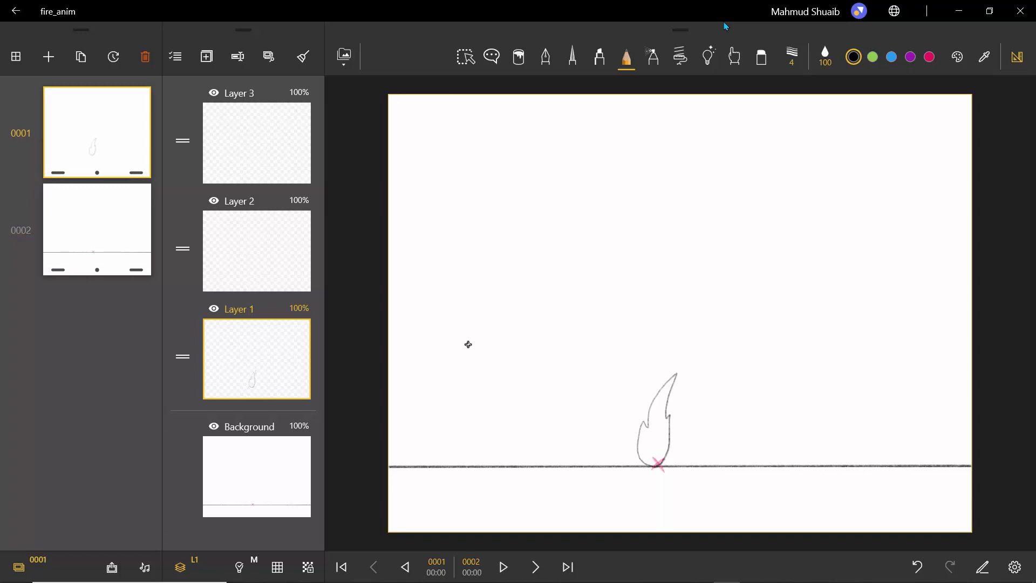
{"action": "key", "text": "Right"}
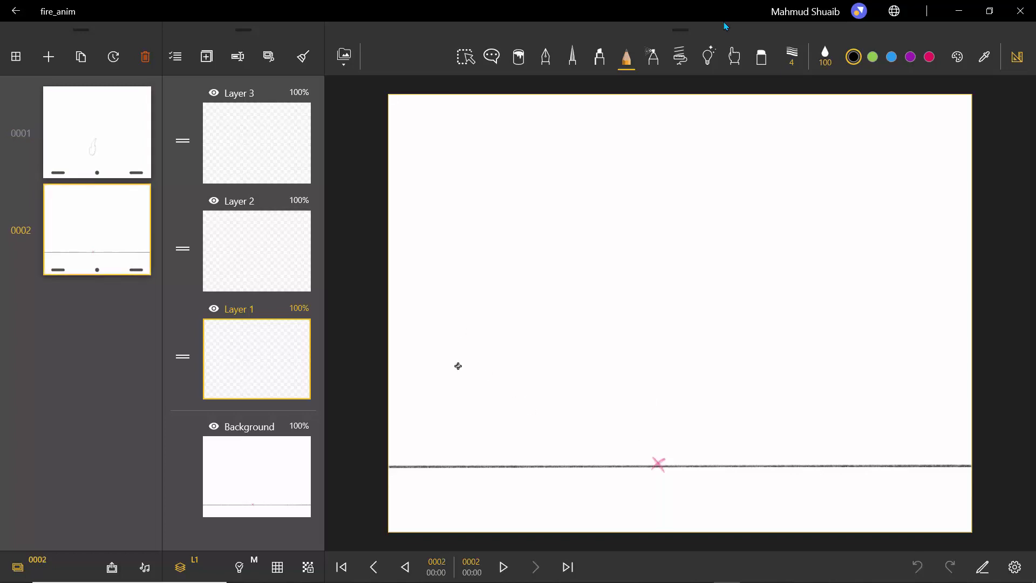
Step: Turn the onion skin on, draw a larger flame with more side tongues on frame 0002, and add a blank frame 0003
{"action": "key", "text": "o"}
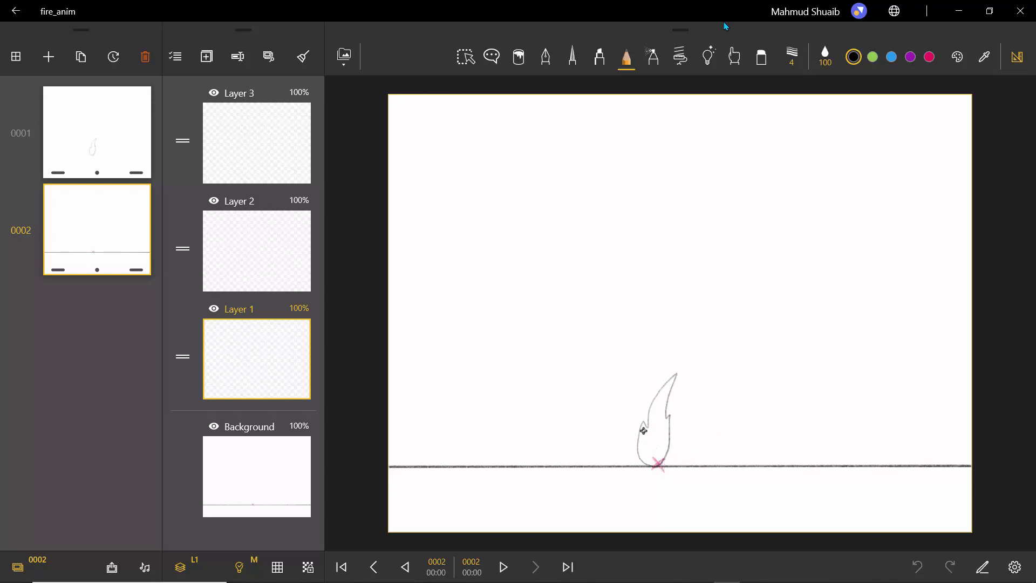
{"action": "mouse_move", "coordinate": [654, 467]}
{"action": "left_mouse_down"}
{"action": "mouse_move", "coordinate": [684, 422]}
{"action": "mouse_move", "coordinate": [675, 428]}
{"action": "mouse_move", "coordinate": [682, 397]}
{"action": "mouse_move", "coordinate": [673, 398]}
{"action": "mouse_move", "coordinate": [687, 357]}
{"action": "mouse_move", "coordinate": [656, 398]}
{"action": "mouse_move", "coordinate": [650, 388]}
{"action": "mouse_move", "coordinate": [644, 395]}
{"action": "mouse_move", "coordinate": [650, 465]}
{"action": "left_mouse_up"}
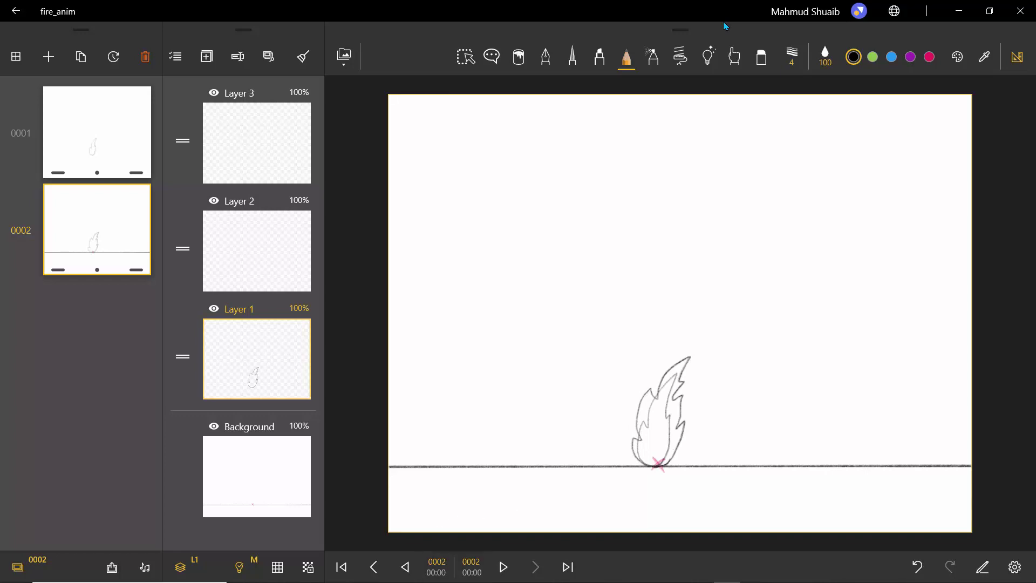
{"action": "left_click", "coordinate": [49, 57]}
{"action": "left_click", "coordinate": [474, 333]}
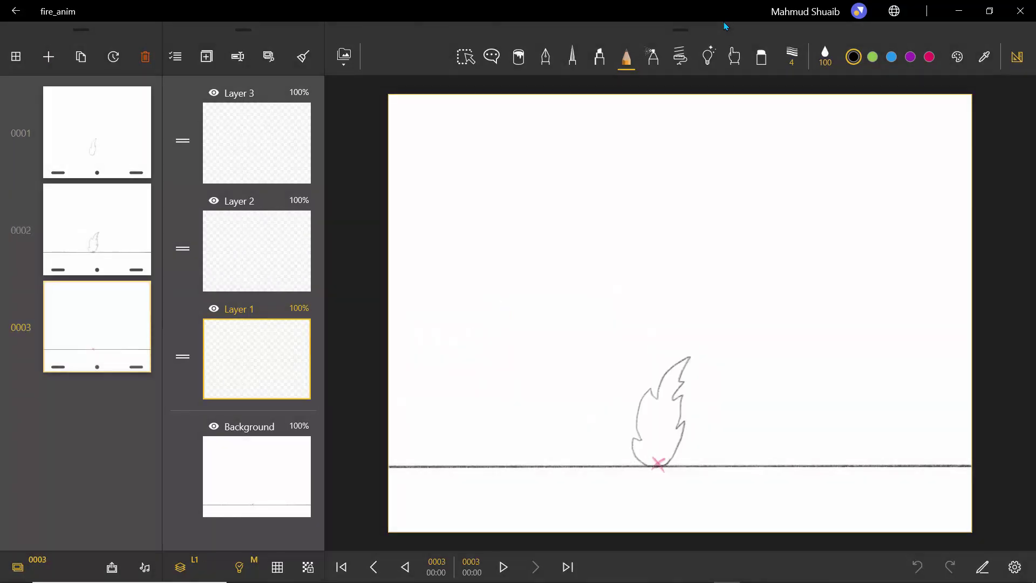
{"action": "left_click", "coordinate": [97, 229]}
{"action": "key", "text": "Right"}
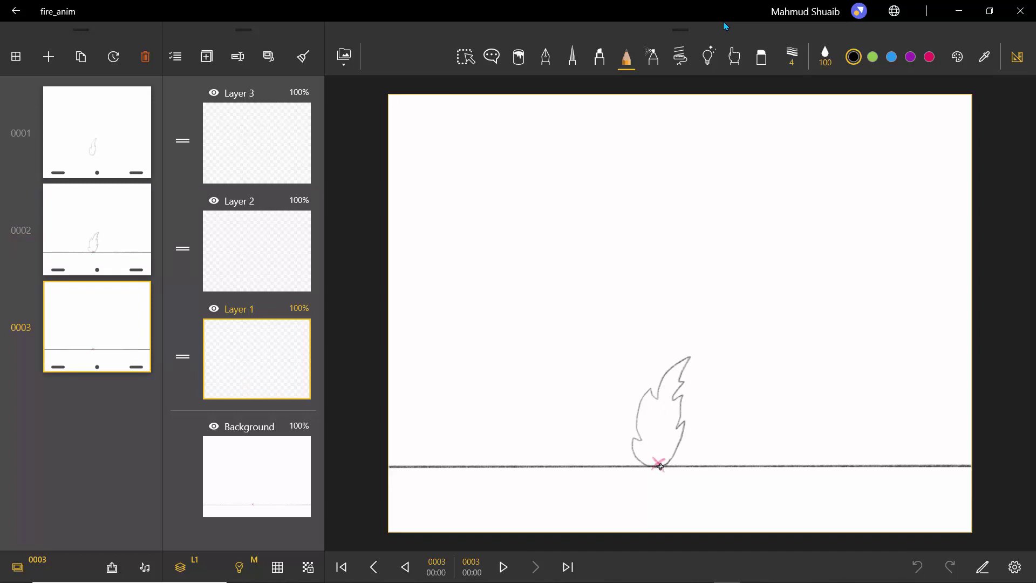
Step: Draw a slightly taller flame with shifted side tongues on frame 0003 and add a blank frame 0004
{"action": "mouse_move", "coordinate": [662, 465]}
{"action": "left_mouse_down"}
{"action": "mouse_move", "coordinate": [667, 432]}
{"action": "mouse_move", "coordinate": [685, 390]}
{"action": "mouse_move", "coordinate": [675, 346]}
{"action": "mouse_move", "coordinate": [659, 358]}
{"action": "mouse_move", "coordinate": [649, 401]}
{"action": "mouse_move", "coordinate": [646, 384]}
{"action": "mouse_move", "coordinate": [638, 394]}
{"action": "mouse_move", "coordinate": [640, 437]}
{"action": "mouse_move", "coordinate": [631, 433]}
{"action": "mouse_move", "coordinate": [627, 447]}
{"action": "mouse_move", "coordinate": [637, 464]}
{"action": "mouse_move", "coordinate": [663, 468]}
{"action": "left_mouse_up"}
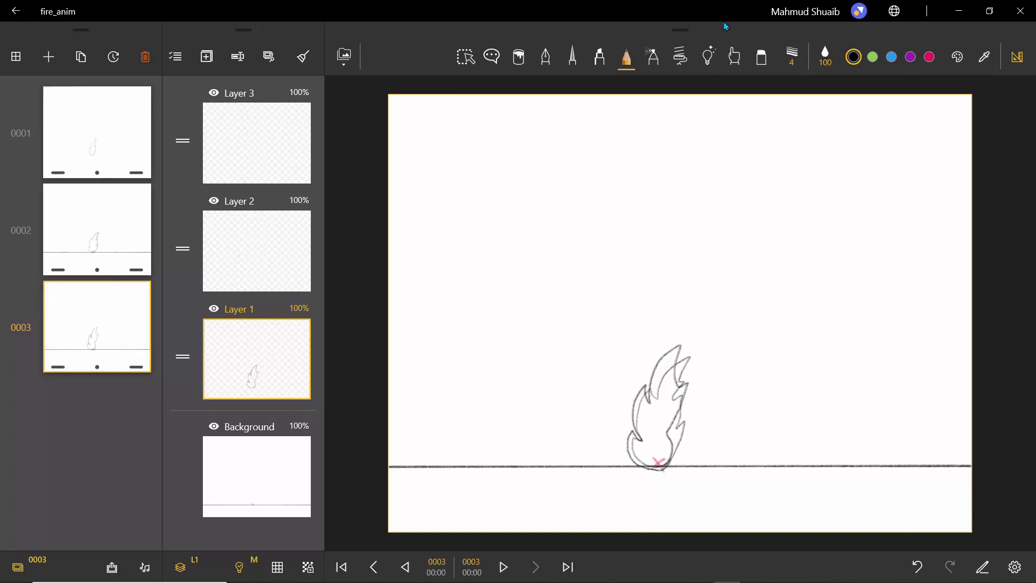
{"action": "left_click", "coordinate": [49, 56]}
{"action": "left_click", "coordinate": [462, 332]}
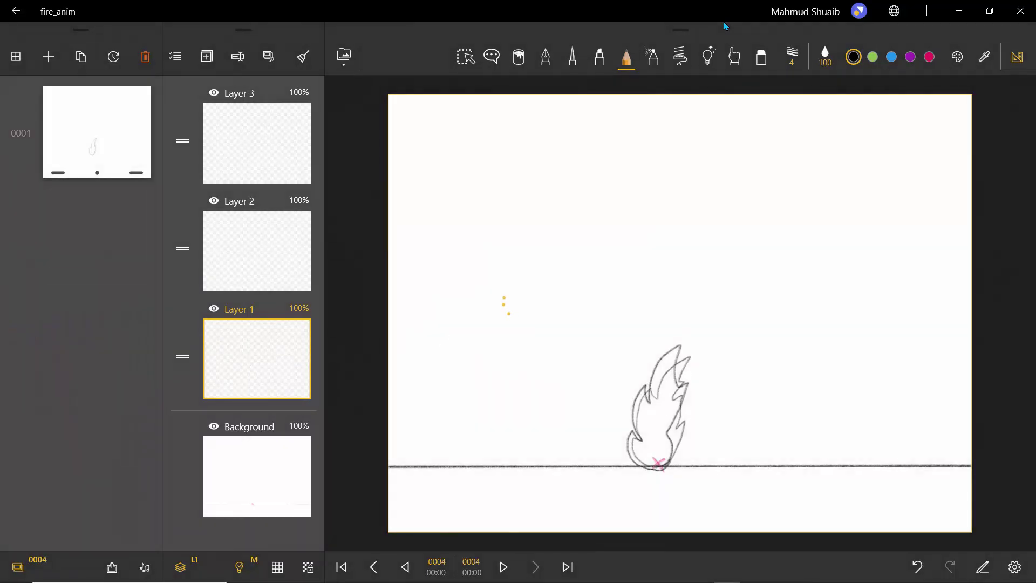
Step: Flip back and forth between frames 0003 and 0004 to compare the onion-skinned flame
{"action": "key", "text": "Left"}
{"action": "key", "text": "Right"}
{"action": "key", "text": "Left"}
{"action": "key", "text": "Right"}
{"action": "key", "text": "Left"}
{"action": "key", "text": "Right"}
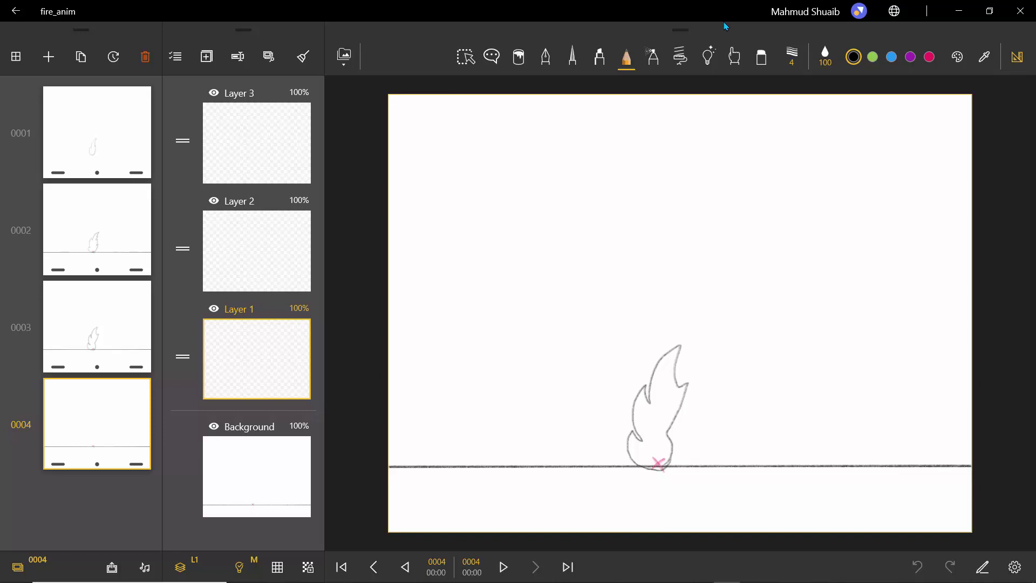
Step: Review the onion skin range and opacity options in the settings, and close the settings
{"action": "left_click", "coordinate": [1015, 567]}
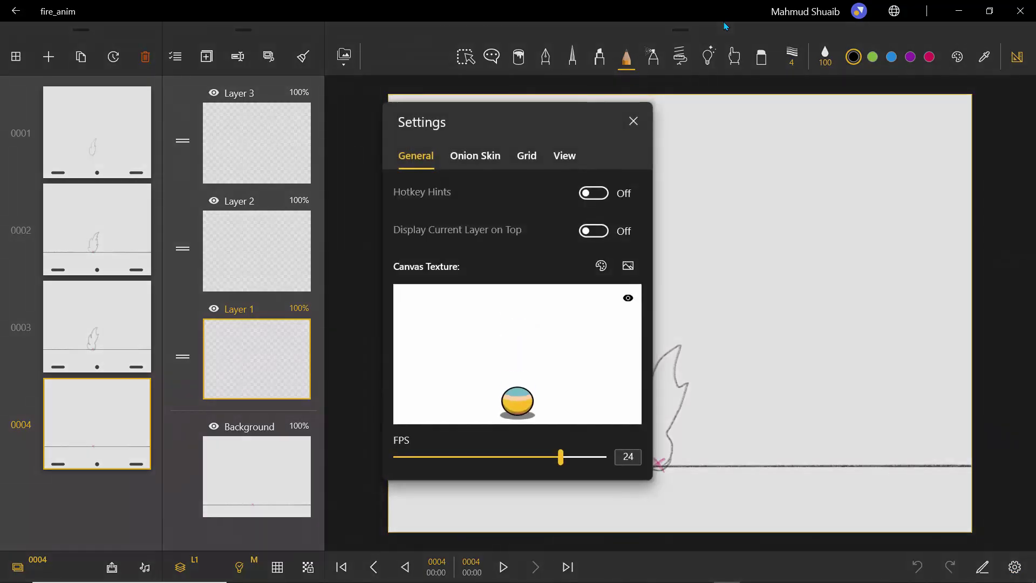
{"action": "left_click", "coordinate": [475, 156]}
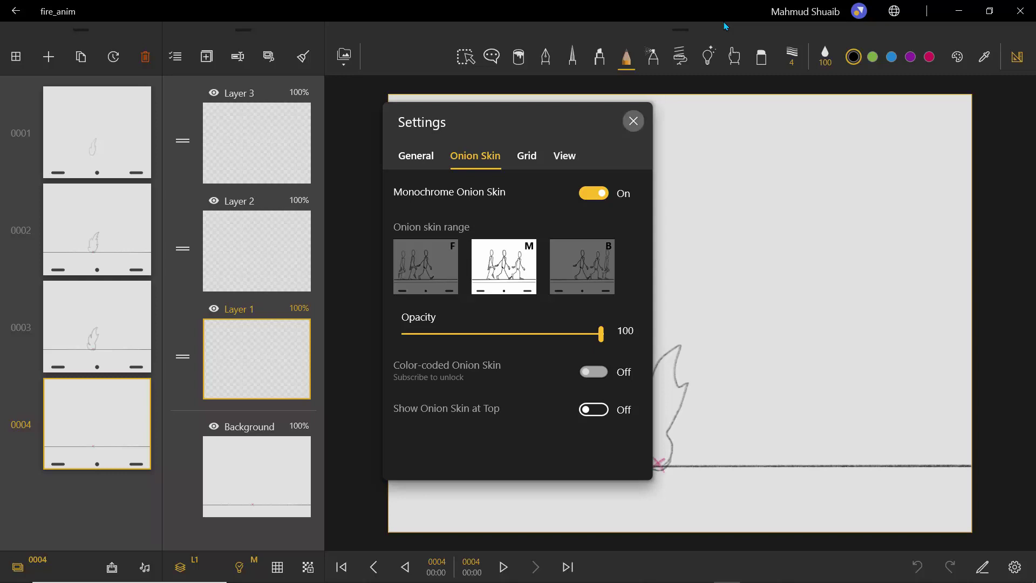
{"action": "left_click", "coordinate": [634, 121]}
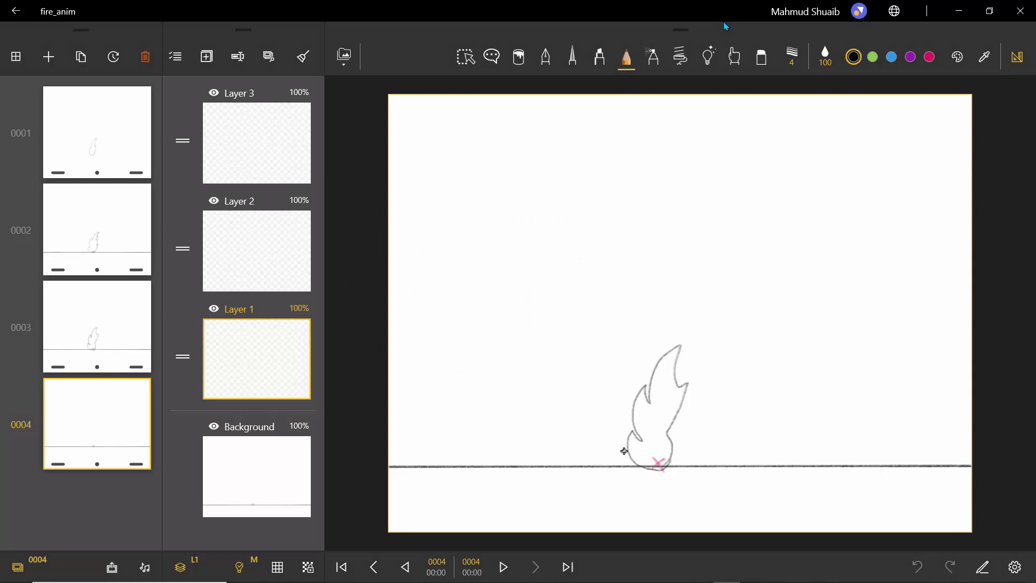
Step: Review the earlier frames and draw a much taller flame on frame 0004, its tip curling over to the left
{"action": "key", "text": "Left"}
{"action": "key", "text": "Right"}
{"action": "key", "text": "Left"}
{"action": "left_click", "coordinate": [98, 132]}
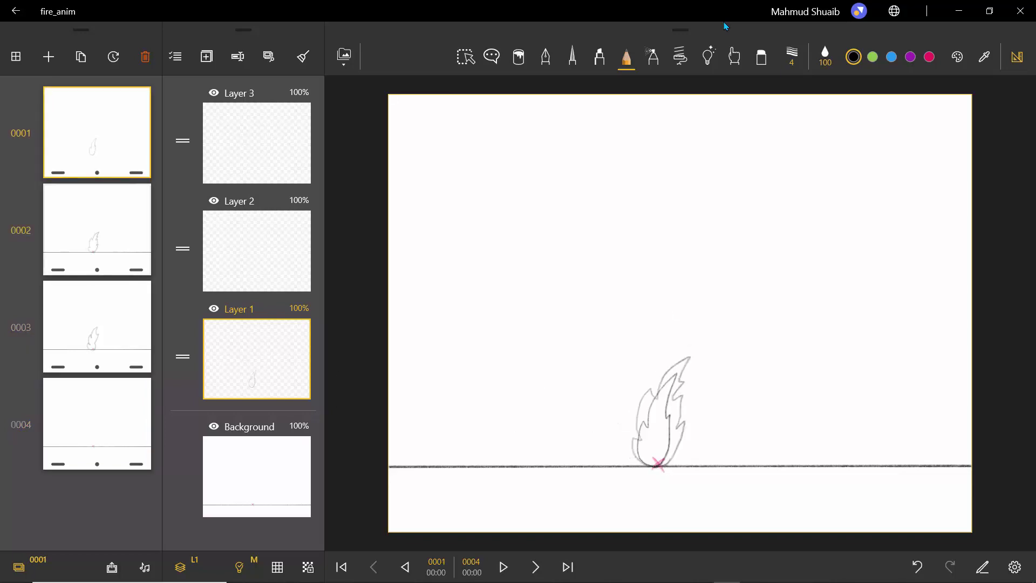
{"action": "key", "text": "Right"}
{"action": "key", "text": "Right"}
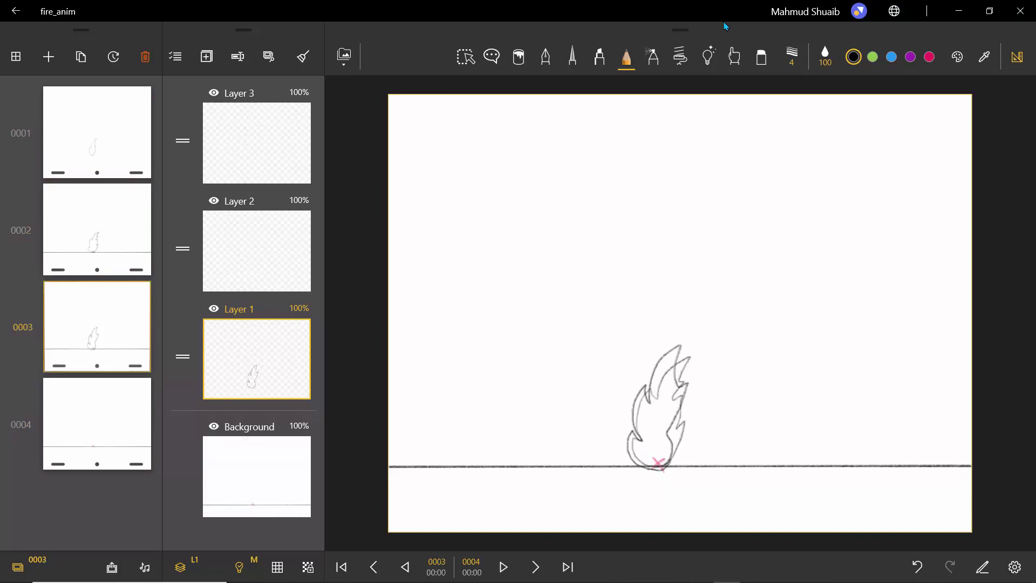
{"action": "key", "text": "Right"}
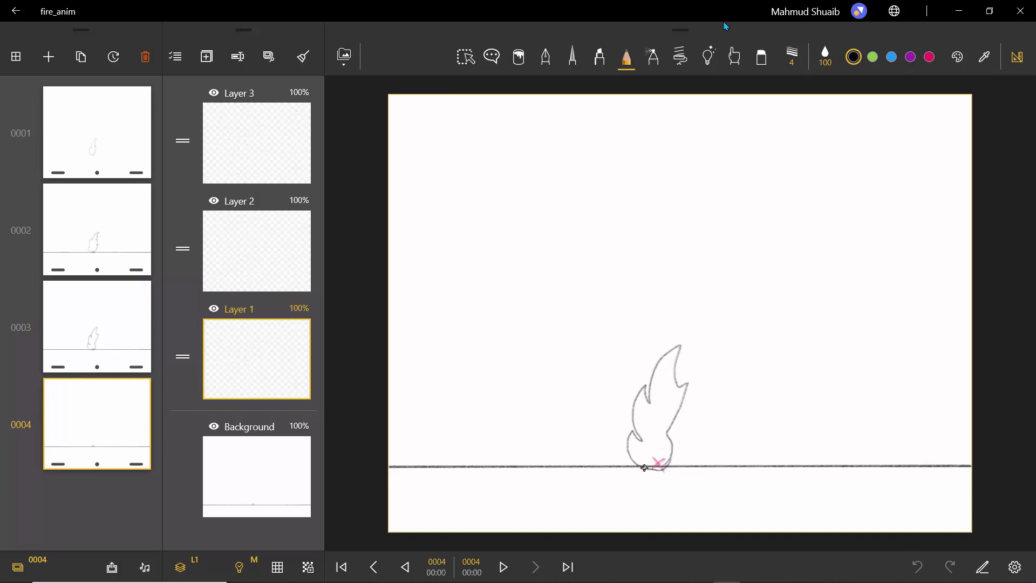
{"action": "left_click", "coordinate": [653, 462]}
{"action": "mouse_move", "coordinate": [651, 463]}
{"action": "left_mouse_down"}
{"action": "mouse_move", "coordinate": [689, 418]}
{"action": "mouse_move", "coordinate": [689, 353]}
{"action": "mouse_move", "coordinate": [674, 318]}
{"action": "mouse_move", "coordinate": [633, 290]}
{"action": "mouse_move", "coordinate": [612, 296]}
{"action": "mouse_move", "coordinate": [648, 320]}
{"action": "mouse_move", "coordinate": [620, 340]}
{"action": "mouse_move", "coordinate": [618, 363]}
{"action": "mouse_move", "coordinate": [629, 364]}
{"action": "mouse_move", "coordinate": [618, 400]}
{"action": "mouse_move", "coordinate": [629, 441]}
{"action": "mouse_move", "coordinate": [642, 435]}
{"action": "mouse_move", "coordinate": [659, 466]}
{"action": "left_mouse_up"}
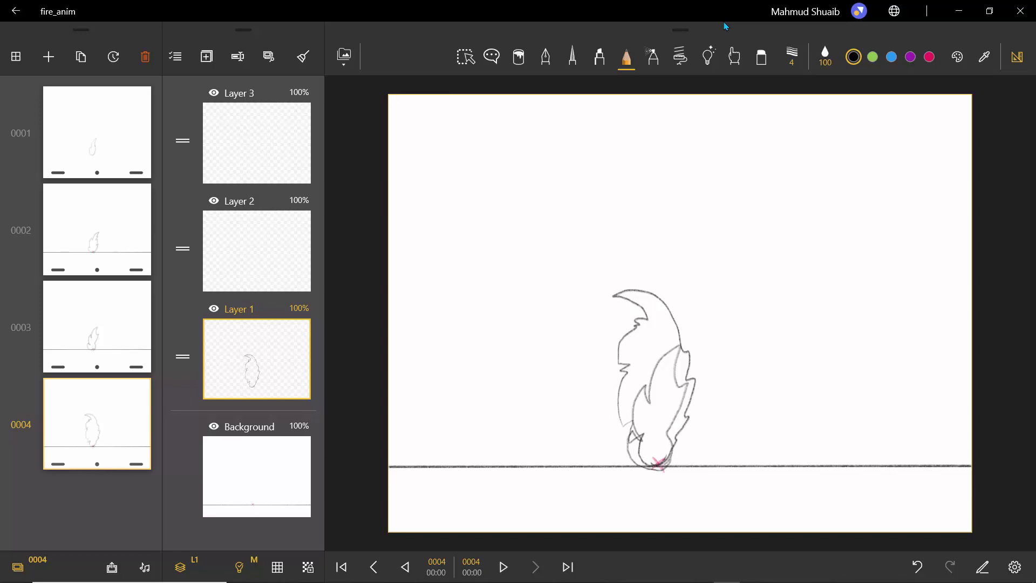
Step: Check frame 0004 without onion skin, and draw a taller, narrower flame with its tip curving right on new frame 0005
{"action": "left_click", "coordinate": [239, 567]}
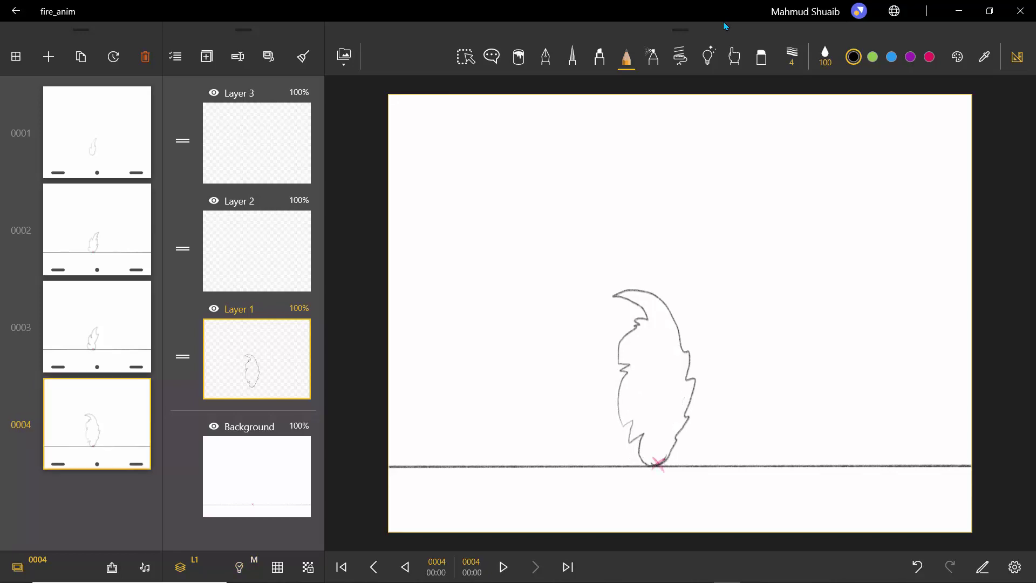
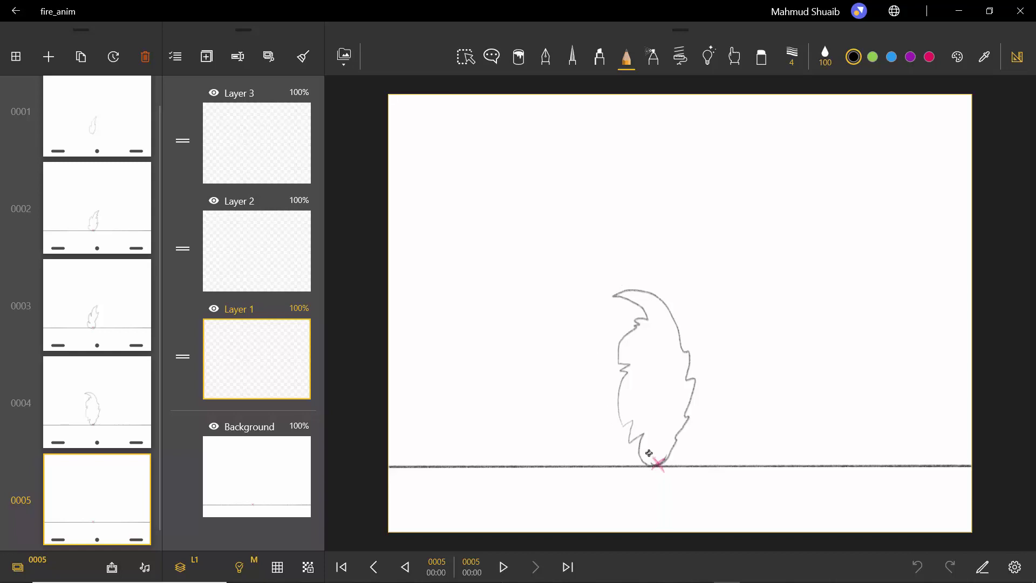
{"action": "mouse_move", "coordinate": [668, 452]}
{"action": "left_mouse_down"}
{"action": "mouse_move", "coordinate": [681, 398]}
{"action": "mouse_move", "coordinate": [666, 323]}
{"action": "mouse_move", "coordinate": [650, 302]}
{"action": "mouse_move", "coordinate": [661, 259]}
{"action": "mouse_move", "coordinate": [636, 293]}
{"action": "mouse_move", "coordinate": [648, 324]}
{"action": "mouse_move", "coordinate": [636, 326]}
{"action": "mouse_move", "coordinate": [623, 377]}
{"action": "mouse_move", "coordinate": [630, 402]}
{"action": "mouse_move", "coordinate": [650, 396]}
{"action": "mouse_move", "coordinate": [645, 410]}
{"action": "mouse_move", "coordinate": [656, 415]}
{"action": "mouse_move", "coordinate": [659, 463]}
{"action": "left_mouse_up"}
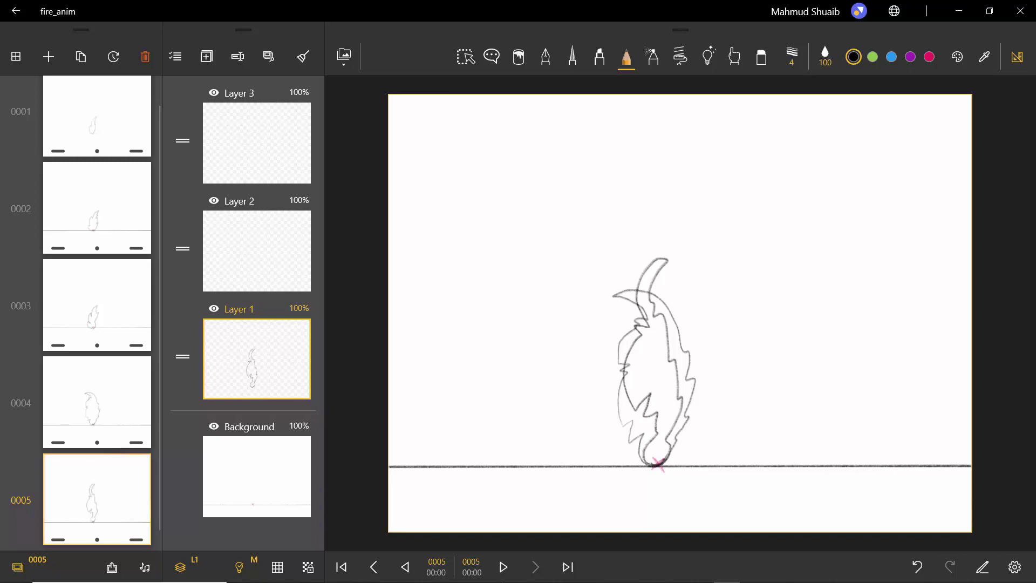
Step: Switch the onion skin off and on repeatedly to compare the frame 0005 flame with the previous drawing
{"action": "left_click", "coordinate": [240, 566]}
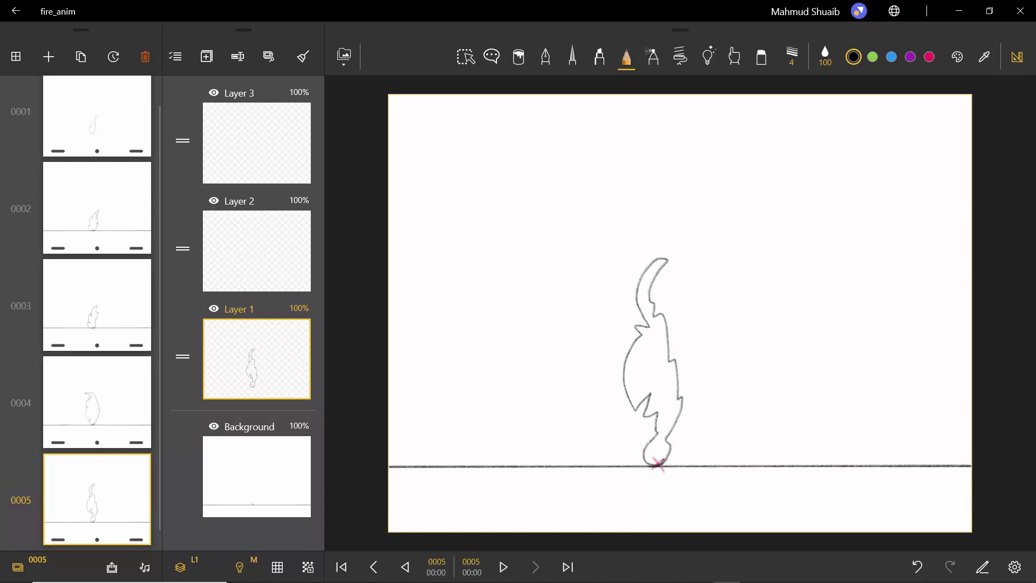
{"action": "left_click", "coordinate": [240, 566]}
{"action": "left_click", "coordinate": [239, 566]}
{"action": "left_click", "coordinate": [240, 567]}
{"action": "left_click", "coordinate": [240, 567]}
{"action": "left_click", "coordinate": [240, 567]}
{"action": "left_click", "coordinate": [240, 567]}
{"action": "left_click", "coordinate": [240, 567]}
Step: Add blank frame 0006 and draw a much shorter flame on it, with a pointed tip leaning right and jagged sides
{"action": "left_click", "coordinate": [48, 56]}
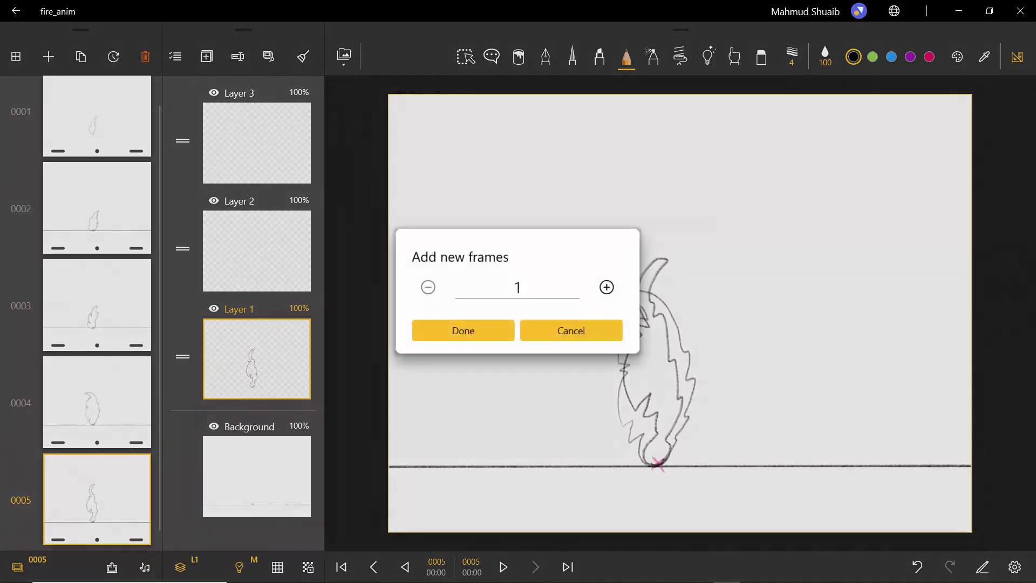
{"action": "left_click", "coordinate": [463, 330]}
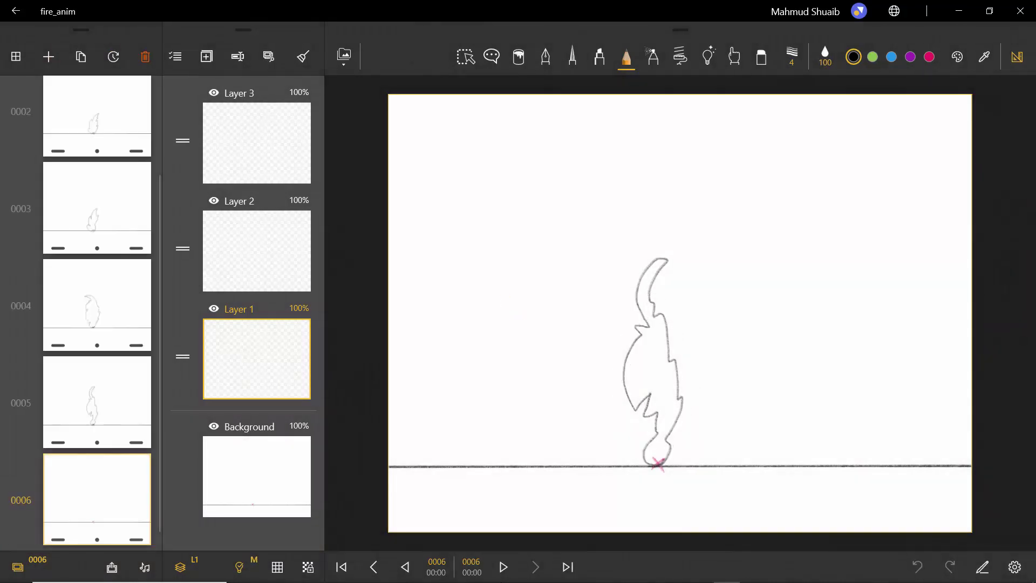
{"action": "left_click", "coordinate": [98, 496]}
{"action": "left_click", "coordinate": [97, 403]}
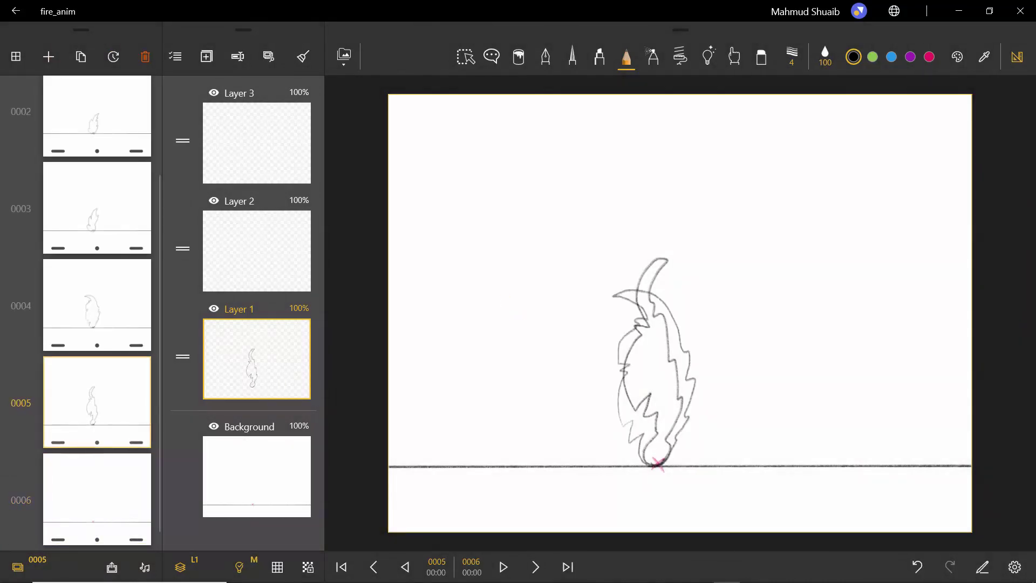
{"action": "left_click", "coordinate": [98, 497]}
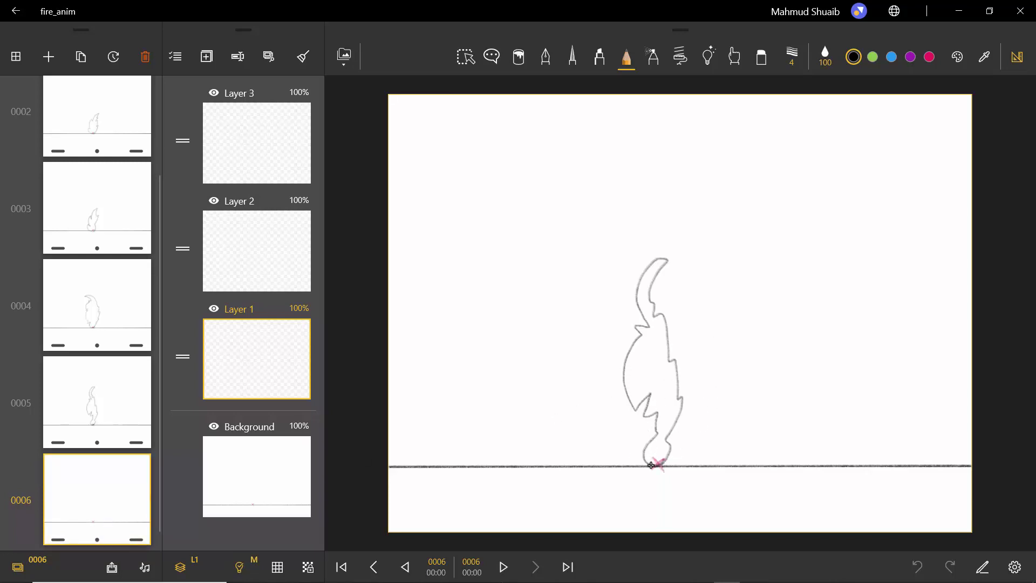
{"action": "mouse_move", "coordinate": [661, 466]}
{"action": "left_mouse_down"}
{"action": "mouse_move", "coordinate": [681, 409]}
{"action": "mouse_move", "coordinate": [675, 344]}
{"action": "mouse_move", "coordinate": [643, 381]}
{"action": "mouse_move", "coordinate": [641, 415]}
{"action": "mouse_move", "coordinate": [645, 458]}
{"action": "mouse_move", "coordinate": [663, 463]}
{"action": "mouse_move", "coordinate": [672, 448]}
{"action": "left_mouse_up"}
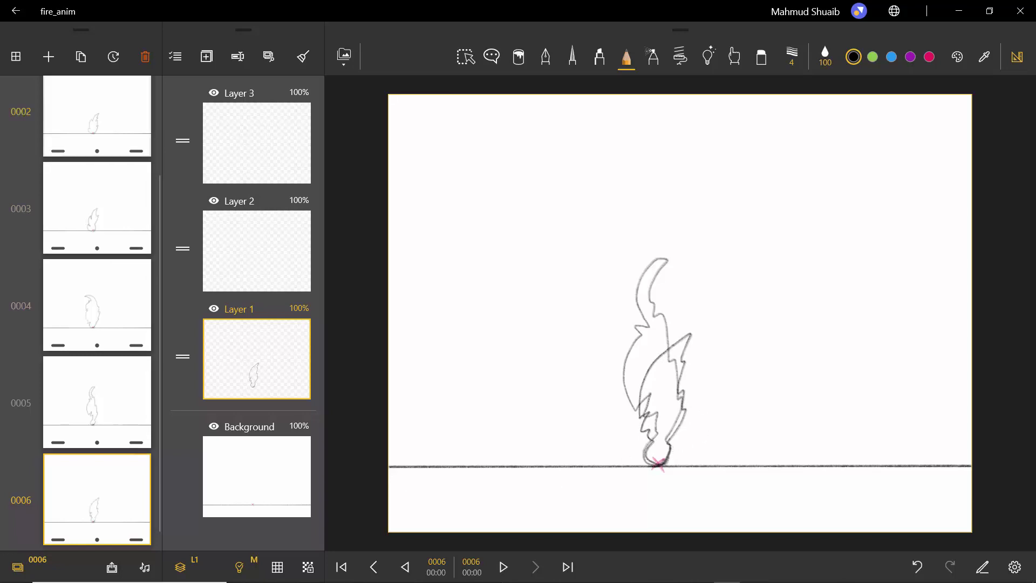
Step: Add frame 0007 and draw a slightly shorter flame with its left side bulging outward and a pointed tip
{"action": "left_click", "coordinate": [49, 57]}
{"action": "left_click", "coordinate": [464, 330]}
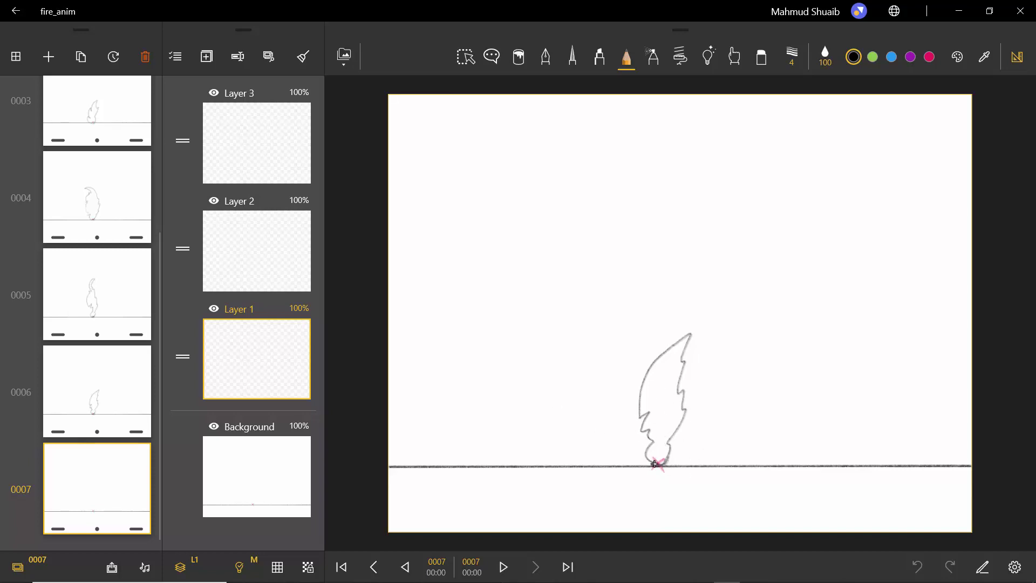
{"action": "mouse_move", "coordinate": [664, 463]}
{"action": "left_mouse_down"}
{"action": "mouse_move", "coordinate": [682, 399]}
{"action": "mouse_move", "coordinate": [656, 375]}
{"action": "mouse_move", "coordinate": [658, 349]}
{"action": "mouse_move", "coordinate": [628, 392]}
{"action": "mouse_move", "coordinate": [631, 428]}
{"action": "mouse_move", "coordinate": [638, 422]}
{"action": "mouse_move", "coordinate": [665, 458]}
{"action": "left_mouse_up"}
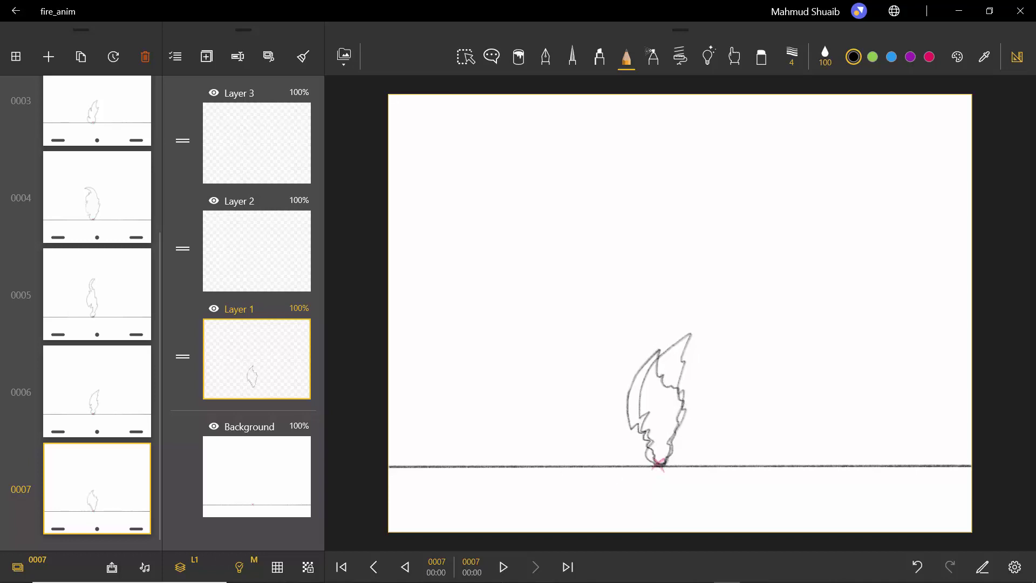
Step: Add frame 0008 and draw a taller flame with a rounded body and a long thin neck hooking over to the left
{"action": "left_click", "coordinate": [48, 57]}
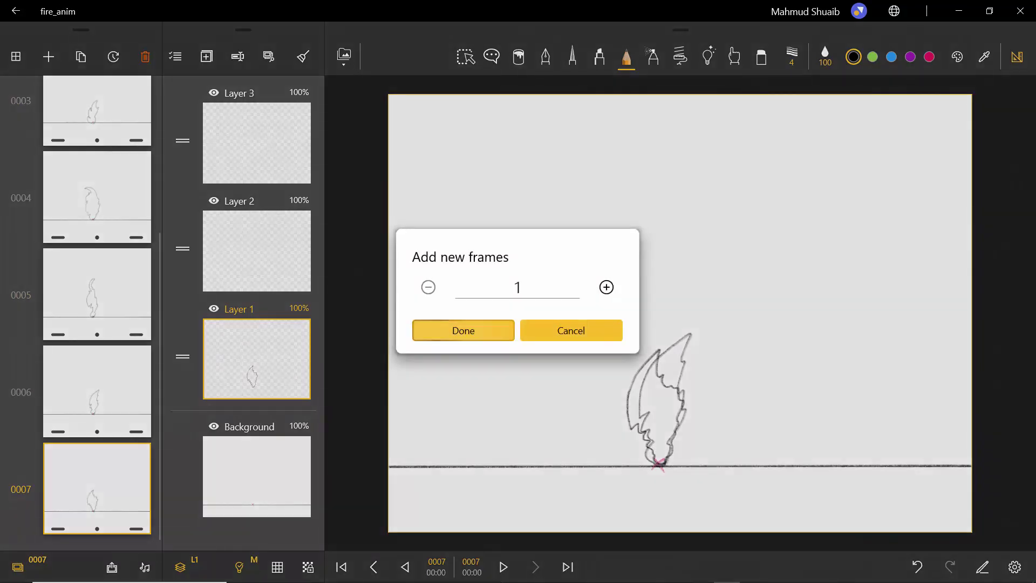
{"action": "left_click", "coordinate": [464, 331]}
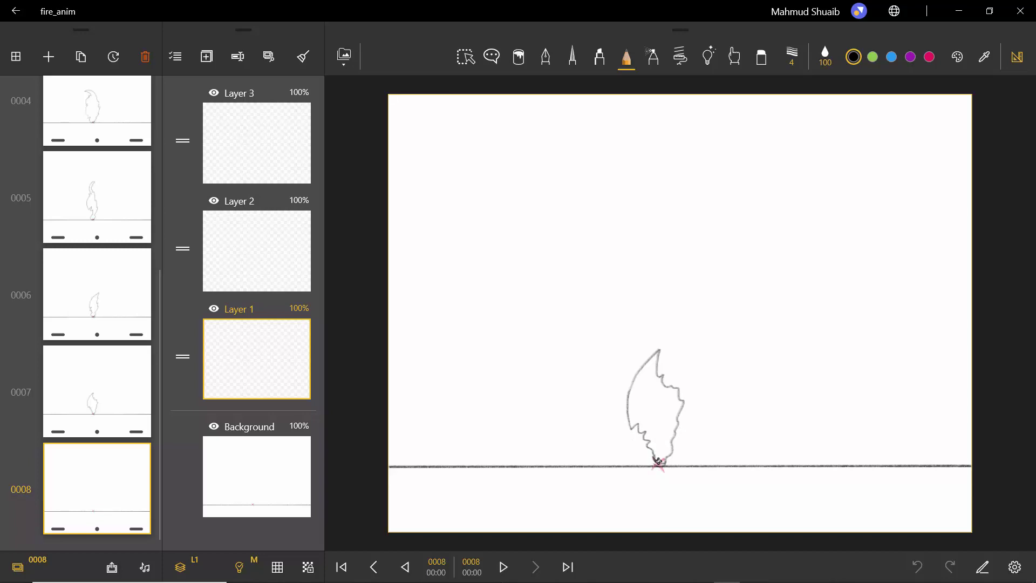
{"action": "mouse_move", "coordinate": [658, 461]}
{"action": "left_mouse_down"}
{"action": "mouse_move", "coordinate": [686, 396]}
{"action": "mouse_move", "coordinate": [663, 362]}
{"action": "mouse_move", "coordinate": [664, 312]}
{"action": "mouse_move", "coordinate": [652, 288]}
{"action": "mouse_move", "coordinate": [635, 285]}
{"action": "mouse_move", "coordinate": [625, 296]}
{"action": "mouse_move", "coordinate": [640, 292]}
{"action": "mouse_move", "coordinate": [654, 318]}
{"action": "mouse_move", "coordinate": [630, 404]}
{"action": "mouse_move", "coordinate": [664, 458]}
{"action": "left_mouse_up"}
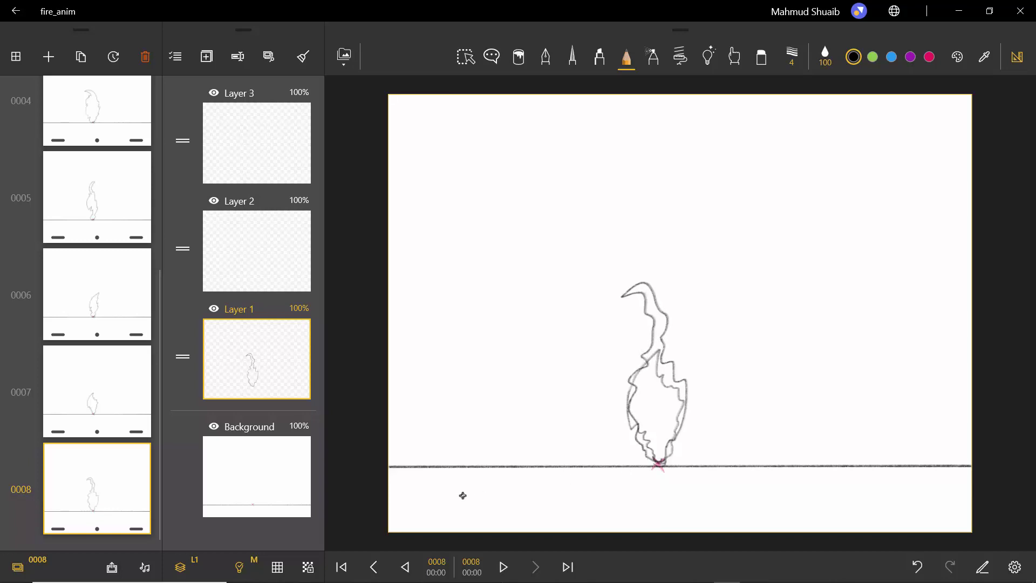
Step: Add frame 0009 and draw the flame slightly lower, with its hooked tip drooping further left and small tongues along the sides
{"action": "left_click", "coordinate": [49, 56]}
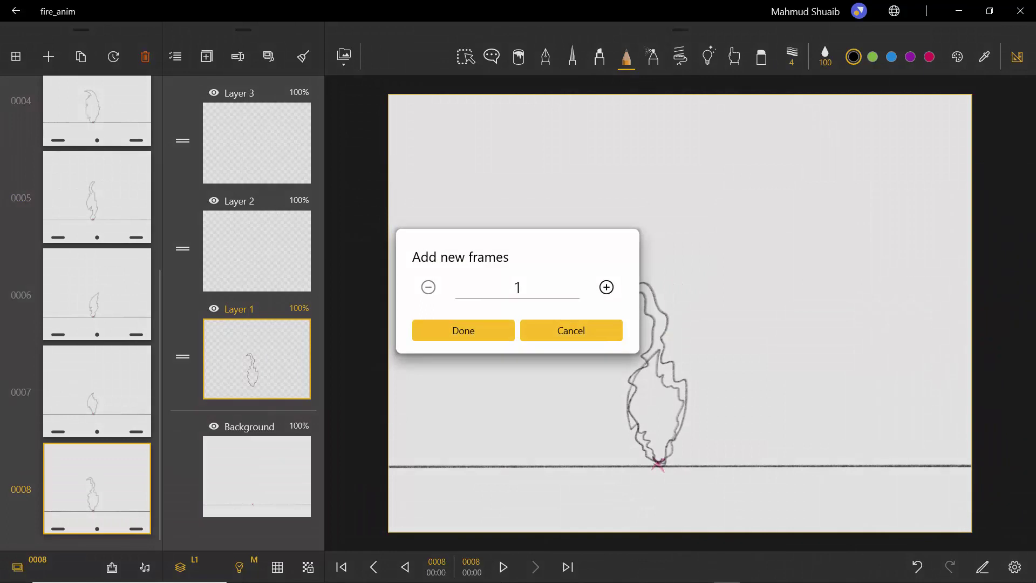
{"action": "left_click", "coordinate": [438, 329]}
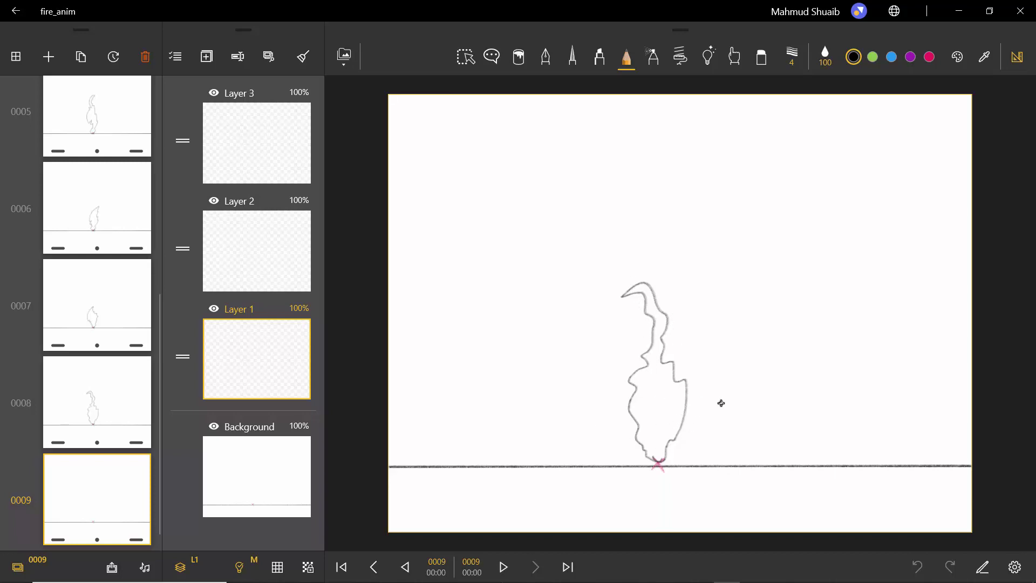
{"action": "mouse_move", "coordinate": [661, 462]}
{"action": "left_mouse_down"}
{"action": "mouse_move", "coordinate": [685, 374]}
{"action": "mouse_move", "coordinate": [664, 359]}
{"action": "mouse_move", "coordinate": [664, 339]}
{"action": "mouse_move", "coordinate": [656, 344]}
{"action": "mouse_move", "coordinate": [654, 317]}
{"action": "mouse_move", "coordinate": [621, 302]}
{"action": "mouse_move", "coordinate": [610, 325]}
{"action": "mouse_move", "coordinate": [626, 312]}
{"action": "mouse_move", "coordinate": [642, 320]}
{"action": "mouse_move", "coordinate": [643, 362]}
{"action": "mouse_move", "coordinate": [633, 352]}
{"action": "mouse_move", "coordinate": [623, 377]}
{"action": "mouse_move", "coordinate": [643, 404]}
{"action": "mouse_move", "coordinate": [633, 413]}
{"action": "mouse_move", "coordinate": [663, 456]}
{"action": "left_mouse_up"}
Step: Add frame 0010 and draw a jagged flame body with a separate wisp above it curling to the left
{"action": "left_click", "coordinate": [49, 56]}
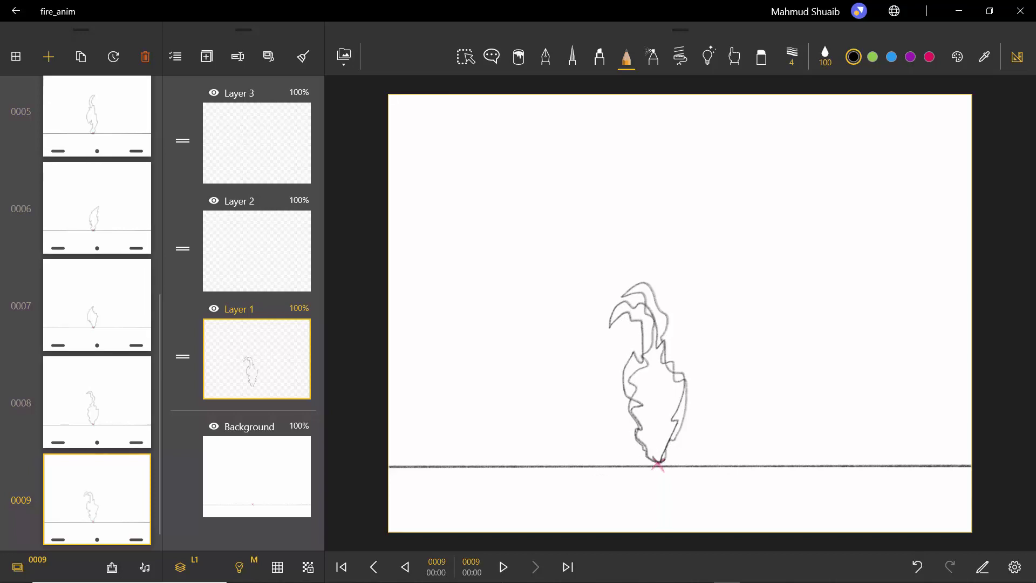
{"action": "left_click", "coordinate": [462, 331]}
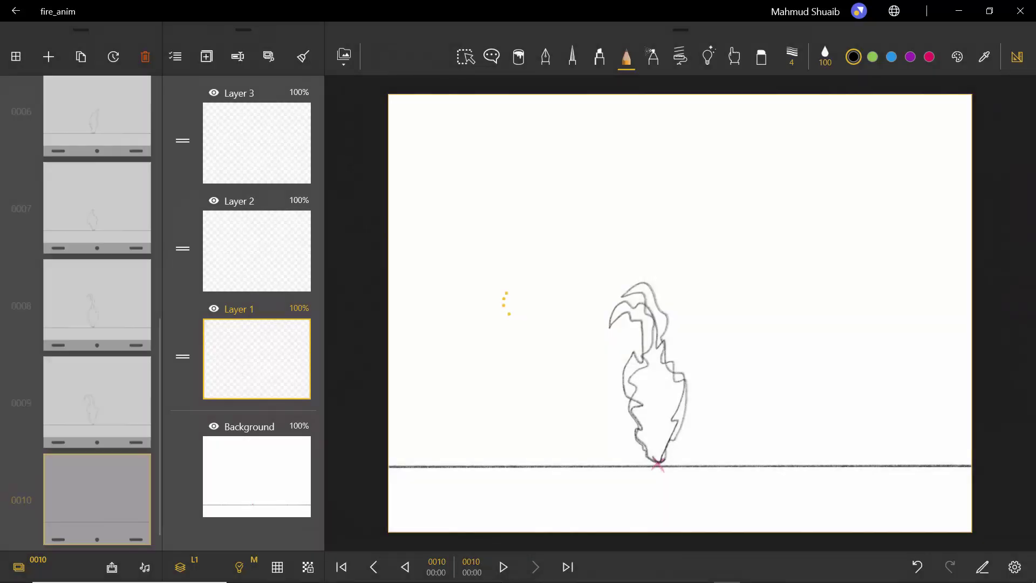
{"action": "left_click", "coordinate": [97, 402]}
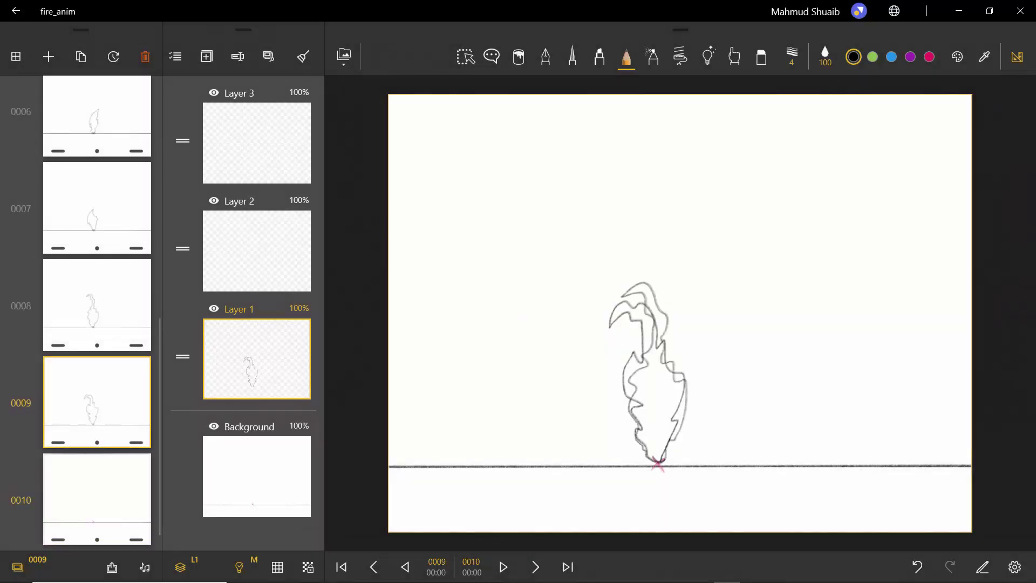
{"action": "left_click", "coordinate": [97, 499]}
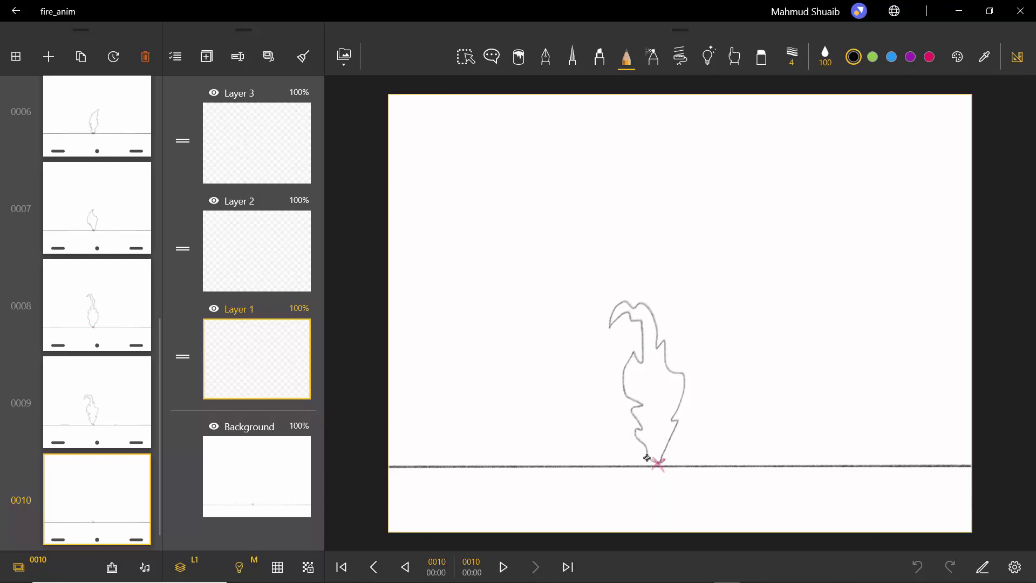
{"action": "mouse_move", "coordinate": [644, 455]}
{"action": "left_mouse_down"}
{"action": "mouse_move", "coordinate": [674, 433]}
{"action": "mouse_move", "coordinate": [684, 365]}
{"action": "mouse_move", "coordinate": [671, 342]}
{"action": "mouse_move", "coordinate": [626, 323]}
{"action": "mouse_move", "coordinate": [634, 358]}
{"action": "mouse_move", "coordinate": [623, 355]}
{"action": "mouse_move", "coordinate": [617, 379]}
{"action": "mouse_move", "coordinate": [634, 396]}
{"action": "mouse_move", "coordinate": [625, 409]}
{"action": "mouse_move", "coordinate": [637, 420]}
{"action": "mouse_move", "coordinate": [641, 458]}
{"action": "left_mouse_up"}
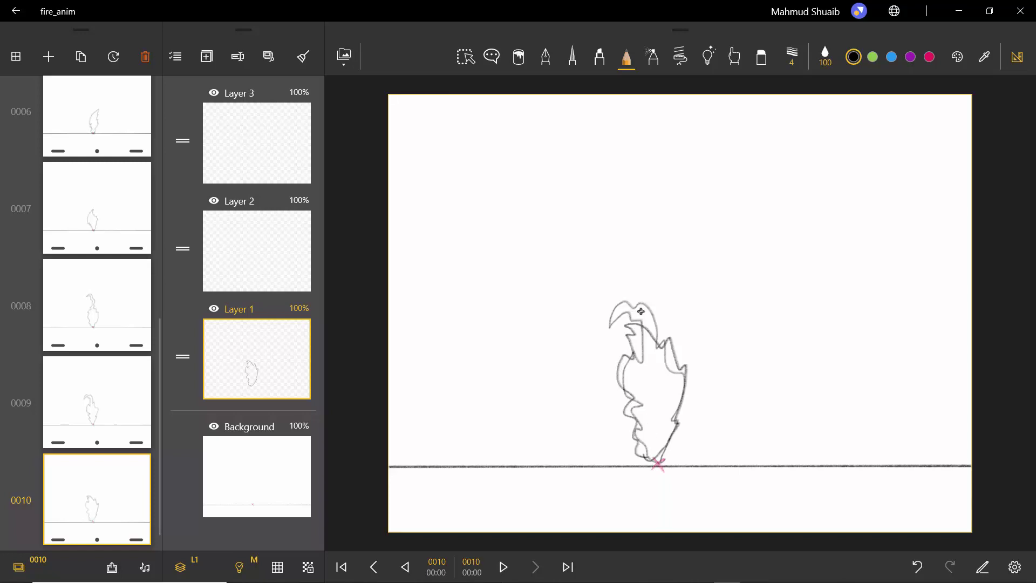
{"action": "mouse_move", "coordinate": [640, 311]}
{"action": "left_mouse_down"}
{"action": "mouse_move", "coordinate": [635, 289]}
{"action": "mouse_move", "coordinate": [620, 281]}
{"action": "mouse_move", "coordinate": [596, 291]}
{"action": "mouse_move", "coordinate": [614, 292]}
{"action": "mouse_move", "coordinate": [631, 314]}
{"action": "mouse_move", "coordinate": [641, 287]}
{"action": "left_mouse_up"}
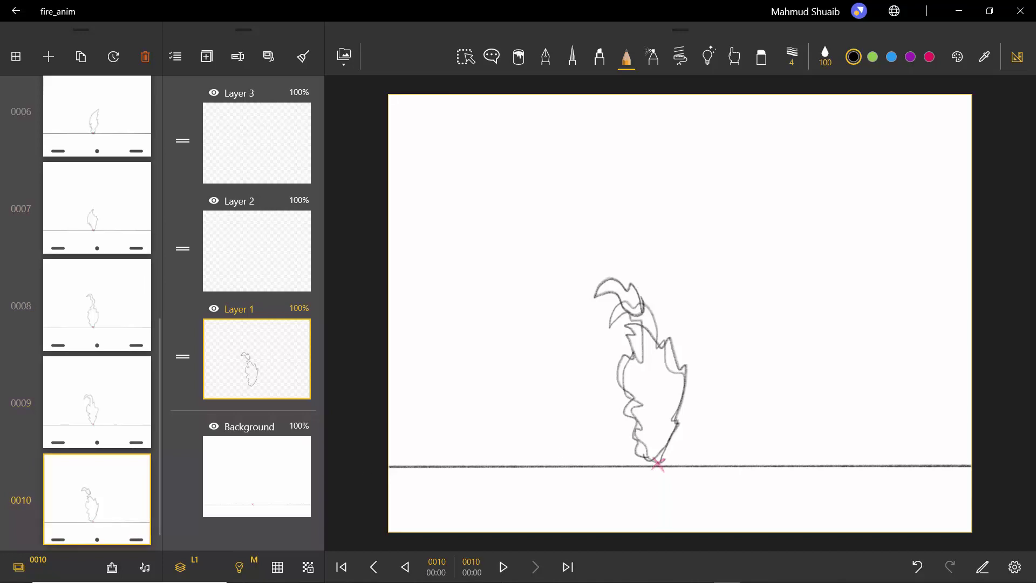
Step: Add frame 0011 and draw a narrower jagged flame body with a detached teardrop wisp above it pointing upward
{"action": "left_click", "coordinate": [48, 56]}
{"action": "left_click", "coordinate": [463, 328]}
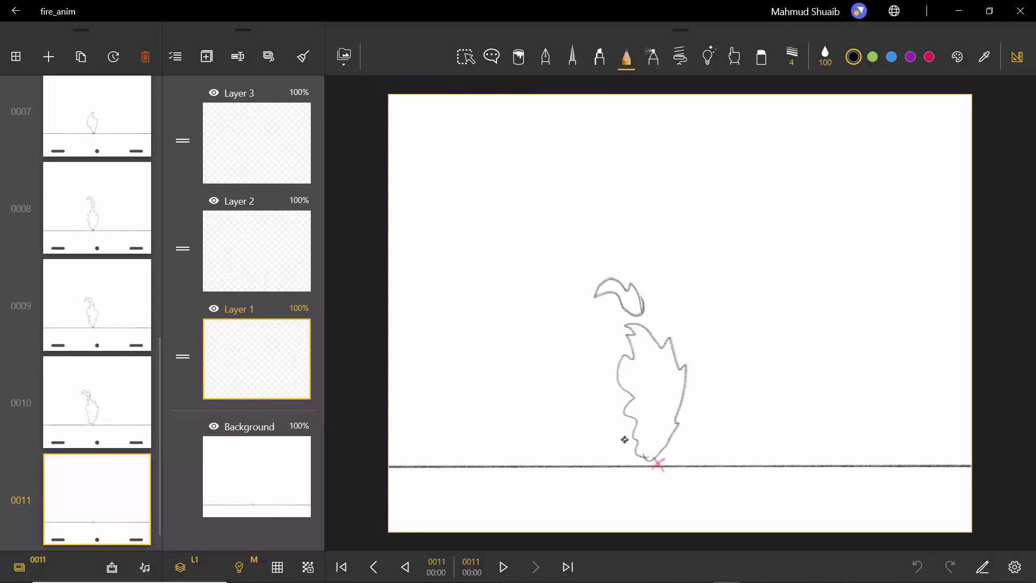
{"action": "mouse_move", "coordinate": [645, 456]}
{"action": "left_mouse_down"}
{"action": "mouse_move", "coordinate": [682, 405]}
{"action": "mouse_move", "coordinate": [673, 410]}
{"action": "mouse_move", "coordinate": [679, 348]}
{"action": "mouse_move", "coordinate": [673, 340]}
{"action": "mouse_move", "coordinate": [660, 350]}
{"action": "mouse_move", "coordinate": [633, 314]}
{"action": "mouse_move", "coordinate": [630, 328]}
{"action": "mouse_move", "coordinate": [617, 318]}
{"action": "mouse_move", "coordinate": [636, 388]}
{"action": "mouse_move", "coordinate": [623, 374]}
{"action": "mouse_move", "coordinate": [647, 459]}
{"action": "left_mouse_up"}
{"action": "mouse_move", "coordinate": [635, 314]}
{"action": "left_mouse_down"}
{"action": "mouse_move", "coordinate": [642, 278]}
{"action": "mouse_move", "coordinate": [625, 269]}
{"action": "mouse_move", "coordinate": [616, 292]}
{"action": "mouse_move", "coordinate": [625, 315]}
{"action": "mouse_move", "coordinate": [644, 302]}
{"action": "left_mouse_up"}
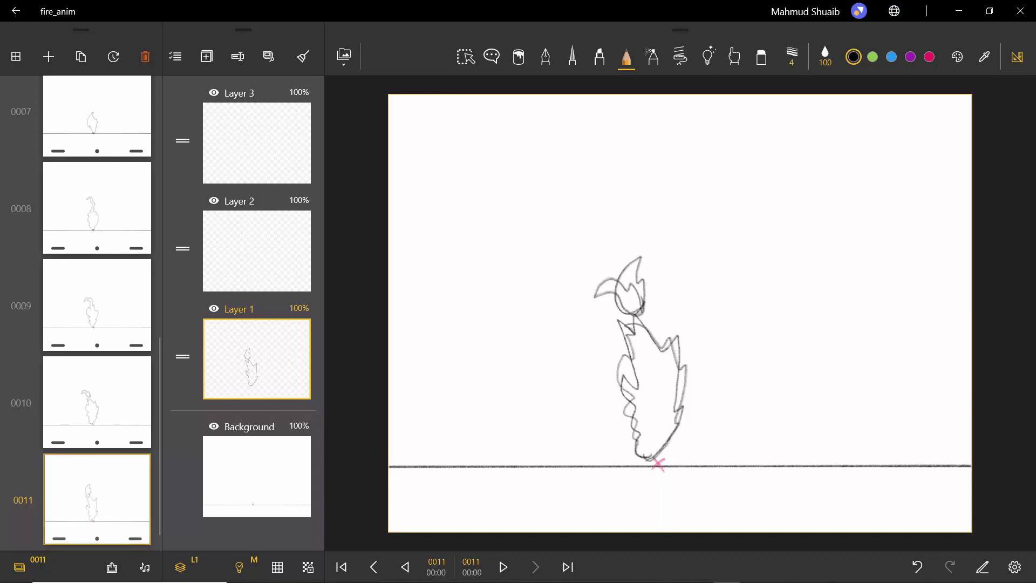
Step: Add frame 0012 and draw one tall, wide flame bending left, with jagged tongues at the tip and along both sides
{"action": "left_click", "coordinate": [48, 56]}
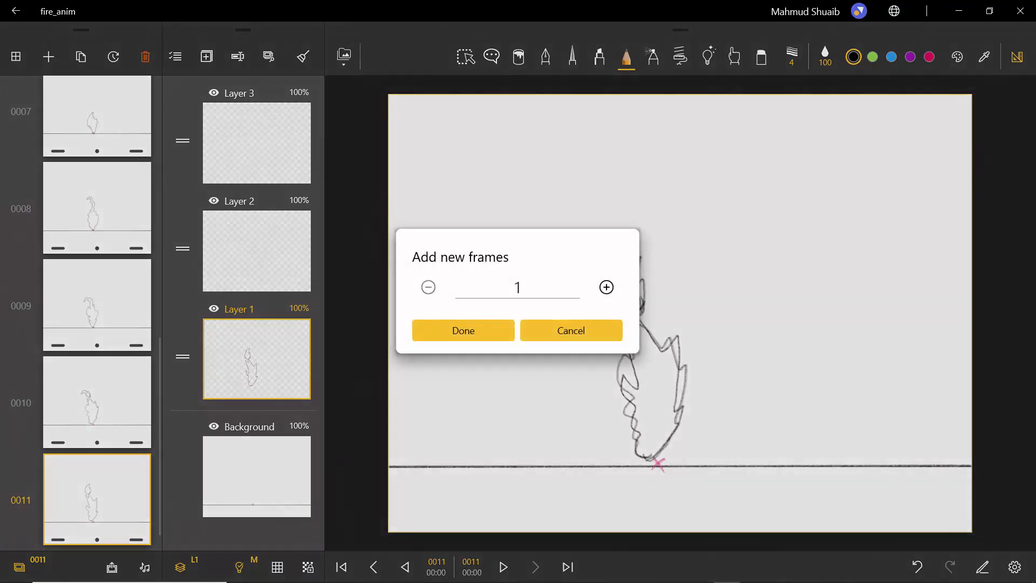
{"action": "left_click", "coordinate": [443, 334]}
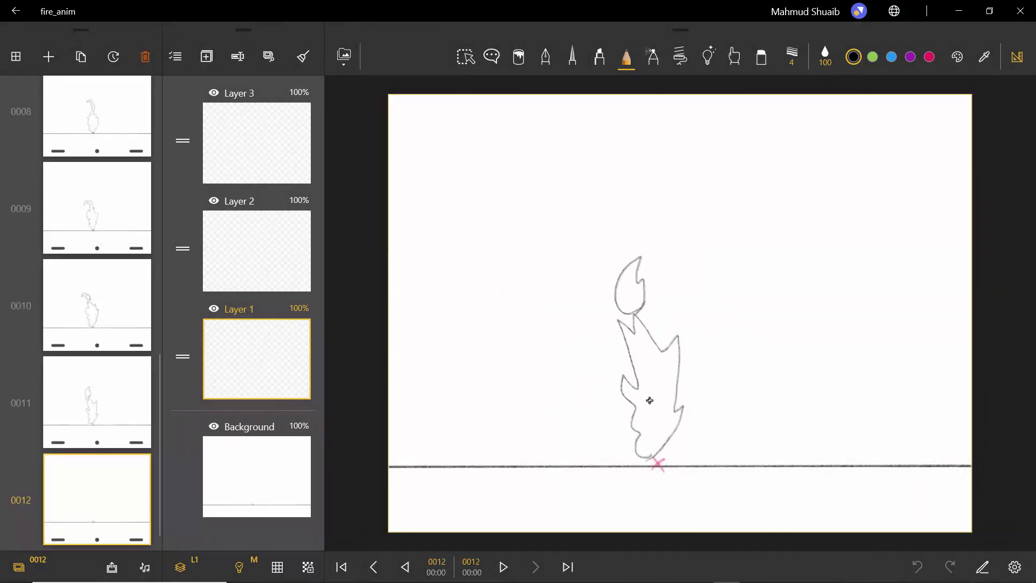
{"action": "mouse_move", "coordinate": [643, 466]}
{"action": "left_mouse_down"}
{"action": "mouse_move", "coordinate": [659, 462]}
{"action": "mouse_move", "coordinate": [685, 428]}
{"action": "mouse_move", "coordinate": [692, 392]}
{"action": "left_mouse_up"}
{"action": "mouse_move", "coordinate": [686, 389]}
{"action": "left_mouse_down"}
{"action": "mouse_move", "coordinate": [680, 331]}
{"action": "mouse_move", "coordinate": [671, 335]}
{"action": "mouse_move", "coordinate": [632, 264]}
{"action": "mouse_move", "coordinate": [603, 258]}
{"action": "mouse_move", "coordinate": [616, 278]}
{"action": "mouse_move", "coordinate": [599, 277]}
{"action": "mouse_move", "coordinate": [614, 287]}
{"action": "mouse_move", "coordinate": [611, 303]}
{"action": "mouse_move", "coordinate": [600, 299]}
{"action": "mouse_move", "coordinate": [601, 329]}
{"action": "mouse_move", "coordinate": [637, 374]}
{"action": "mouse_move", "coordinate": [620, 367]}
{"action": "mouse_move", "coordinate": [638, 401]}
{"action": "mouse_move", "coordinate": [627, 390]}
{"action": "mouse_move", "coordinate": [628, 444]}
{"action": "mouse_move", "coordinate": [668, 444]}
{"action": "left_mouse_up"}
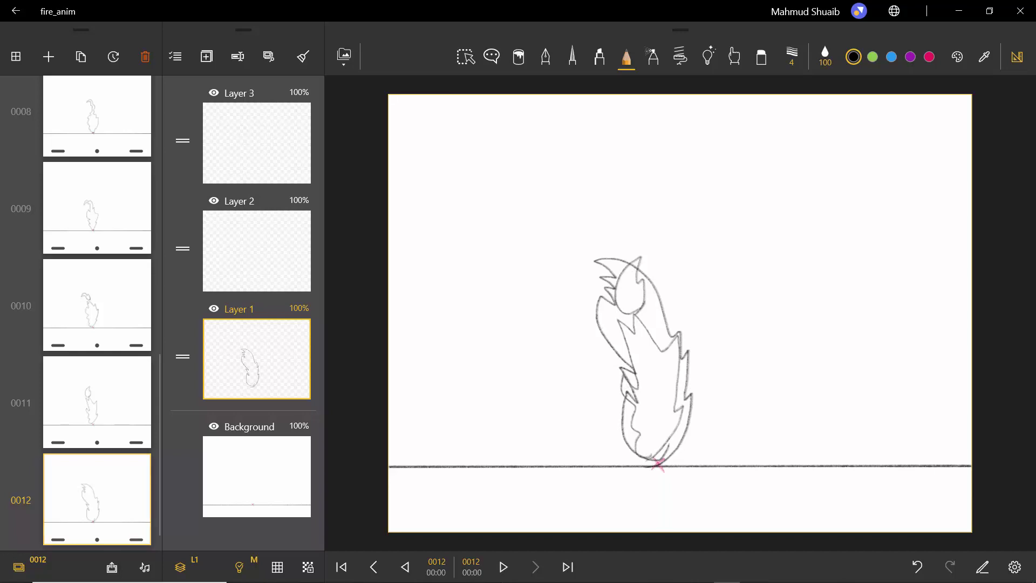
Step: Add frame 0013, draw a short flame with several tongues on its right side, and check it without onion skin
{"action": "left_click", "coordinate": [48, 56]}
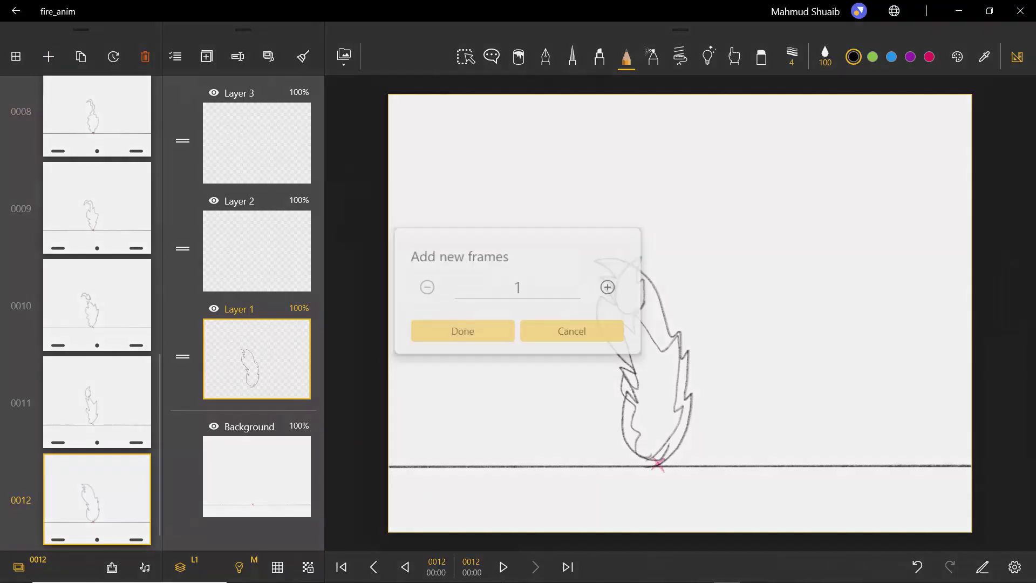
{"action": "left_click", "coordinate": [480, 339]}
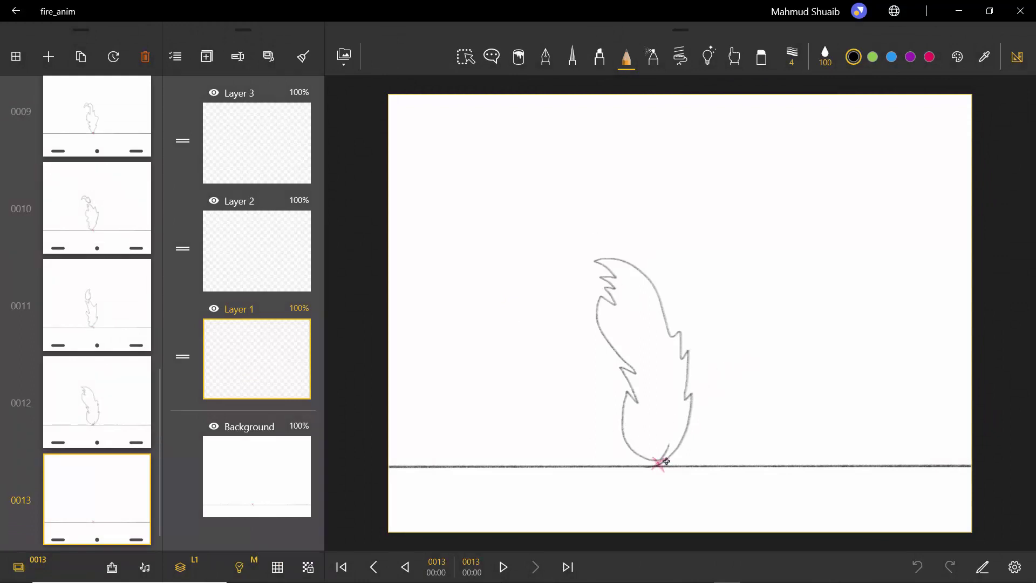
{"action": "mouse_move", "coordinate": [666, 461]}
{"action": "left_mouse_down"}
{"action": "mouse_move", "coordinate": [642, 461]}
{"action": "mouse_move", "coordinate": [629, 447]}
{"action": "mouse_move", "coordinate": [659, 374]}
{"action": "mouse_move", "coordinate": [677, 381]}
{"action": "mouse_move", "coordinate": [695, 350]}
{"action": "mouse_move", "coordinate": [682, 390]}
{"action": "mouse_move", "coordinate": [700, 388]}
{"action": "mouse_move", "coordinate": [684, 408]}
{"action": "mouse_move", "coordinate": [700, 415]}
{"action": "mouse_move", "coordinate": [681, 431]}
{"action": "mouse_move", "coordinate": [699, 433]}
{"action": "mouse_move", "coordinate": [666, 456]}
{"action": "left_mouse_up"}
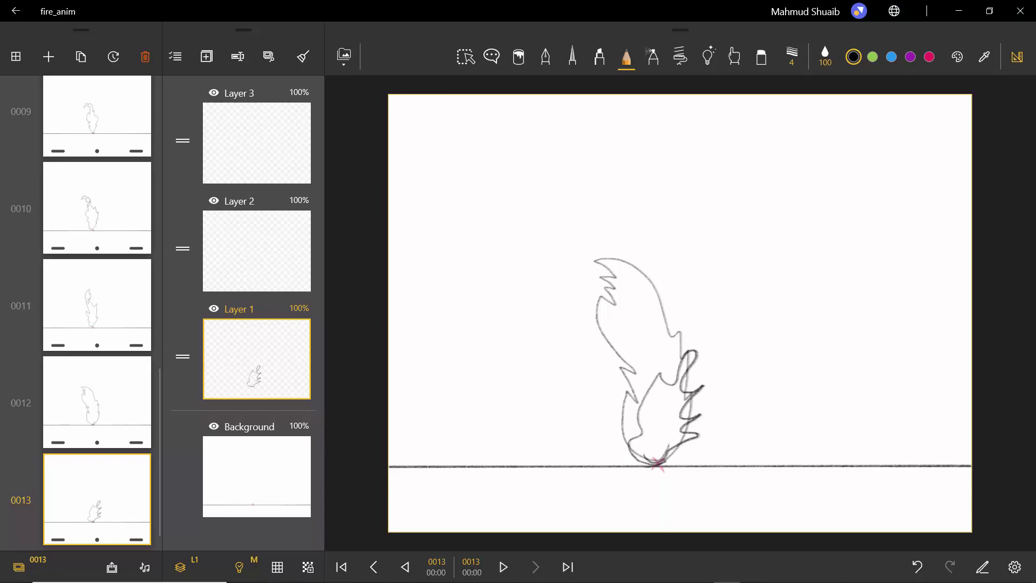
{"action": "key", "text": "o"}
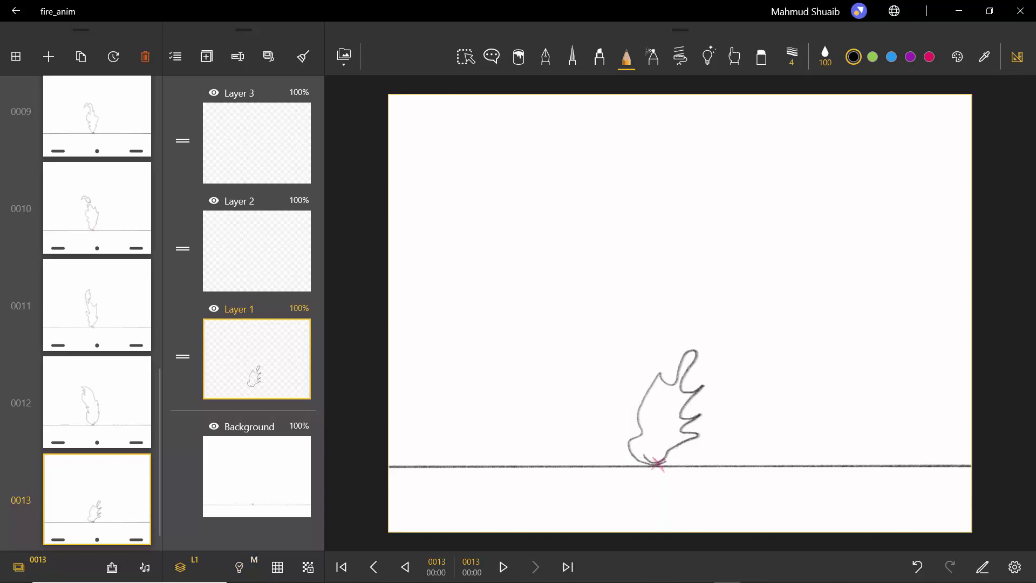
{"action": "left_click", "coordinate": [239, 567]}
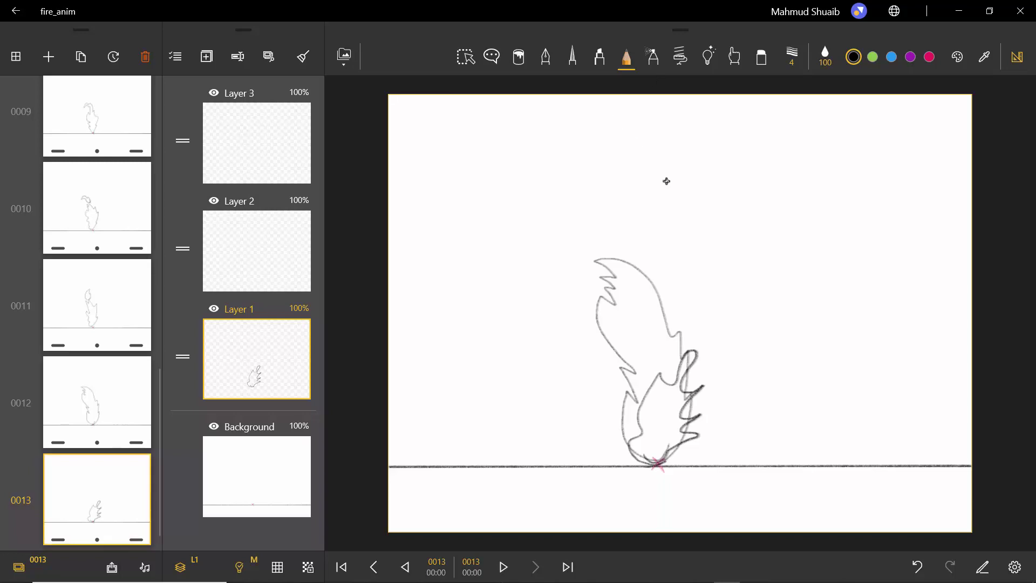
Step: Draw a detached flame piece above the short flame on frame 0013, and check the drawing without onion skin
{"action": "mouse_move", "coordinate": [662, 335]}
{"action": "left_mouse_down"}
{"action": "mouse_move", "coordinate": [668, 295]}
{"action": "mouse_move", "coordinate": [636, 260]}
{"action": "mouse_move", "coordinate": [615, 254]}
{"action": "mouse_move", "coordinate": [631, 268]}
{"action": "mouse_move", "coordinate": [621, 268]}
{"action": "mouse_move", "coordinate": [609, 310]}
{"action": "mouse_move", "coordinate": [635, 309]}
{"action": "mouse_move", "coordinate": [643, 336]}
{"action": "mouse_move", "coordinate": [665, 353]}
{"action": "mouse_move", "coordinate": [663, 331]}
{"action": "left_mouse_up"}
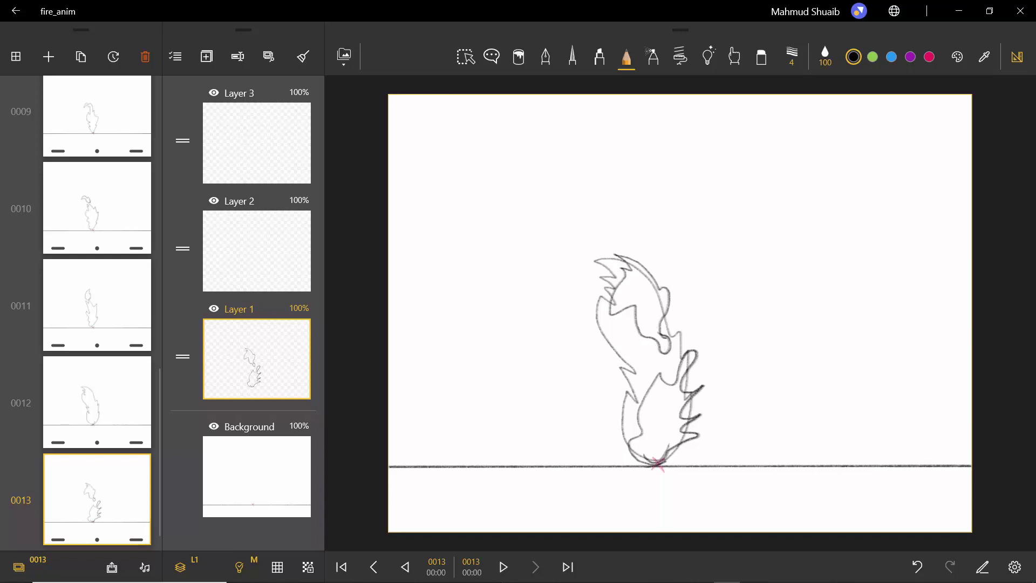
{"action": "left_click", "coordinate": [239, 568]}
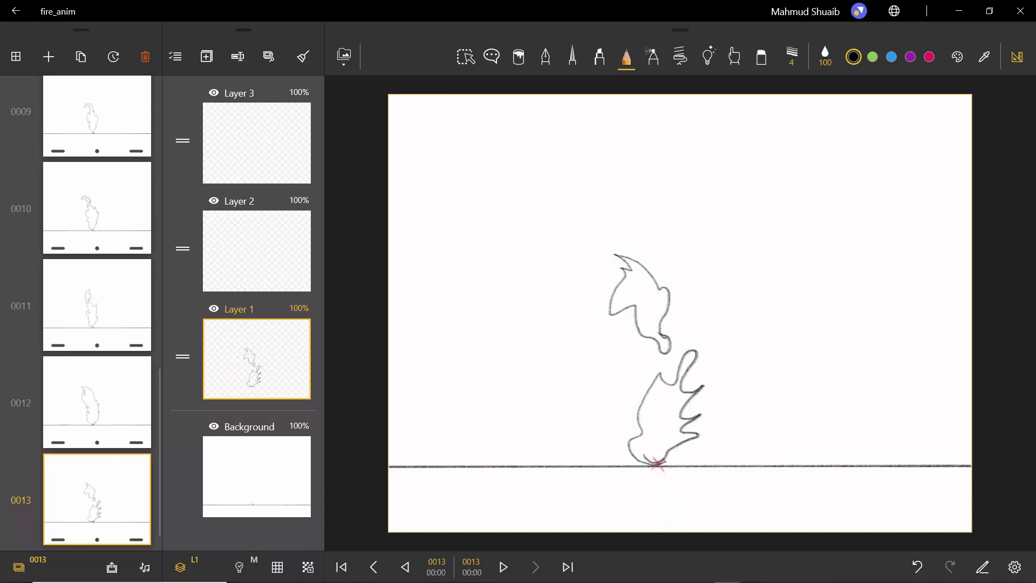
{"action": "key", "text": "o"}
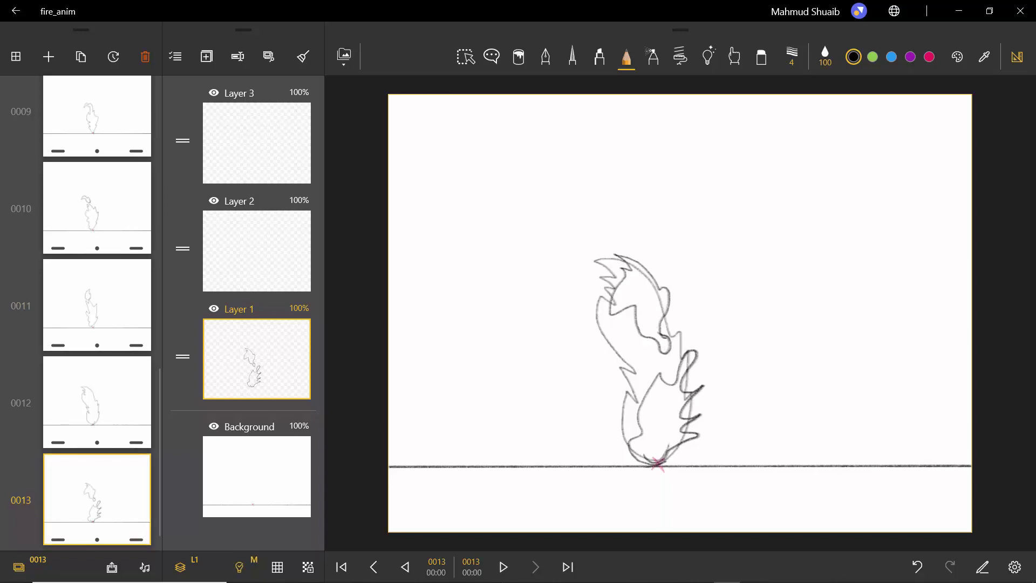
Step: Add frame 0014 and draw a slim pointed flame leaning right with a small curved wisp detached high above it
{"action": "left_click", "coordinate": [48, 57]}
{"action": "left_click", "coordinate": [456, 332]}
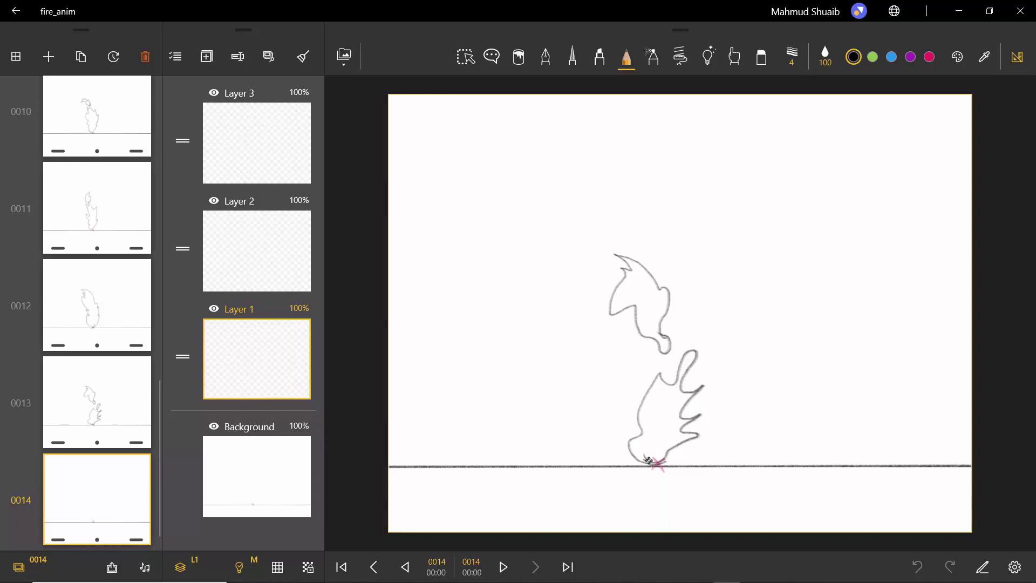
{"action": "mouse_move", "coordinate": [648, 460]}
{"action": "left_mouse_down"}
{"action": "mouse_move", "coordinate": [681, 418]}
{"action": "mouse_move", "coordinate": [689, 422]}
{"action": "mouse_move", "coordinate": [701, 343]}
{"action": "mouse_move", "coordinate": [642, 403]}
{"action": "mouse_move", "coordinate": [653, 401]}
{"action": "mouse_move", "coordinate": [629, 434]}
{"action": "mouse_move", "coordinate": [650, 463]}
{"action": "left_mouse_up"}
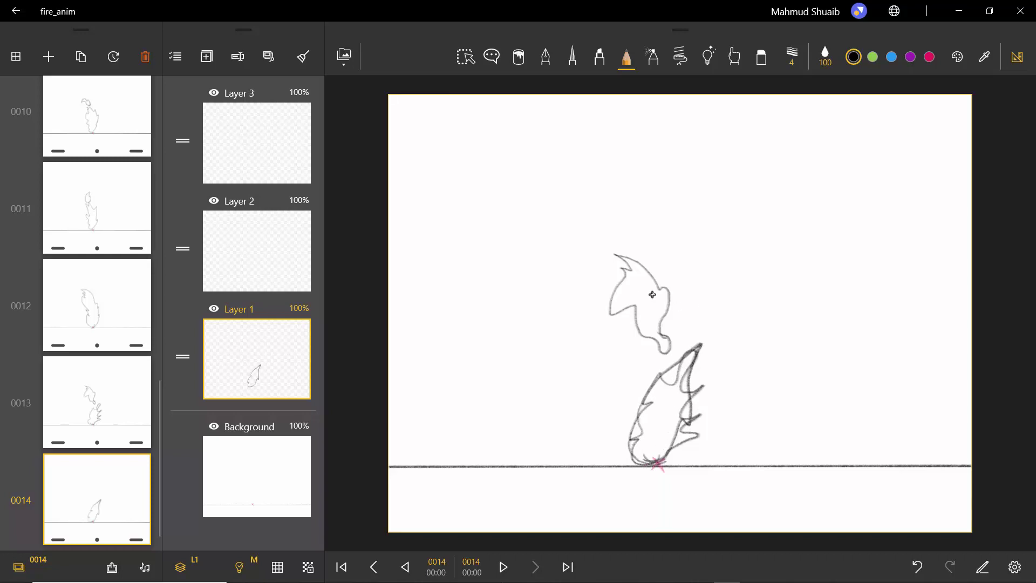
{"action": "mouse_move", "coordinate": [664, 282]}
{"action": "left_mouse_down"}
{"action": "mouse_move", "coordinate": [666, 296]}
{"action": "mouse_move", "coordinate": [665, 281]}
{"action": "left_mouse_up"}
{"action": "mouse_move", "coordinate": [663, 277]}
{"action": "left_mouse_down"}
{"action": "mouse_move", "coordinate": [657, 236]}
{"action": "mouse_move", "coordinate": [623, 248]}
{"action": "mouse_move", "coordinate": [645, 247]}
{"action": "mouse_move", "coordinate": [663, 277]}
{"action": "left_mouse_up"}
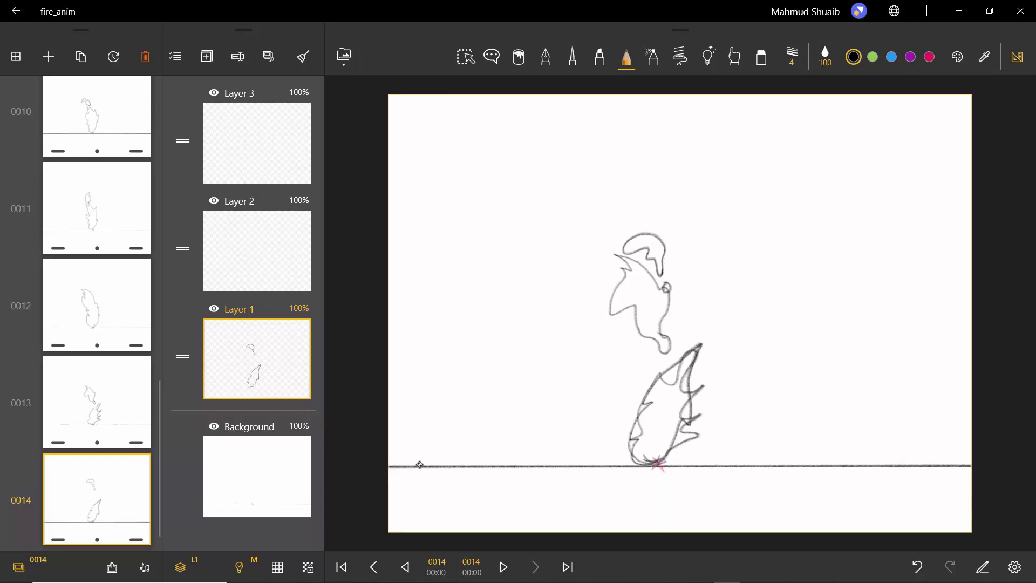
Step: Set the animation's frame rate to 12 FPS and play it back to check the motion
{"action": "key", "text": "space"}
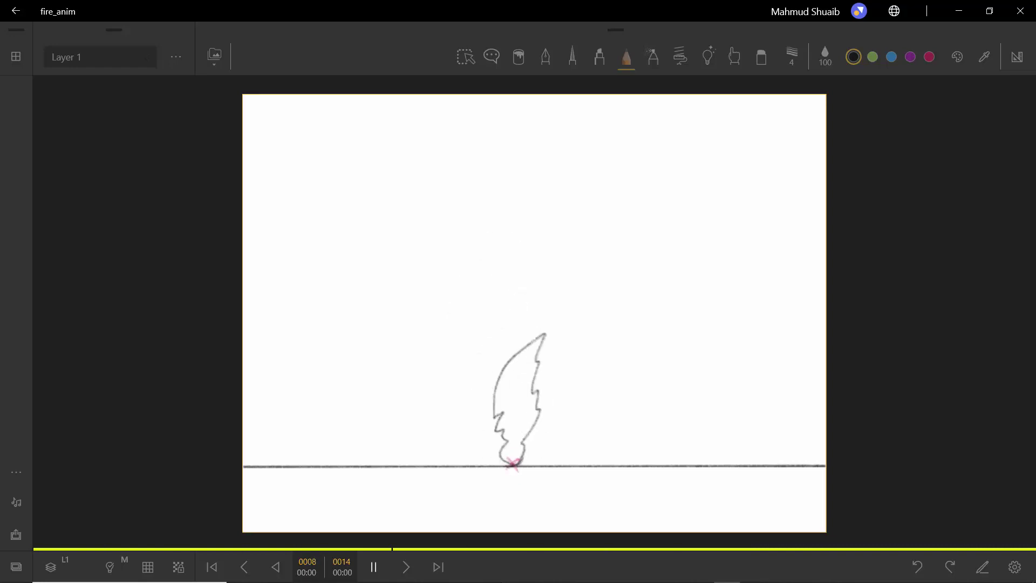
{"action": "key", "text": "space"}
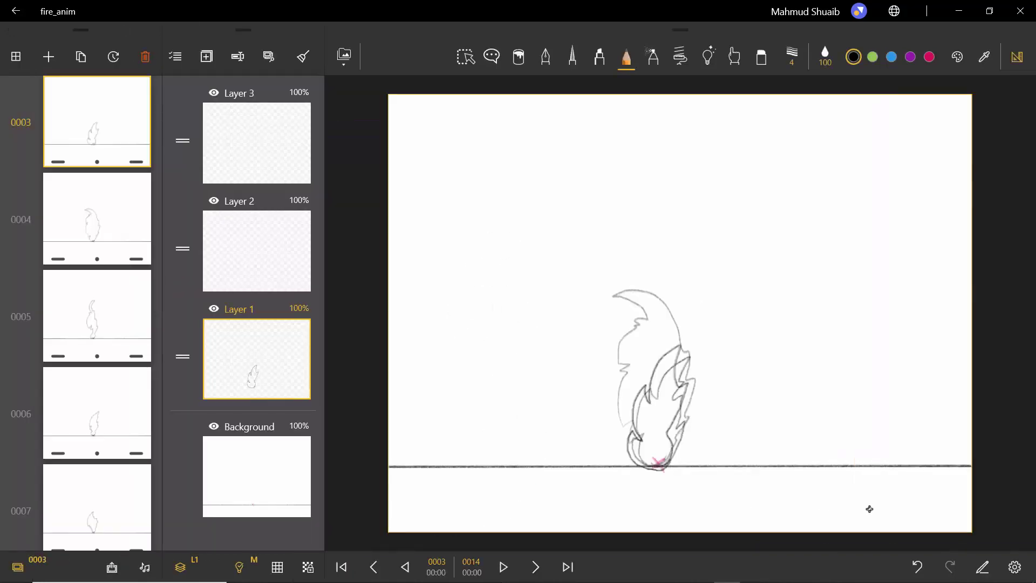
{"action": "left_click", "coordinate": [1015, 567]}
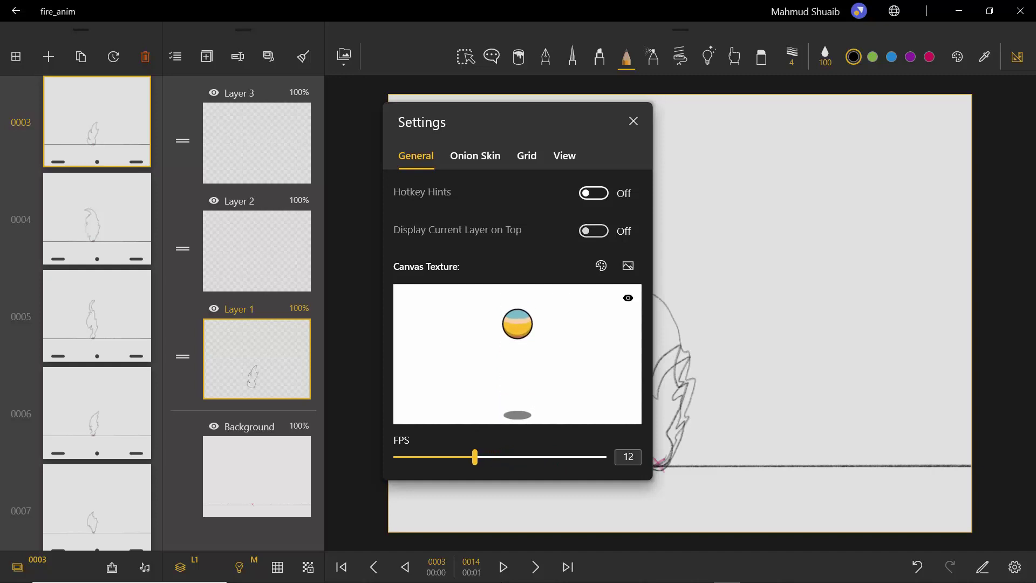
{"action": "left_click", "coordinate": [634, 122]}
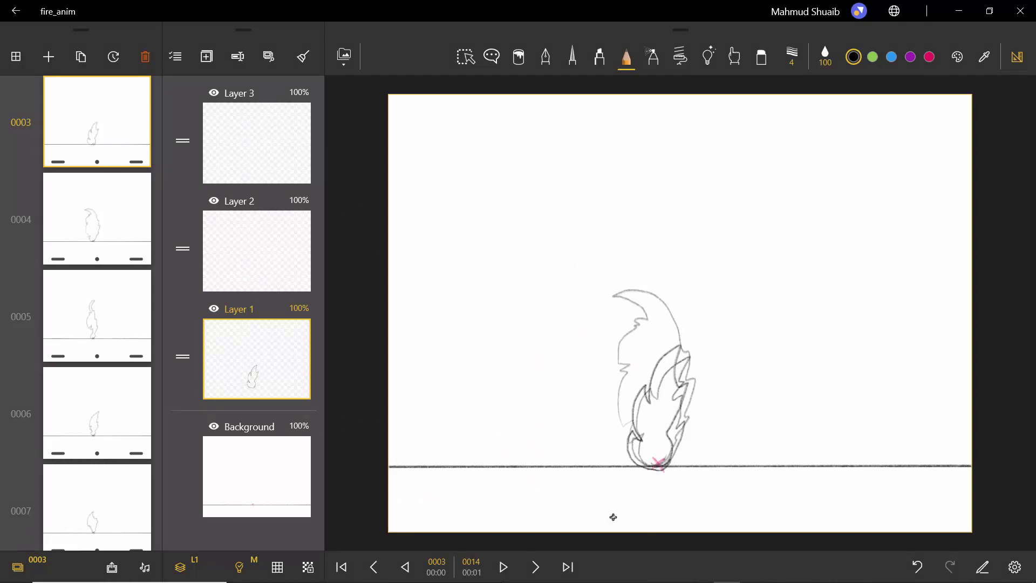
{"action": "key", "text": "space"}
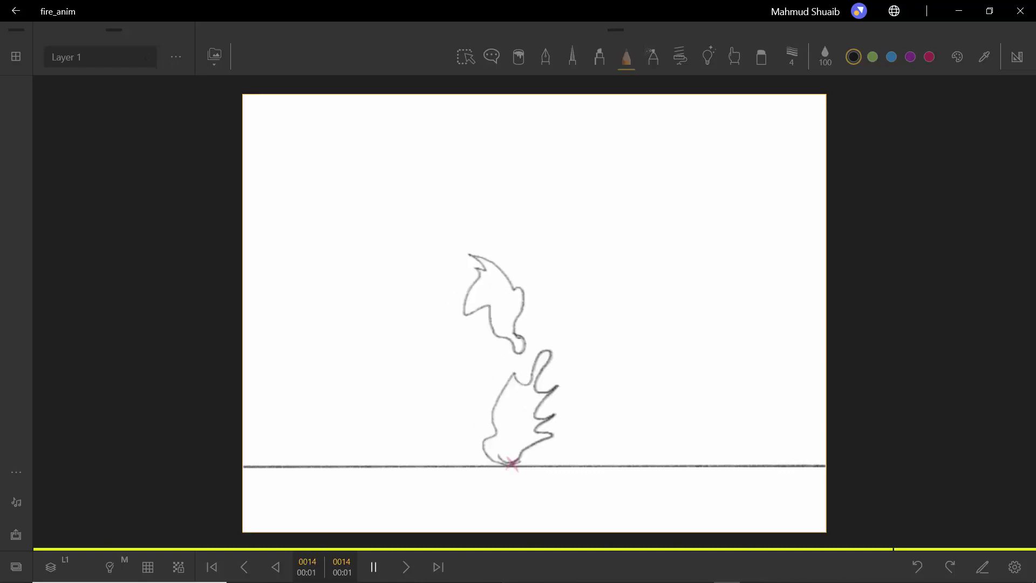
{"action": "key", "text": "space"}
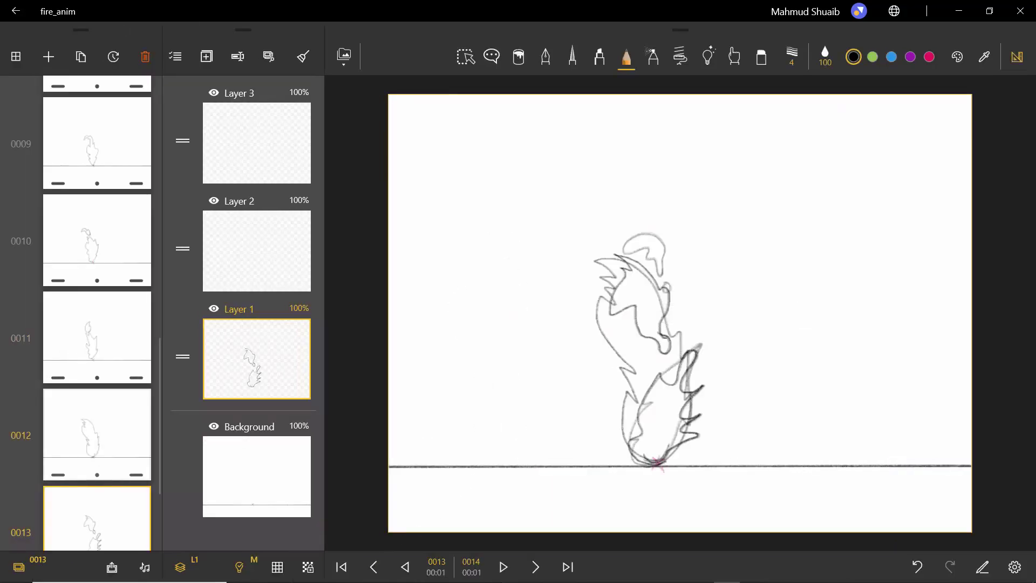
Step: On frame 0013 with onion skin off, erase the flame's right-side tongues with a size 55 eraser and pencil in two pointed tongues instead
{"action": "scroll", "coordinate": [97, 313], "scroll_direction": "down", "scroll_amount": 2}
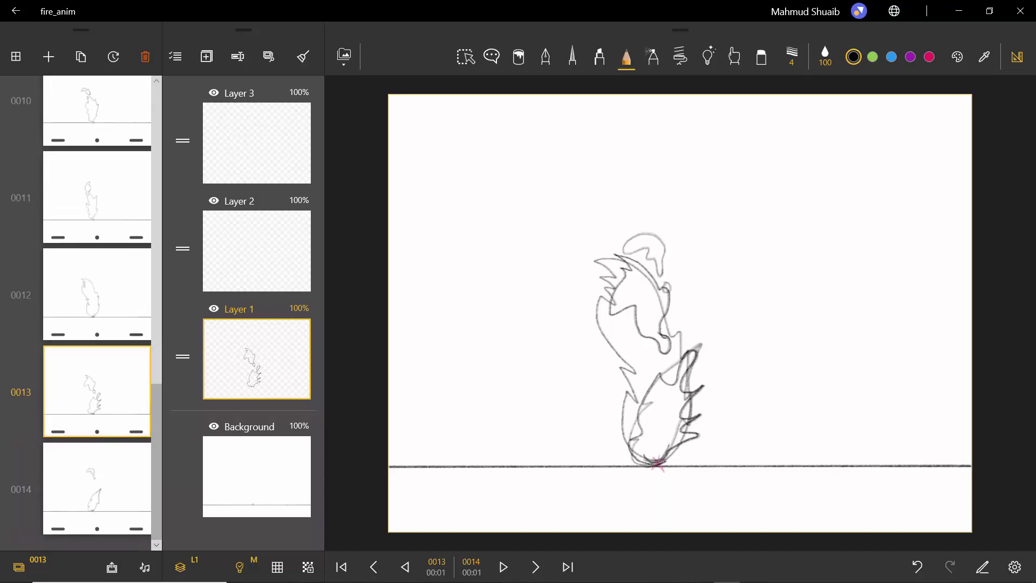
{"action": "left_click", "coordinate": [240, 567]}
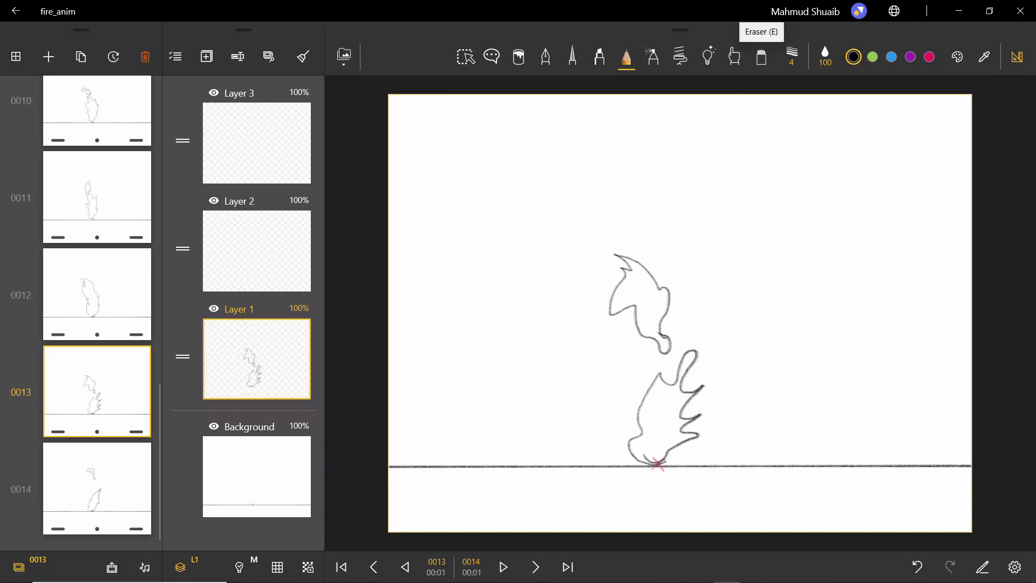
{"action": "left_click", "coordinate": [761, 56]}
{"action": "left_click", "coordinate": [761, 56]}
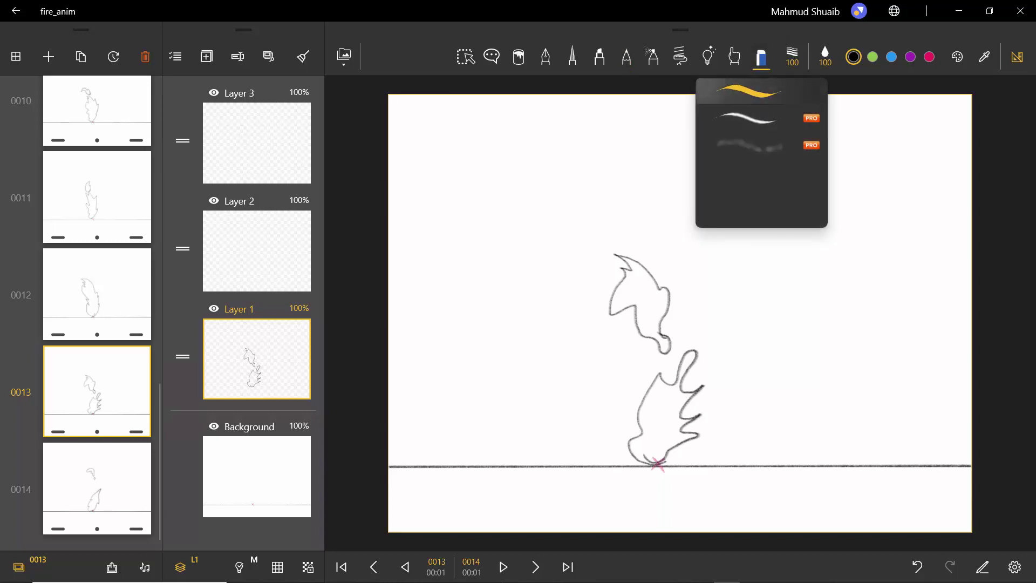
{"action": "left_click", "coordinate": [738, 314]}
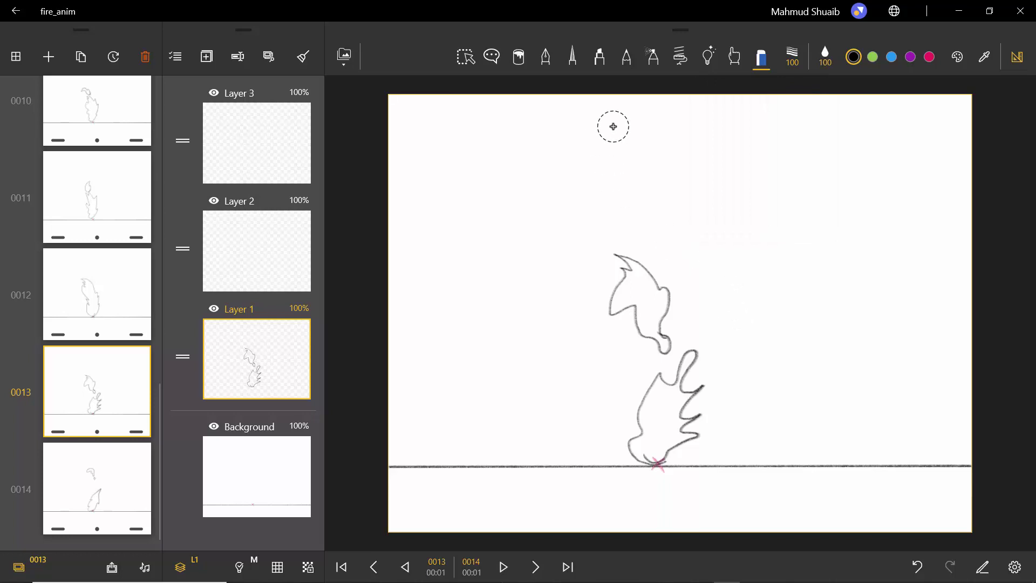
{"action": "left_click", "coordinate": [792, 54]}
{"action": "left_click_drag", "start_coordinate": [831, 110], "coordinate": [781, 110]}
{"action": "left_click", "coordinate": [758, 257]}
{"action": "mouse_move", "coordinate": [702, 387]}
{"action": "left_mouse_down"}
{"action": "mouse_move", "coordinate": [678, 416]}
{"action": "mouse_move", "coordinate": [703, 380]}
{"action": "mouse_move", "coordinate": [678, 411]}
{"action": "mouse_move", "coordinate": [689, 414]}
{"action": "mouse_move", "coordinate": [684, 434]}
{"action": "mouse_move", "coordinate": [704, 419]}
{"action": "left_mouse_up"}
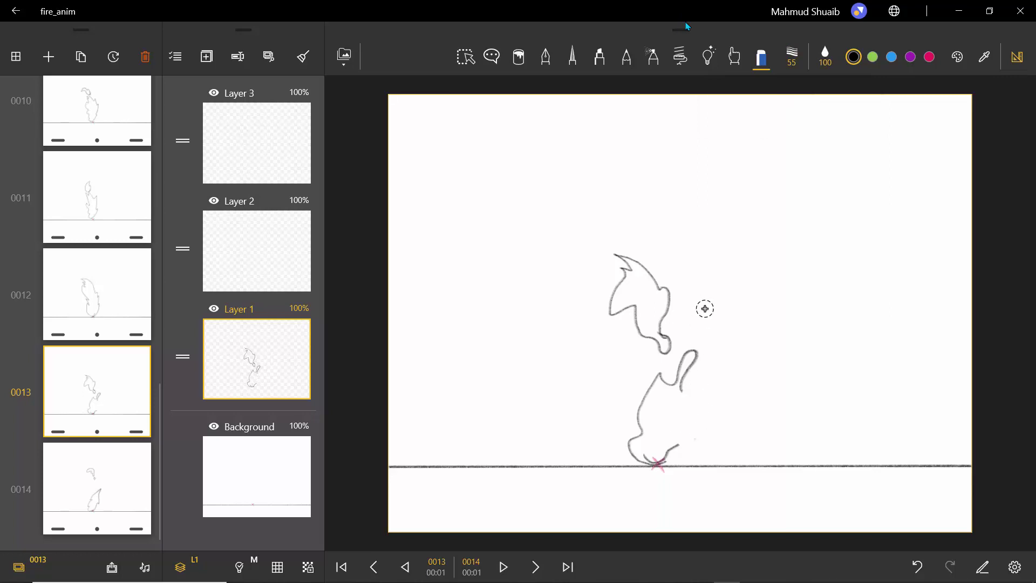
{"action": "key", "text": "p"}
{"action": "mouse_move", "coordinate": [677, 447]}
{"action": "left_mouse_down"}
{"action": "mouse_move", "coordinate": [705, 416]}
{"action": "mouse_move", "coordinate": [701, 401]}
{"action": "left_mouse_up"}
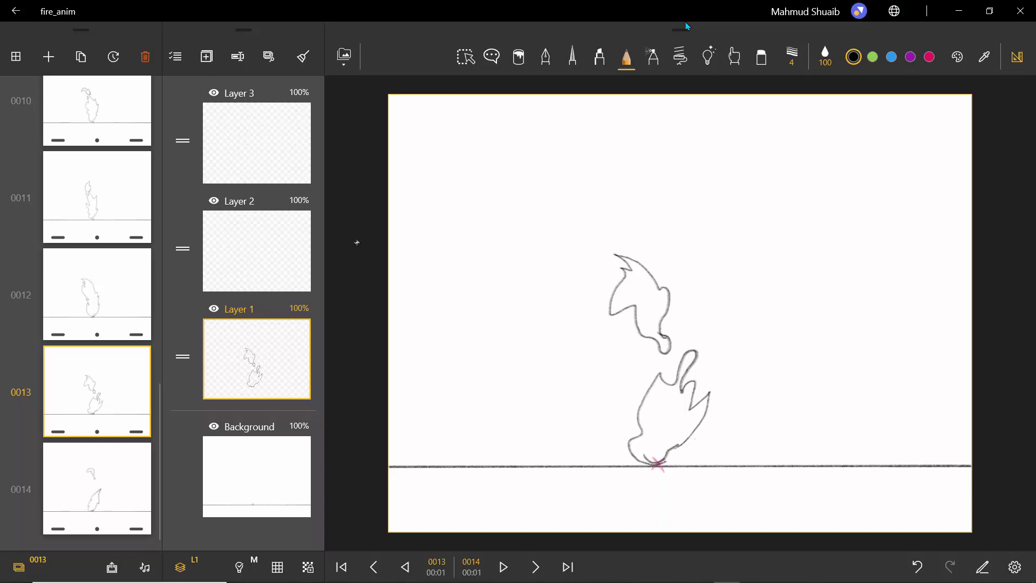
Step: Switch to Layer 2 with the solid Pen brush, make a test stroke on the canvas and undo it
{"action": "left_click", "coordinate": [256, 251]}
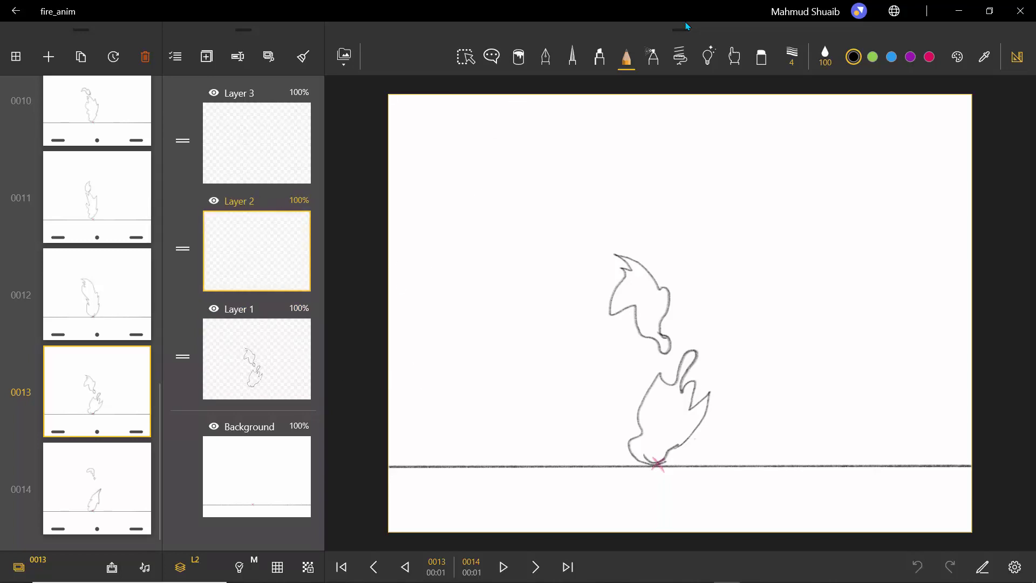
{"action": "left_click", "coordinate": [546, 57]}
{"action": "left_click", "coordinate": [546, 57]}
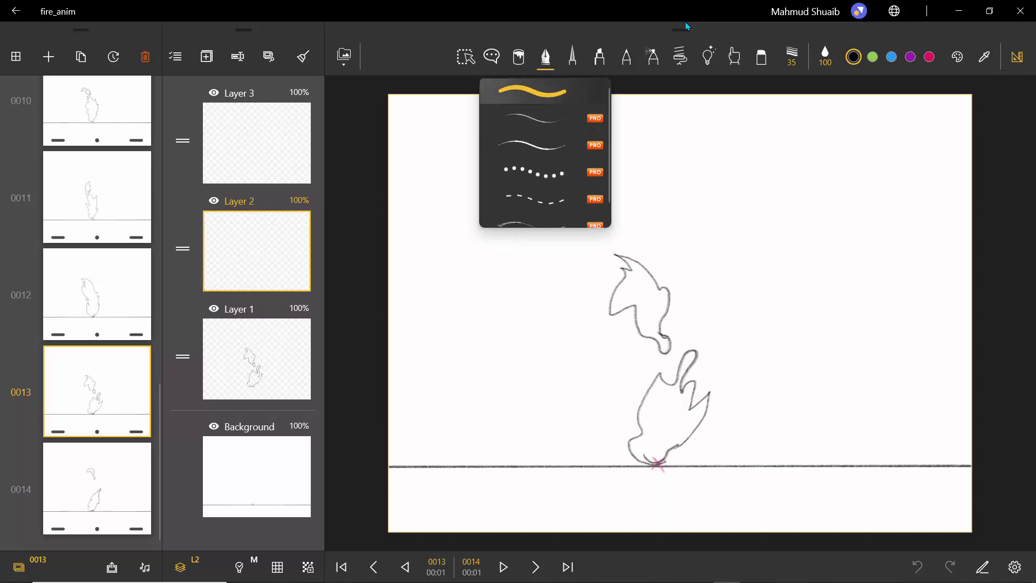
{"action": "left_click", "coordinate": [486, 164]}
{"action": "mouse_move", "coordinate": [551, 241]}
{"action": "left_mouse_down"}
{"action": "mouse_move", "coordinate": [551, 219]}
{"action": "mouse_move", "coordinate": [494, 174]}
{"action": "mouse_move", "coordinate": [455, 208]}
{"action": "left_mouse_up"}
{"action": "key", "text": "ctrl+z"}
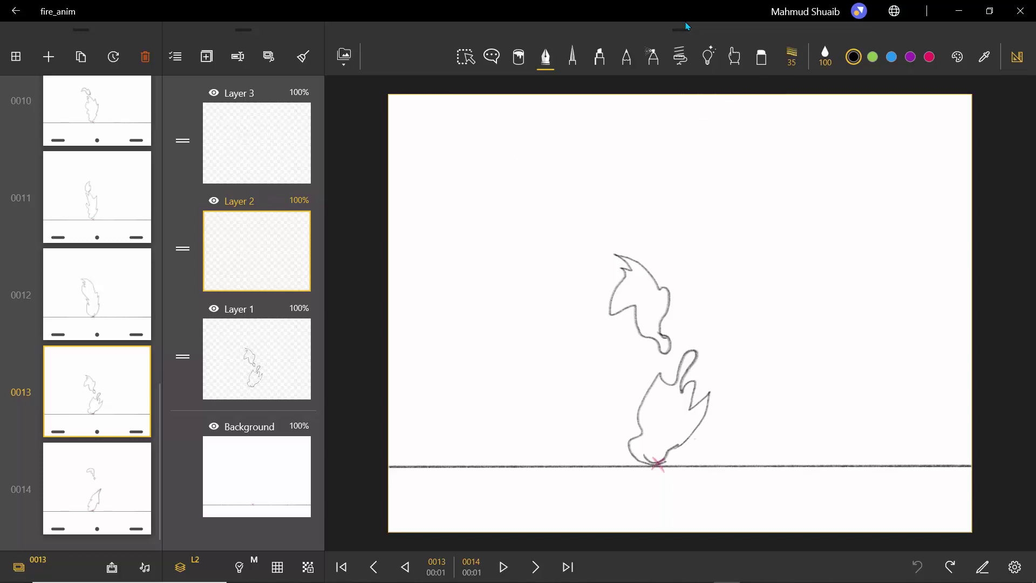
Step: Try a size 6 pen by outlining a small flame shape above the existing drawing, and undo it
{"action": "left_click", "coordinate": [791, 57]}
{"action": "left_click_drag", "start_coordinate": [757, 110], "coordinate": [716, 110]}
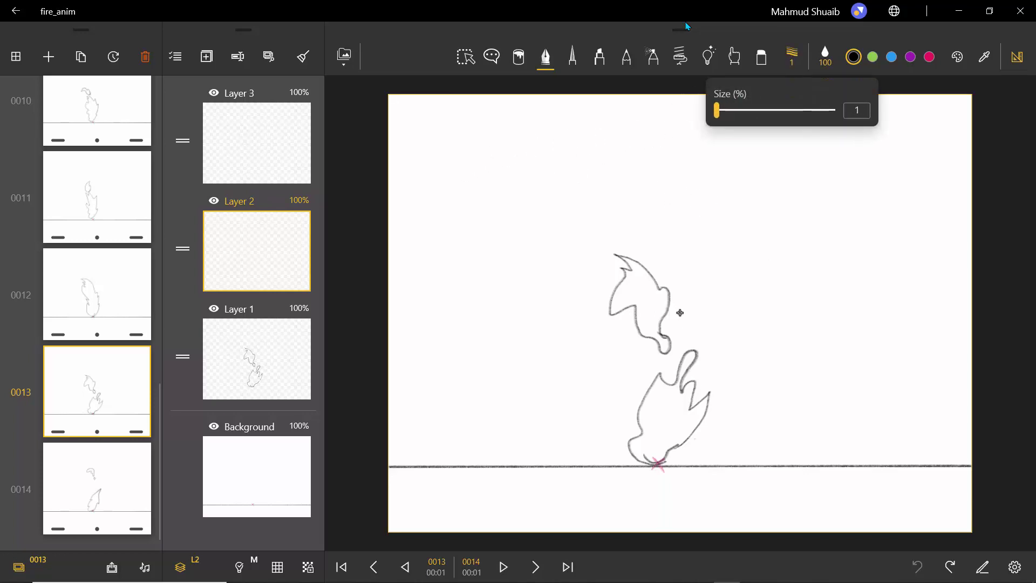
{"action": "key", "text": "bracketright"}
{"action": "key", "text": "bracketright"}
{"action": "key", "text": "bracketright"}
{"action": "key", "text": "bracketright"}
{"action": "key", "text": "bracketright"}
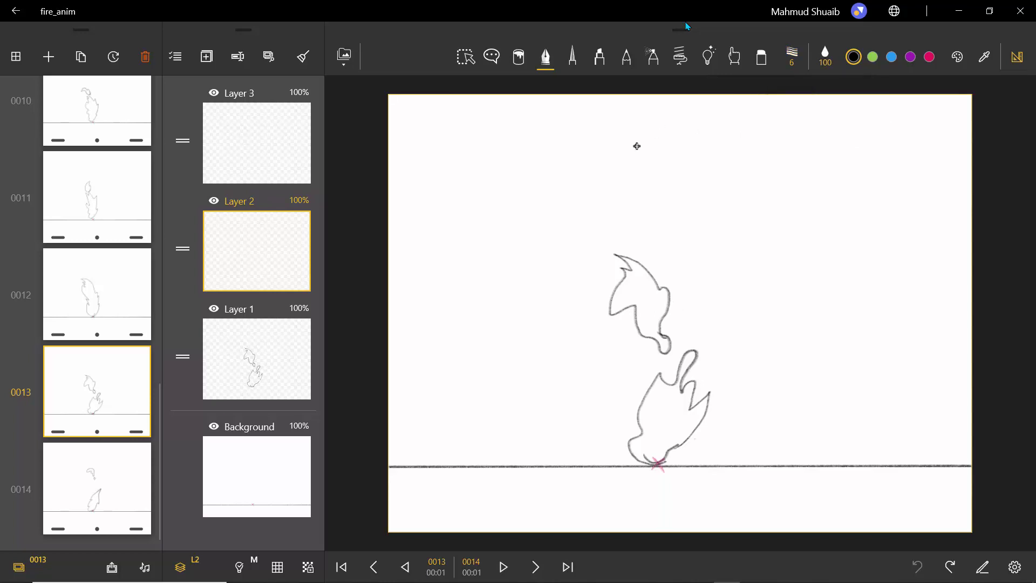
{"action": "mouse_move", "coordinate": [640, 180]}
{"action": "left_mouse_down"}
{"action": "mouse_move", "coordinate": [588, 134]}
{"action": "mouse_move", "coordinate": [601, 178]}
{"action": "mouse_move", "coordinate": [627, 189]}
{"action": "mouse_move", "coordinate": [641, 168]}
{"action": "left_mouse_up"}
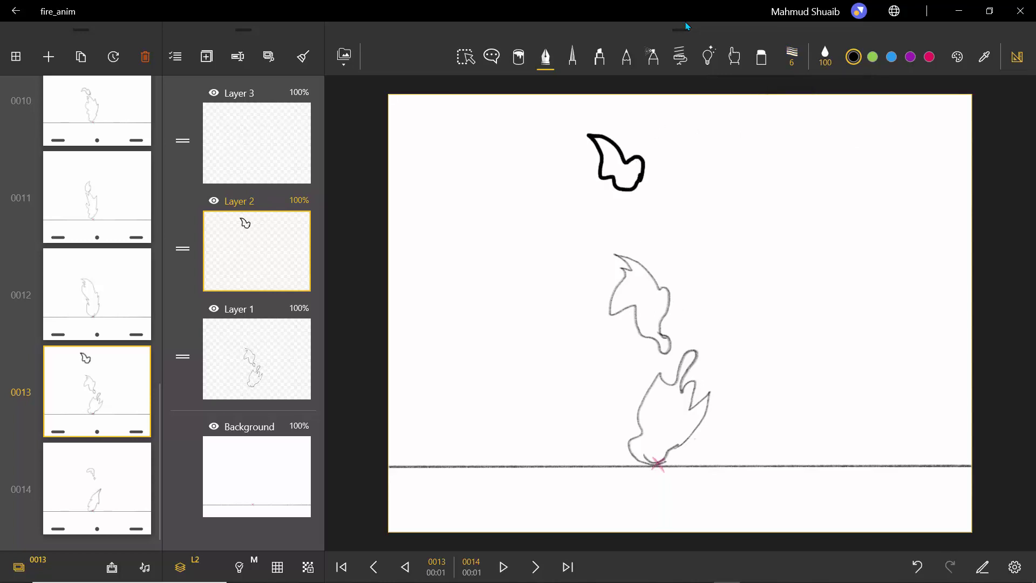
{"action": "key", "text": "ctrl+z"}
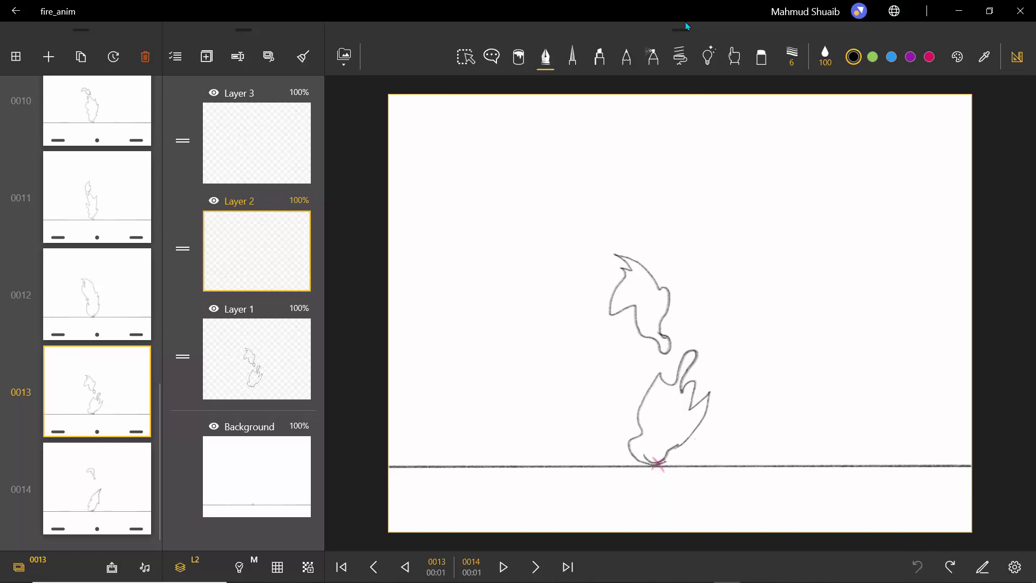
Step: Set the pen size to 3
{"action": "left_click", "coordinate": [792, 54]}
{"action": "left_click_drag", "start_coordinate": [723, 110], "coordinate": [719, 110]}
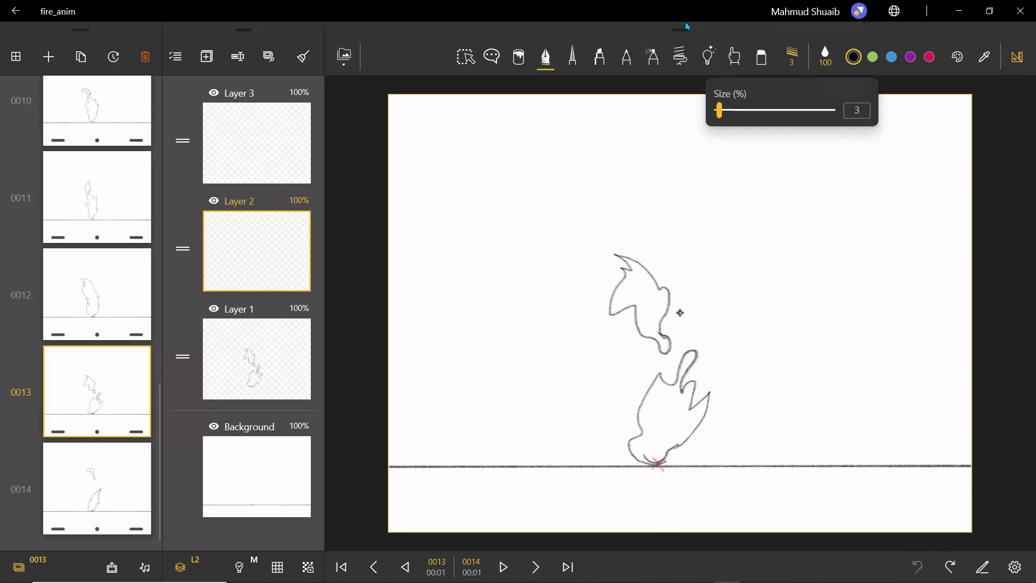
{"action": "left_click", "coordinate": [634, 124]}
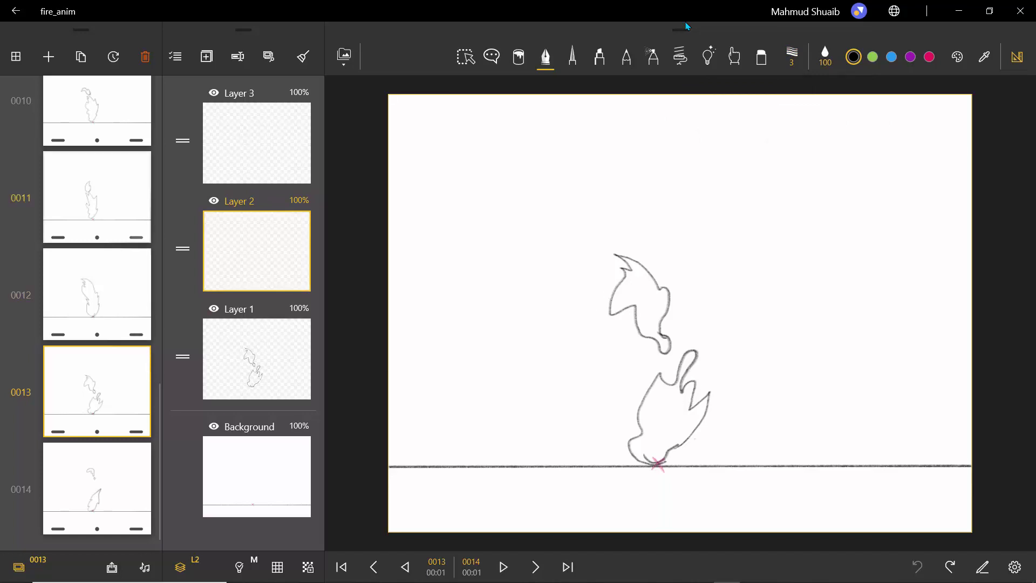
Step: Go to frame 0001 and trace the pencil flame with a clean black pen outline on Layer 2
{"action": "left_click_drag", "start_coordinate": [157, 462], "coordinate": [157, 162]}
{"action": "left_click", "coordinate": [97, 132]}
{"action": "key", "text": "Home"}
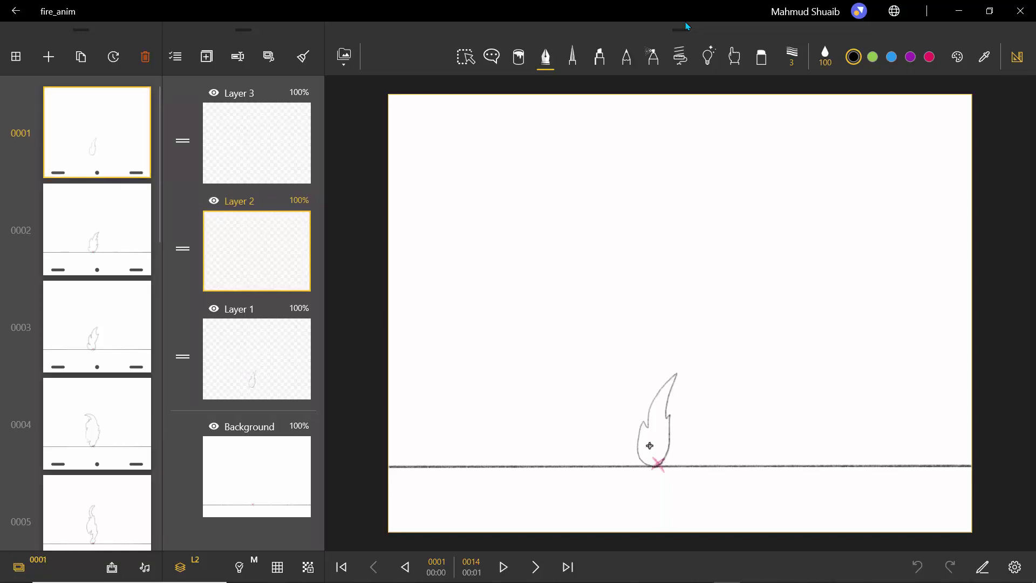
{"action": "scroll", "coordinate": [635, 412], "scroll_direction": "up", "scroll_amount": 3}
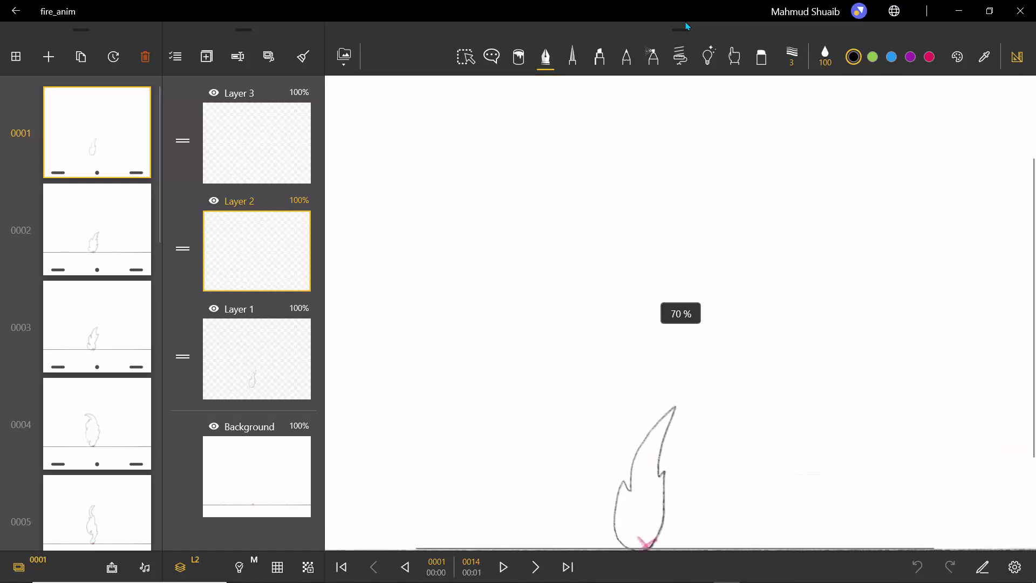
{"action": "scroll", "coordinate": [681, 313], "scroll_direction": "down", "scroll_amount": 3}
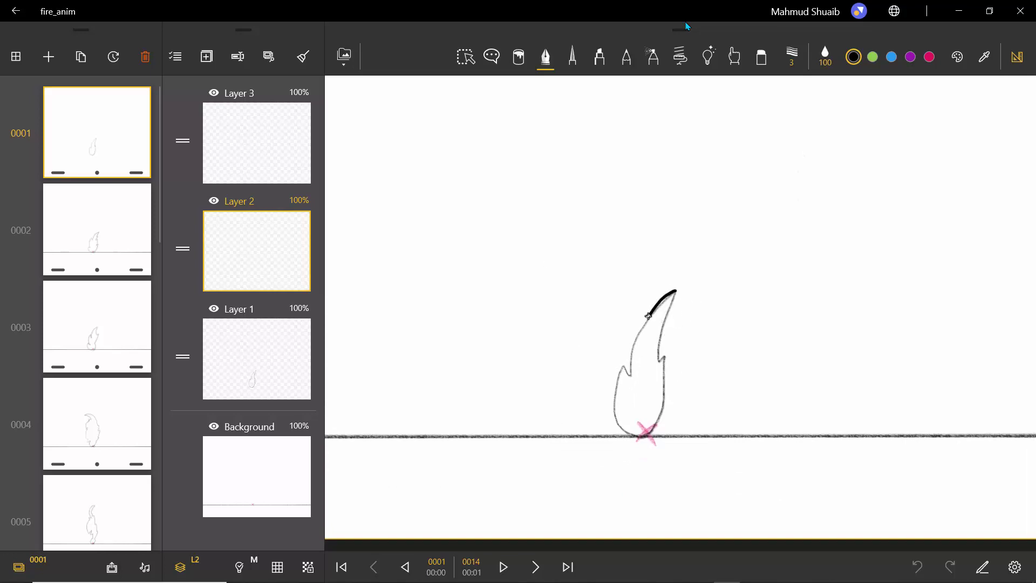
{"action": "mouse_move", "coordinate": [649, 315]}
{"action": "left_mouse_down"}
{"action": "mouse_move", "coordinate": [633, 375]}
{"action": "mouse_move", "coordinate": [624, 361]}
{"action": "mouse_move", "coordinate": [612, 390]}
{"action": "left_mouse_up"}
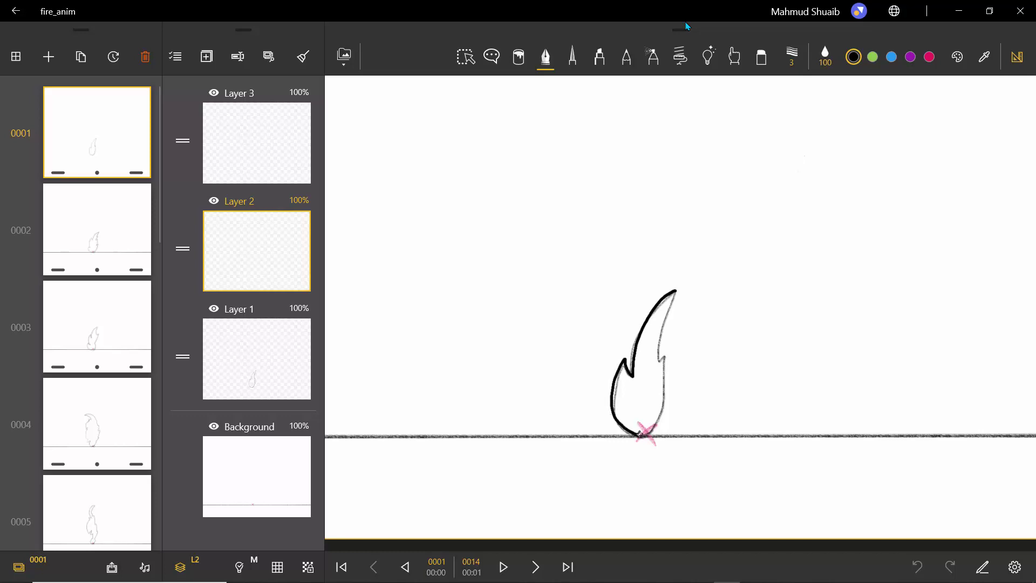
{"action": "left_click_drag", "start_coordinate": [655, 426], "coordinate": [679, 289]}
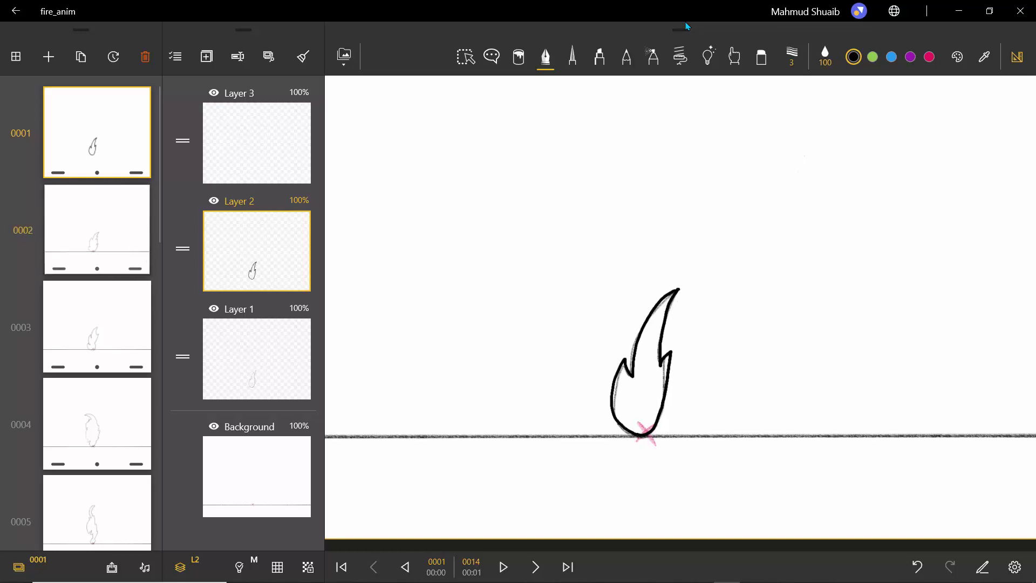
Step: Trace the pencil flames on frames 0002 and 0003 with closed black pen outlines on Layer 2
{"action": "left_click", "coordinate": [97, 229]}
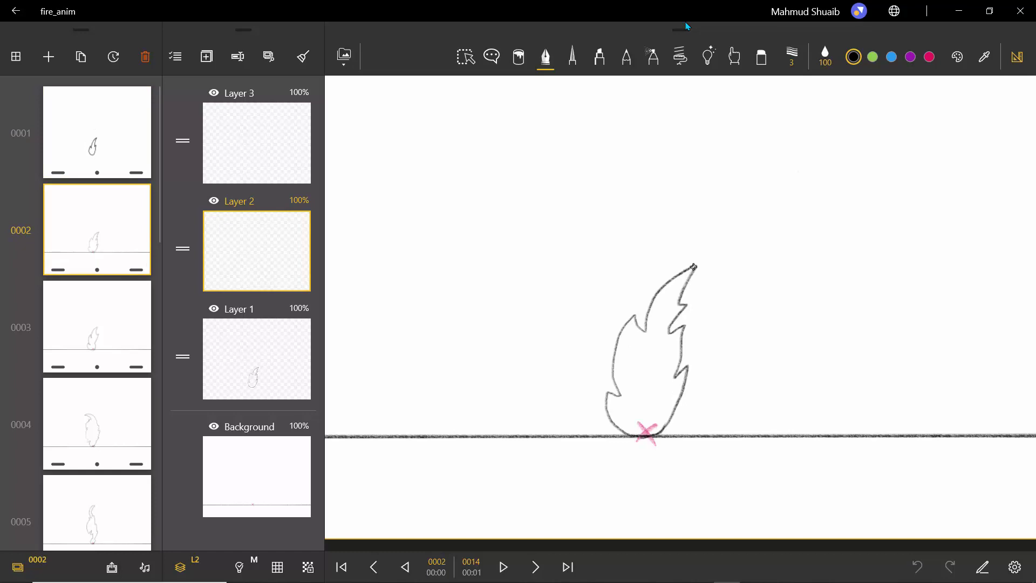
{"action": "mouse_move", "coordinate": [670, 279]}
{"action": "left_mouse_down"}
{"action": "mouse_move", "coordinate": [646, 334]}
{"action": "mouse_move", "coordinate": [637, 313]}
{"action": "mouse_move", "coordinate": [614, 350]}
{"action": "mouse_move", "coordinate": [621, 396]}
{"action": "mouse_move", "coordinate": [604, 392]}
{"action": "mouse_move", "coordinate": [606, 407]}
{"action": "mouse_move", "coordinate": [628, 433]}
{"action": "mouse_move", "coordinate": [657, 435]}
{"action": "mouse_move", "coordinate": [685, 381]}
{"action": "mouse_move", "coordinate": [686, 365]}
{"action": "mouse_move", "coordinate": [677, 374]}
{"action": "mouse_move", "coordinate": [688, 323]}
{"action": "mouse_move", "coordinate": [670, 334]}
{"action": "mouse_move", "coordinate": [689, 304]}
{"action": "mouse_move", "coordinate": [680, 302]}
{"action": "mouse_move", "coordinate": [691, 270]}
{"action": "left_mouse_up"}
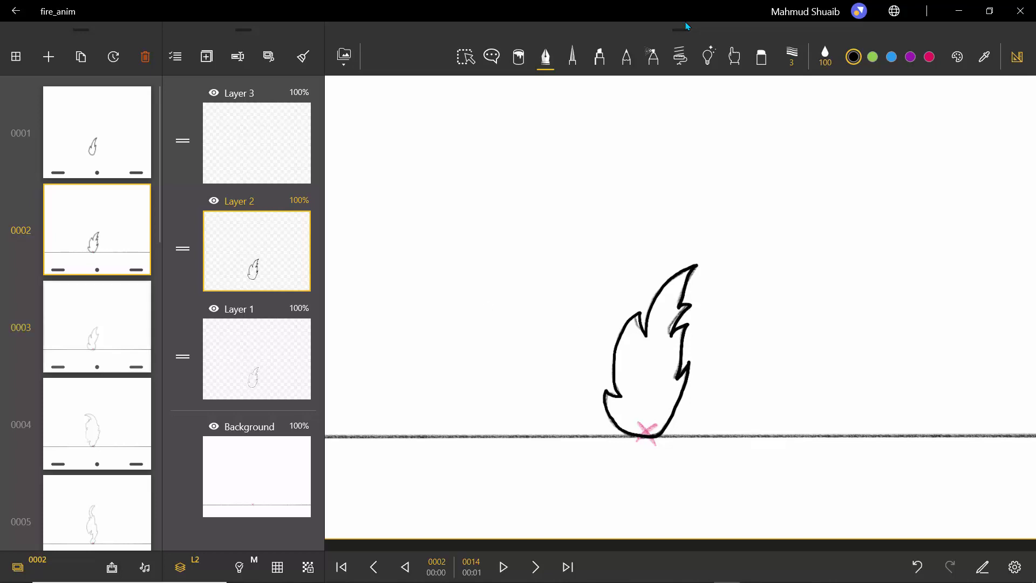
{"action": "left_click", "coordinate": [89, 330]}
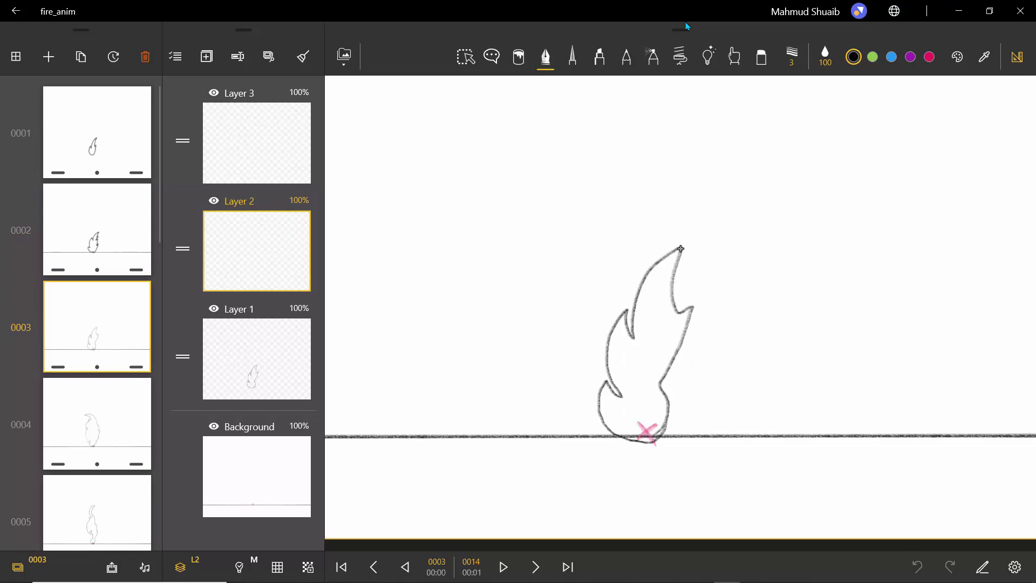
{"action": "mouse_move", "coordinate": [681, 249]}
{"action": "left_mouse_down"}
{"action": "mouse_move", "coordinate": [674, 303]}
{"action": "mouse_move", "coordinate": [691, 309]}
{"action": "mouse_move", "coordinate": [659, 383]}
{"action": "mouse_move", "coordinate": [668, 409]}
{"action": "mouse_move", "coordinate": [654, 430]}
{"action": "mouse_move", "coordinate": [611, 429]}
{"action": "mouse_move", "coordinate": [594, 395]}
{"action": "mouse_move", "coordinate": [599, 382]}
{"action": "mouse_move", "coordinate": [620, 400]}
{"action": "mouse_move", "coordinate": [609, 356]}
{"action": "mouse_move", "coordinate": [618, 318]}
{"action": "mouse_move", "coordinate": [633, 337]}
{"action": "mouse_move", "coordinate": [635, 307]}
{"action": "mouse_move", "coordinate": [666, 255]}
{"action": "mouse_move", "coordinate": [629, 339]}
{"action": "left_mouse_up"}
{"action": "right_click", "coordinate": [681, 250]}
{"action": "left_click", "coordinate": [681, 252]}
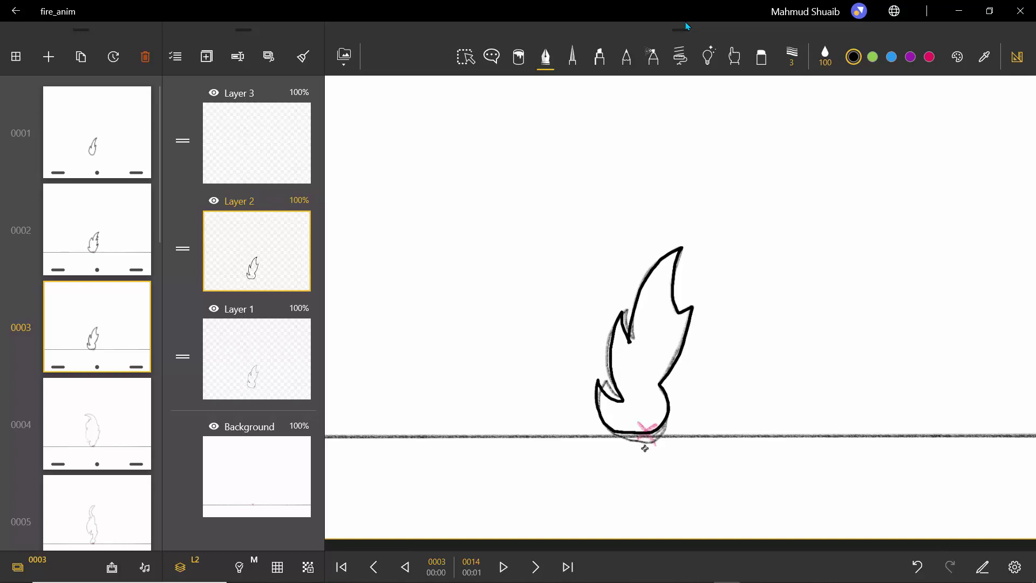
Step: Ink the tall, left-curling flame on frame 0004 with a closed black pen outline on Layer 2, following its jagged sides
{"action": "left_click", "coordinate": [96, 423]}
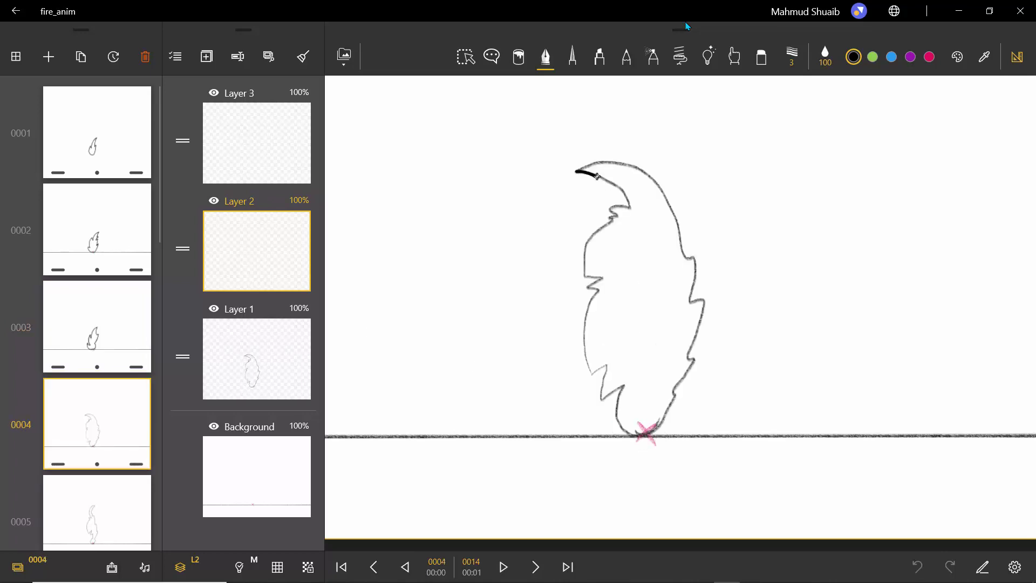
{"action": "mouse_move", "coordinate": [597, 177]}
{"action": "left_mouse_down"}
{"action": "mouse_move", "coordinate": [627, 207]}
{"action": "mouse_move", "coordinate": [606, 206]}
{"action": "mouse_move", "coordinate": [616, 214]}
{"action": "mouse_move", "coordinate": [590, 232]}
{"action": "mouse_move", "coordinate": [581, 256]}
{"action": "mouse_move", "coordinate": [585, 281]}
{"action": "mouse_move", "coordinate": [601, 276]}
{"action": "mouse_move", "coordinate": [587, 284]}
{"action": "mouse_move", "coordinate": [595, 290]}
{"action": "mouse_move", "coordinate": [583, 322]}
{"action": "mouse_move", "coordinate": [586, 372]}
{"action": "mouse_move", "coordinate": [602, 364]}
{"action": "mouse_move", "coordinate": [599, 397]}
{"action": "mouse_move", "coordinate": [618, 386]}
{"action": "mouse_move", "coordinate": [615, 412]}
{"action": "mouse_move", "coordinate": [640, 431]}
{"action": "mouse_move", "coordinate": [680, 393]}
{"action": "mouse_move", "coordinate": [703, 295]}
{"action": "mouse_move", "coordinate": [692, 294]}
{"action": "mouse_move", "coordinate": [694, 257]}
{"action": "mouse_move", "coordinate": [659, 195]}
{"action": "mouse_move", "coordinate": [640, 176]}
{"action": "mouse_move", "coordinate": [572, 172]}
{"action": "left_mouse_up"}
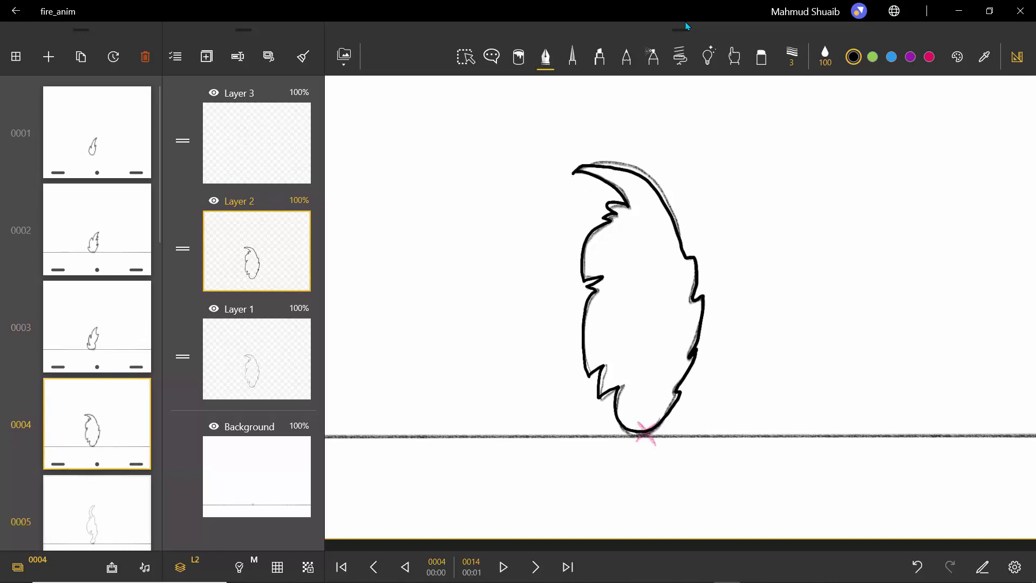
Step: Ink the narrow, right-curling flame on frame 0005 with a closed black pen outline on Layer 2 and play back the animation
{"action": "left_click", "coordinate": [97, 510]}
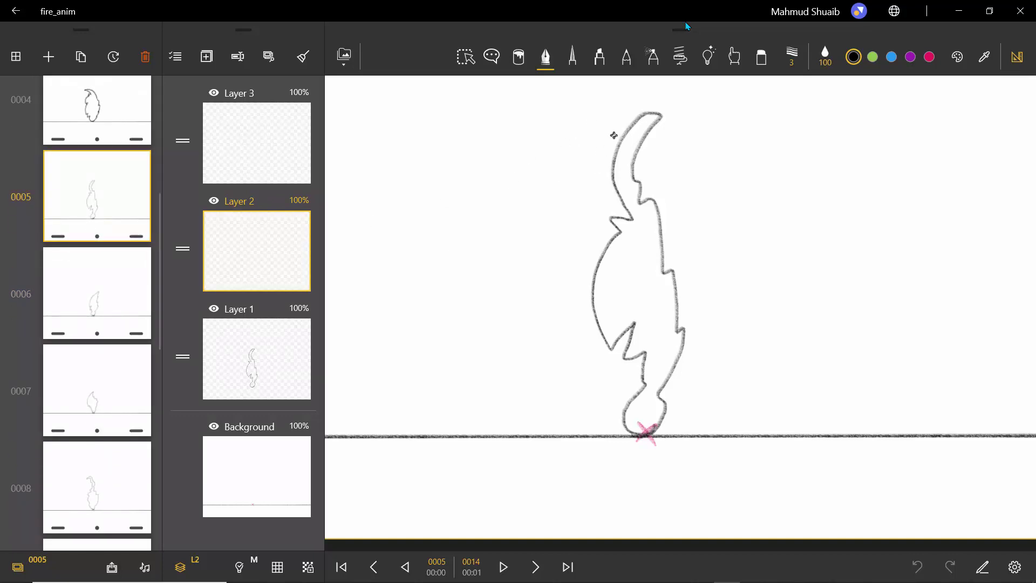
{"action": "mouse_move", "coordinate": [661, 116]}
{"action": "left_mouse_down"}
{"action": "mouse_move", "coordinate": [630, 123]}
{"action": "mouse_move", "coordinate": [618, 143]}
{"action": "mouse_move", "coordinate": [615, 185]}
{"action": "mouse_move", "coordinate": [634, 221]}
{"action": "mouse_move", "coordinate": [609, 217]}
{"action": "mouse_move", "coordinate": [617, 230]}
{"action": "mouse_move", "coordinate": [593, 288]}
{"action": "mouse_move", "coordinate": [608, 348]}
{"action": "mouse_move", "coordinate": [632, 328]}
{"action": "mouse_move", "coordinate": [618, 358]}
{"action": "mouse_move", "coordinate": [632, 353]}
{"action": "mouse_move", "coordinate": [648, 383]}
{"action": "mouse_move", "coordinate": [628, 401]}
{"action": "mouse_move", "coordinate": [626, 423]}
{"action": "mouse_move", "coordinate": [641, 431]}
{"action": "mouse_move", "coordinate": [661, 414]}
{"action": "mouse_move", "coordinate": [684, 331]}
{"action": "mouse_move", "coordinate": [652, 204]}
{"action": "mouse_move", "coordinate": [627, 170]}
{"action": "mouse_move", "coordinate": [666, 117]}
{"action": "left_mouse_up"}
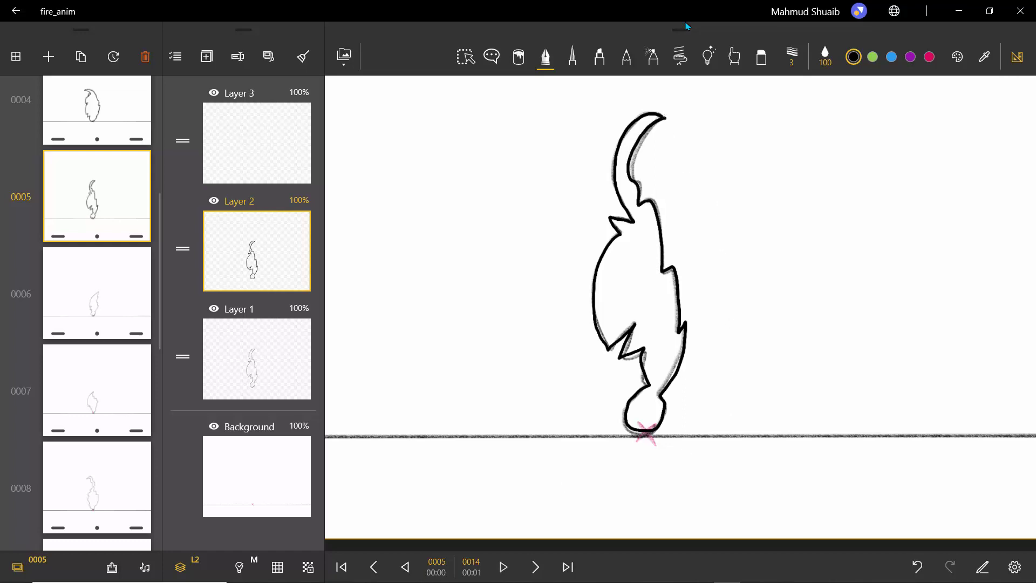
{"action": "key", "text": "space"}
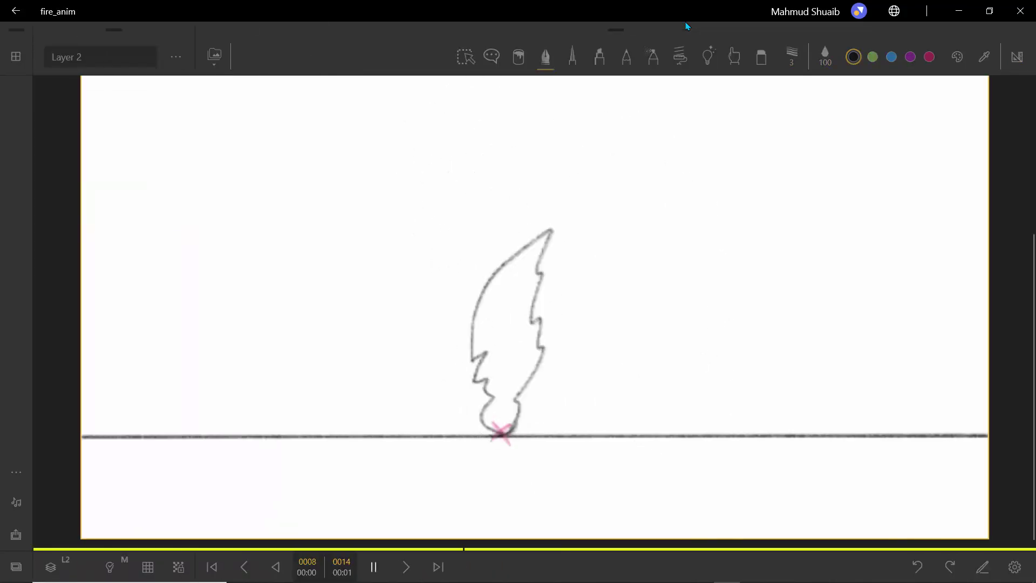
{"action": "mouse_move", "coordinate": [534, 580]}
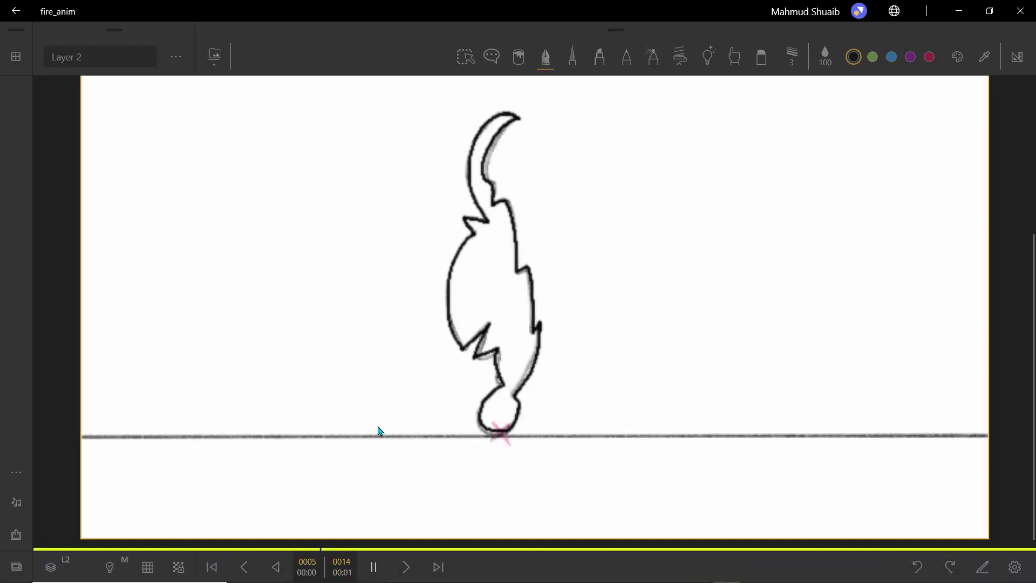
{"action": "key", "text": "space"}
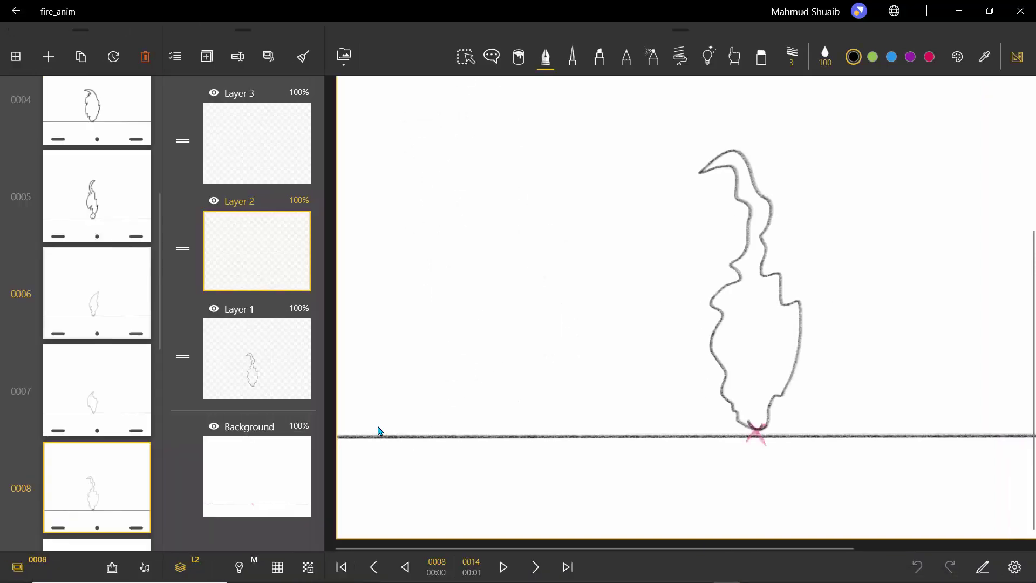
Step: Go to frame 0006 and trace its pointed, right-leaning pencil flame with a closed black pen outline on Layer 2
{"action": "left_click", "coordinate": [126, 289]}
{"action": "left_click", "coordinate": [125, 199]}
{"action": "key", "text": "Right"}
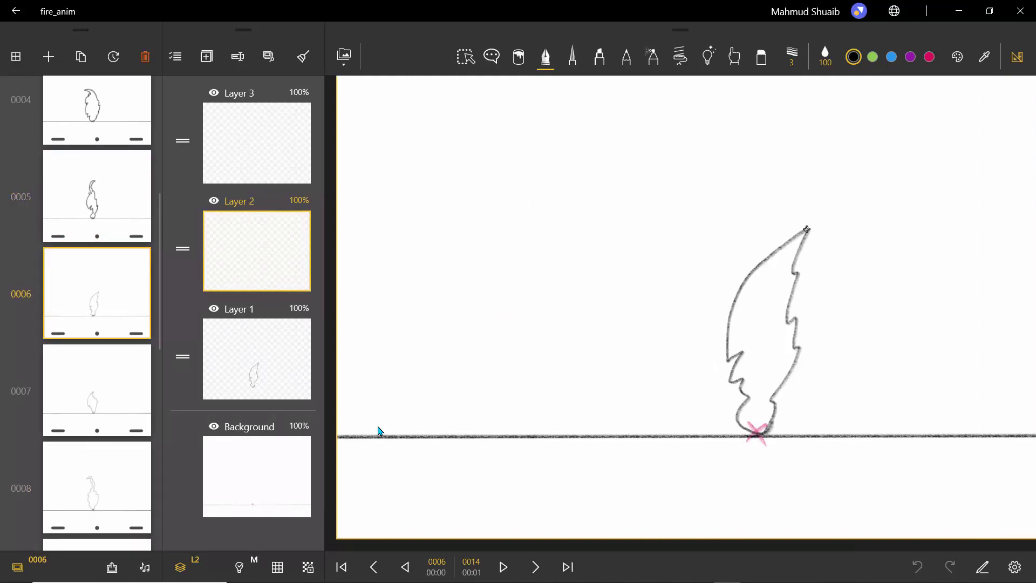
{"action": "mouse_move", "coordinate": [807, 229]}
{"action": "left_mouse_down"}
{"action": "mouse_move", "coordinate": [740, 291]}
{"action": "mouse_move", "coordinate": [724, 333]}
{"action": "mouse_move", "coordinate": [721, 363]}
{"action": "mouse_move", "coordinate": [741, 348]}
{"action": "mouse_move", "coordinate": [742, 377]}
{"action": "left_mouse_up"}
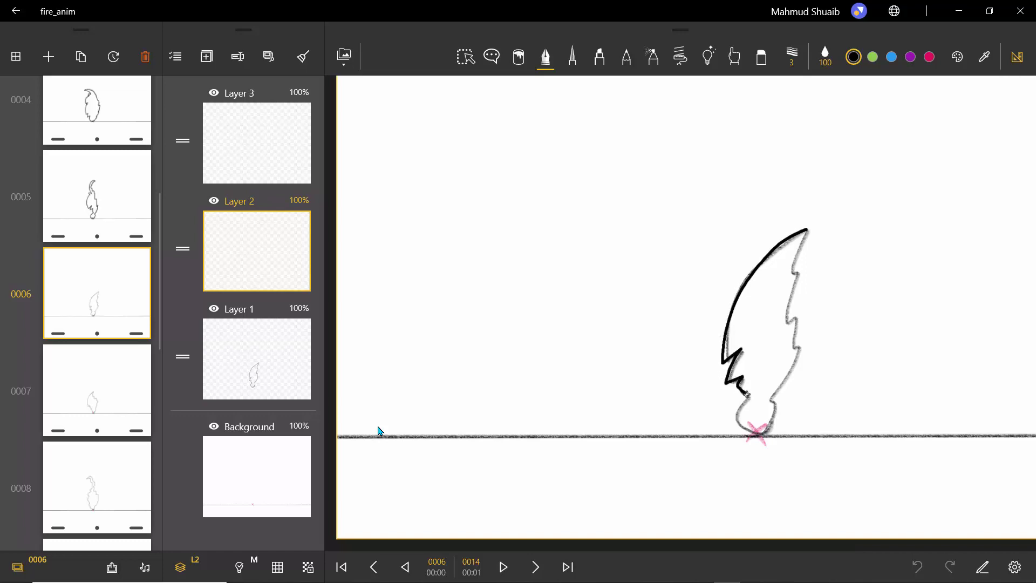
{"action": "mouse_move", "coordinate": [741, 419]}
{"action": "left_mouse_down"}
{"action": "mouse_move", "coordinate": [769, 423]}
{"action": "mouse_move", "coordinate": [800, 357]}
{"action": "mouse_move", "coordinate": [795, 316]}
{"action": "mouse_move", "coordinate": [786, 323]}
{"action": "mouse_move", "coordinate": [807, 227]}
{"action": "left_mouse_up"}
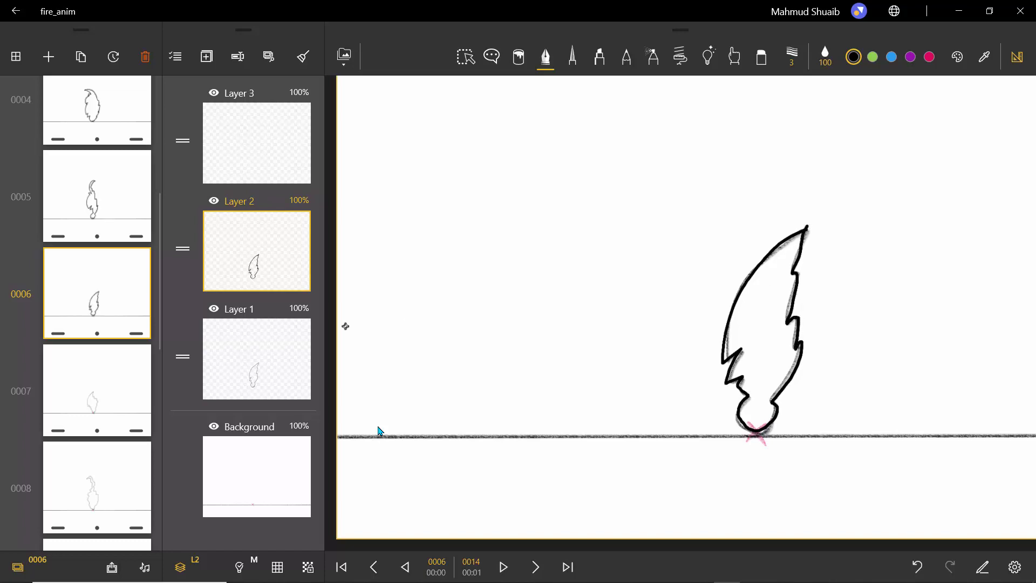
Step: Ink the short flame on frame 0007 with a closed black pen outline on Layer 2, following its wavy lower edges
{"action": "left_click", "coordinate": [97, 390]}
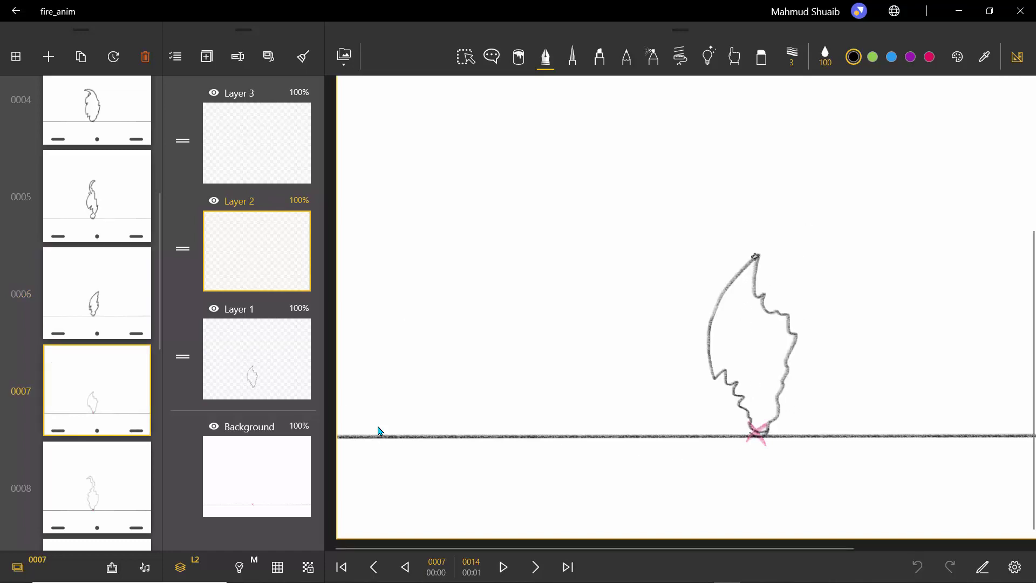
{"action": "mouse_move", "coordinate": [756, 257]}
{"action": "left_mouse_down"}
{"action": "mouse_move", "coordinate": [727, 286]}
{"action": "mouse_move", "coordinate": [709, 332]}
{"action": "mouse_move", "coordinate": [714, 375]}
{"action": "left_mouse_up"}
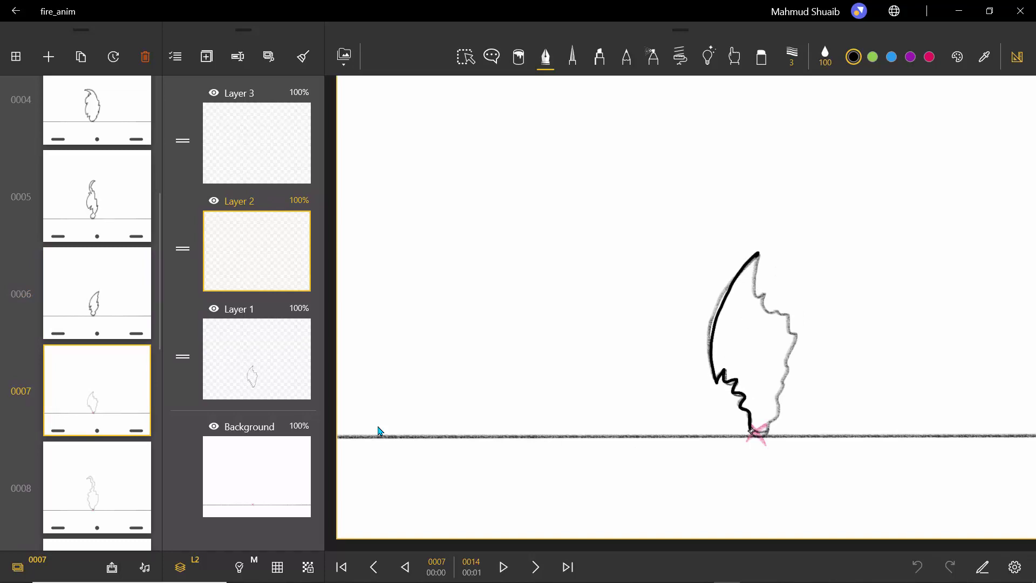
{"action": "mouse_move", "coordinate": [751, 430]}
{"action": "left_mouse_down"}
{"action": "mouse_move", "coordinate": [770, 422]}
{"action": "mouse_move", "coordinate": [787, 359]}
{"action": "left_mouse_up"}
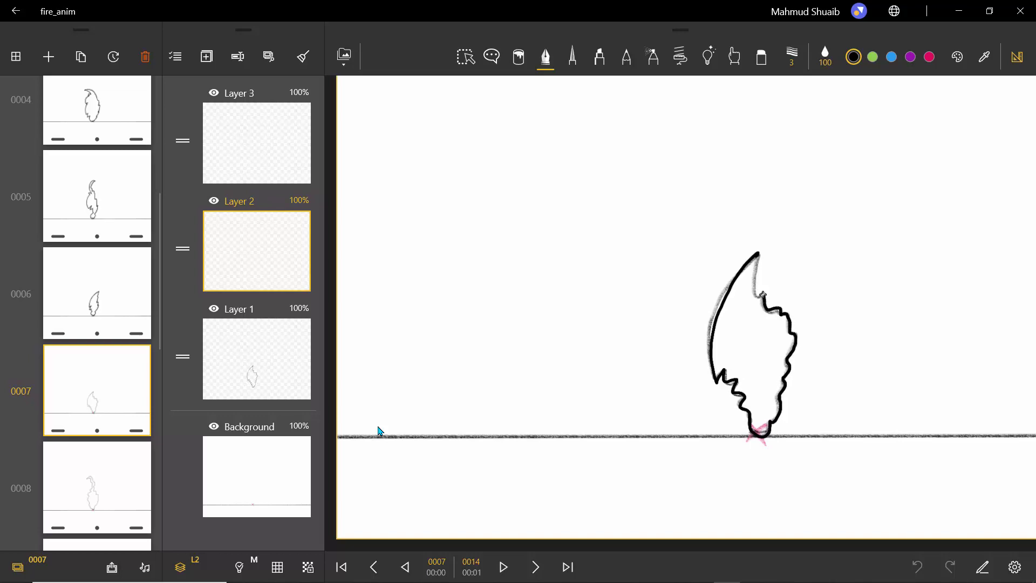
{"action": "left_click_drag", "start_coordinate": [762, 295], "coordinate": [757, 262]}
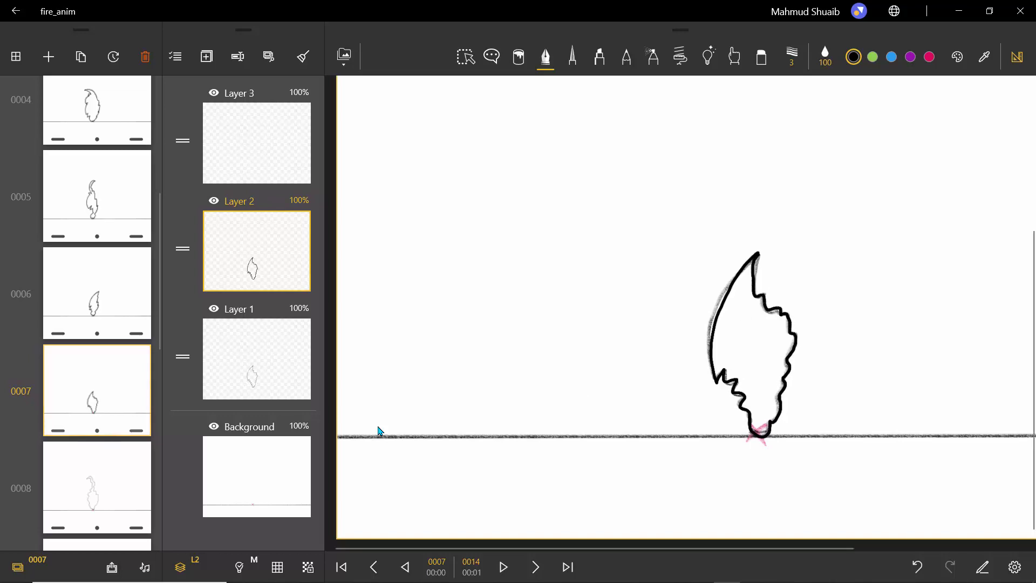
Step: Ink the flame with the long, left-hooked tip on frame 0008 with a closed black pen outline on Layer 2
{"action": "left_click", "coordinate": [108, 486]}
{"action": "mouse_move", "coordinate": [711, 163]}
{"action": "left_mouse_down"}
{"action": "mouse_move", "coordinate": [697, 172]}
{"action": "mouse_move", "coordinate": [711, 156]}
{"action": "mouse_move", "coordinate": [742, 152]}
{"action": "mouse_move", "coordinate": [769, 201]}
{"action": "mouse_move", "coordinate": [762, 272]}
{"action": "mouse_move", "coordinate": [797, 301]}
{"action": "mouse_move", "coordinate": [789, 390]}
{"action": "mouse_move", "coordinate": [776, 400]}
{"action": "left_mouse_up"}
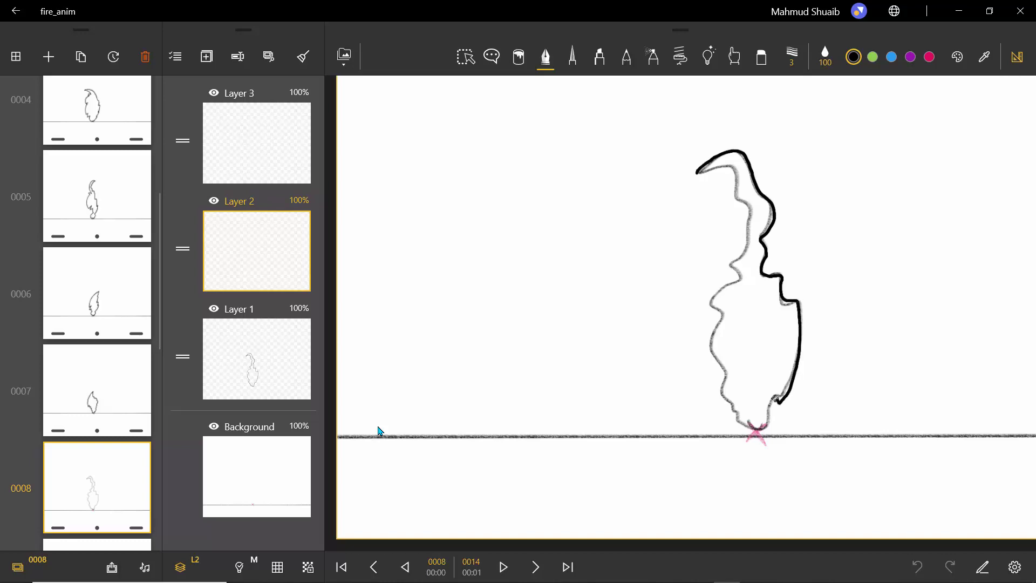
{"action": "right_click", "coordinate": [728, 402]}
{"action": "mouse_move", "coordinate": [777, 403]}
{"action": "left_mouse_down"}
{"action": "mouse_move", "coordinate": [735, 415]}
{"action": "mouse_move", "coordinate": [713, 354]}
{"action": "mouse_move", "coordinate": [750, 223]}
{"action": "left_mouse_up"}
{"action": "left_click_drag", "start_coordinate": [737, 187], "coordinate": [723, 164]}
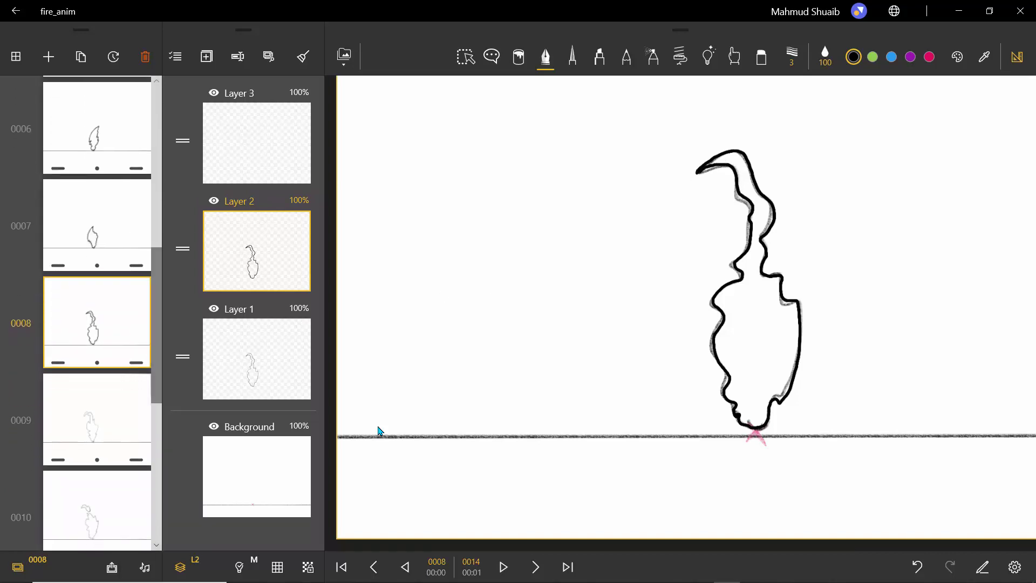
Step: Ink the flame with the drooping, left-curling tip on frame 0009 with a closed black outline on Layer 2, undoing the first stroke
{"action": "key", "text": "Right"}
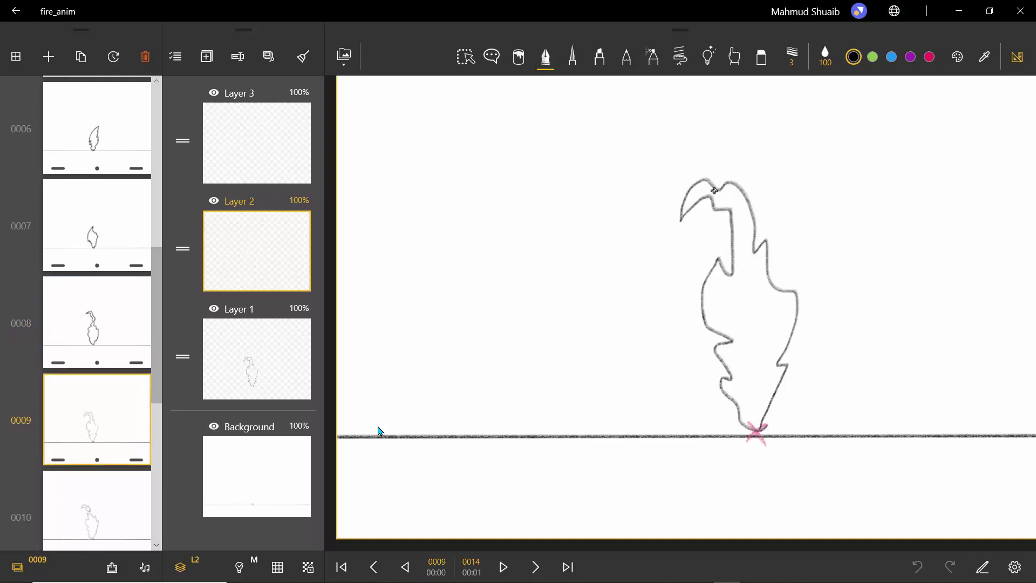
{"action": "mouse_move", "coordinate": [714, 190]}
{"action": "left_mouse_down"}
{"action": "mouse_move", "coordinate": [684, 191]}
{"action": "mouse_move", "coordinate": [677, 218]}
{"action": "mouse_move", "coordinate": [712, 199]}
{"action": "mouse_move", "coordinate": [712, 210]}
{"action": "mouse_move", "coordinate": [726, 211]}
{"action": "mouse_move", "coordinate": [724, 274]}
{"action": "mouse_move", "coordinate": [721, 241]}
{"action": "left_mouse_up"}
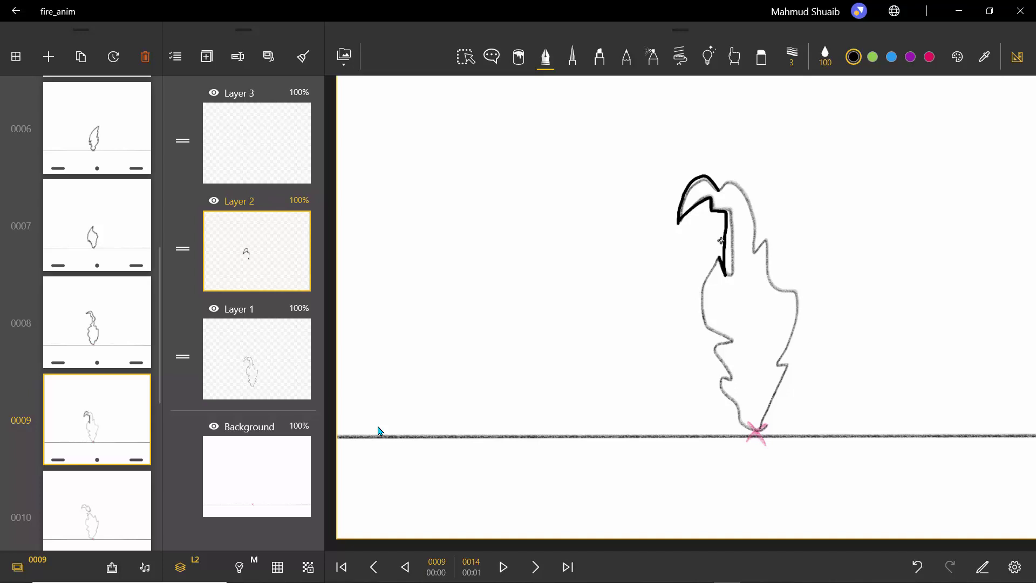
{"action": "key", "text": "ctrl+z"}
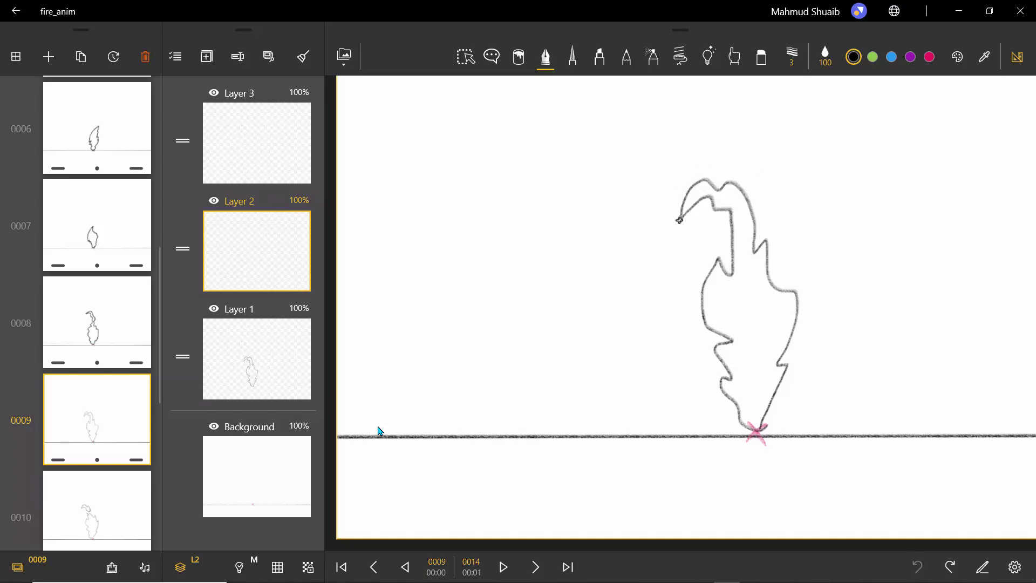
{"action": "mouse_move", "coordinate": [680, 220]}
{"action": "left_mouse_down"}
{"action": "mouse_move", "coordinate": [714, 202]}
{"action": "mouse_move", "coordinate": [731, 219]}
{"action": "mouse_move", "coordinate": [733, 258]}
{"action": "mouse_move", "coordinate": [718, 256]}
{"action": "mouse_move", "coordinate": [697, 289]}
{"action": "mouse_move", "coordinate": [701, 317]}
{"action": "mouse_move", "coordinate": [727, 338]}
{"action": "mouse_move", "coordinate": [714, 344]}
{"action": "mouse_move", "coordinate": [723, 382]}
{"action": "left_mouse_up"}
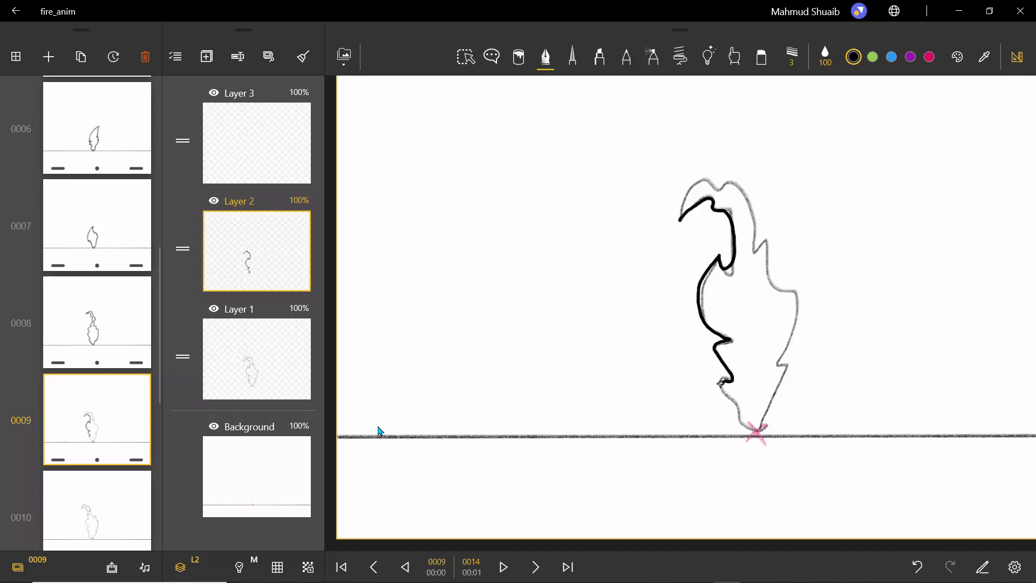
{"action": "mouse_move", "coordinate": [740, 414]}
{"action": "left_mouse_down"}
{"action": "mouse_move", "coordinate": [757, 426]}
{"action": "mouse_move", "coordinate": [770, 414]}
{"action": "mouse_move", "coordinate": [796, 306]}
{"action": "mouse_move", "coordinate": [773, 281]}
{"action": "mouse_move", "coordinate": [762, 239]}
{"action": "mouse_move", "coordinate": [753, 251]}
{"action": "mouse_move", "coordinate": [733, 181]}
{"action": "mouse_move", "coordinate": [693, 186]}
{"action": "mouse_move", "coordinate": [679, 226]}
{"action": "left_mouse_up"}
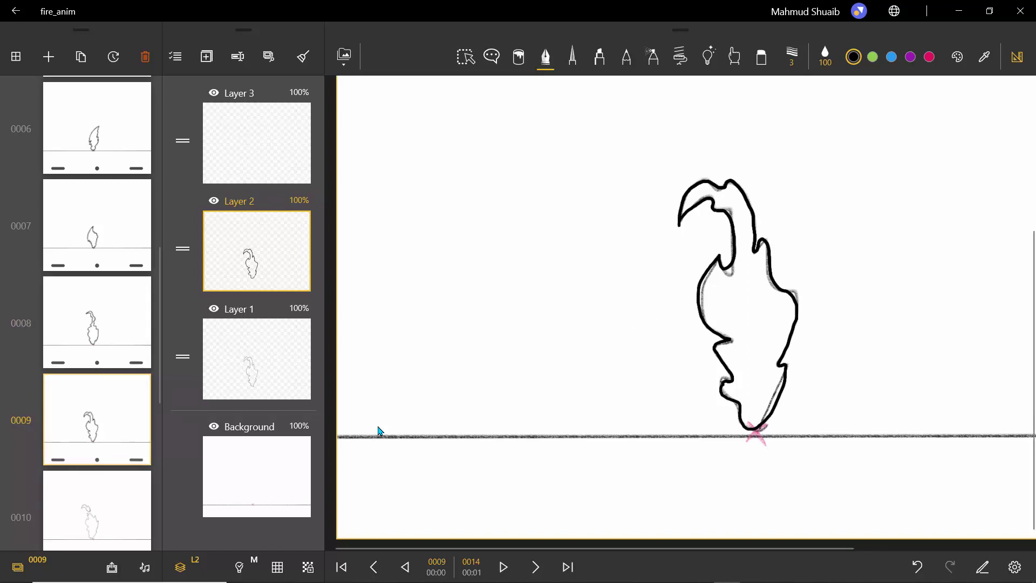
Step: Go to frame 0010 and ink the detached curved wisp and the main flame below it with closed black outlines on Layer 2
{"action": "left_click", "coordinate": [97, 511]}
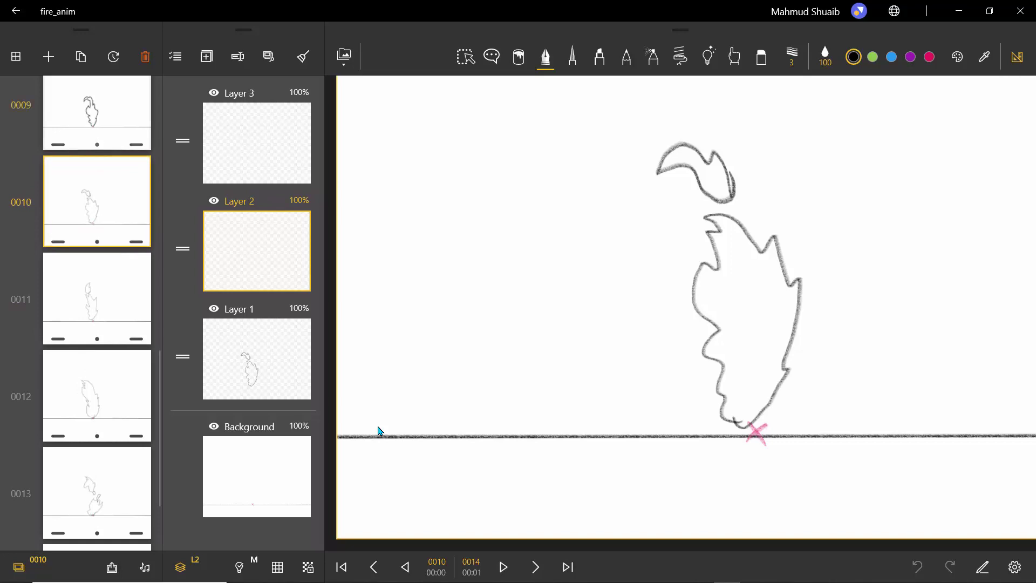
{"action": "left_click", "coordinate": [97, 219]}
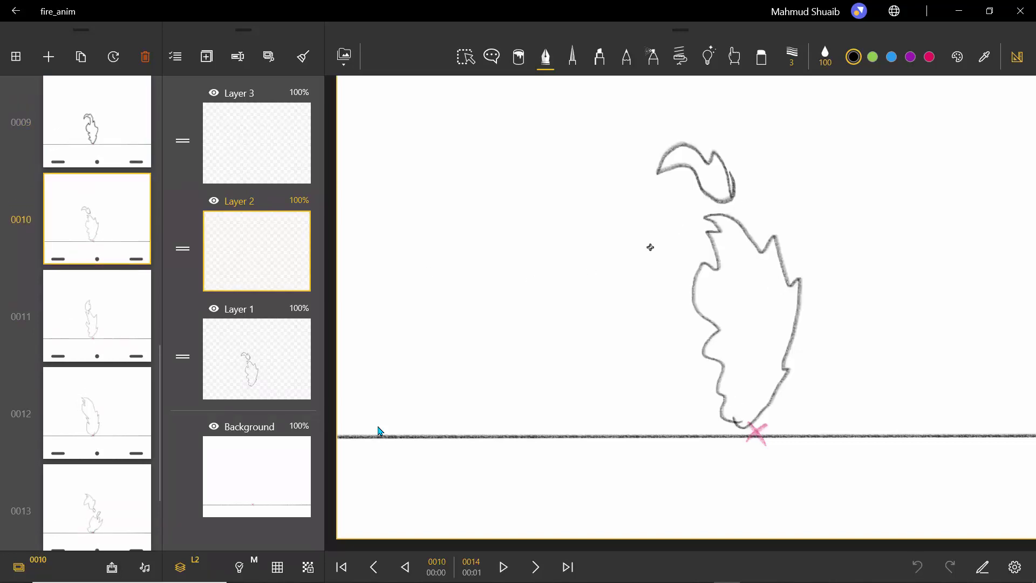
{"action": "mouse_move", "coordinate": [681, 145]}
{"action": "left_mouse_down"}
{"action": "mouse_move", "coordinate": [654, 171]}
{"action": "mouse_move", "coordinate": [684, 165]}
{"action": "mouse_move", "coordinate": [723, 199]}
{"action": "mouse_move", "coordinate": [726, 162]}
{"action": "mouse_move", "coordinate": [718, 149]}
{"action": "mouse_move", "coordinate": [710, 161]}
{"action": "mouse_move", "coordinate": [691, 145]}
{"action": "left_mouse_up"}
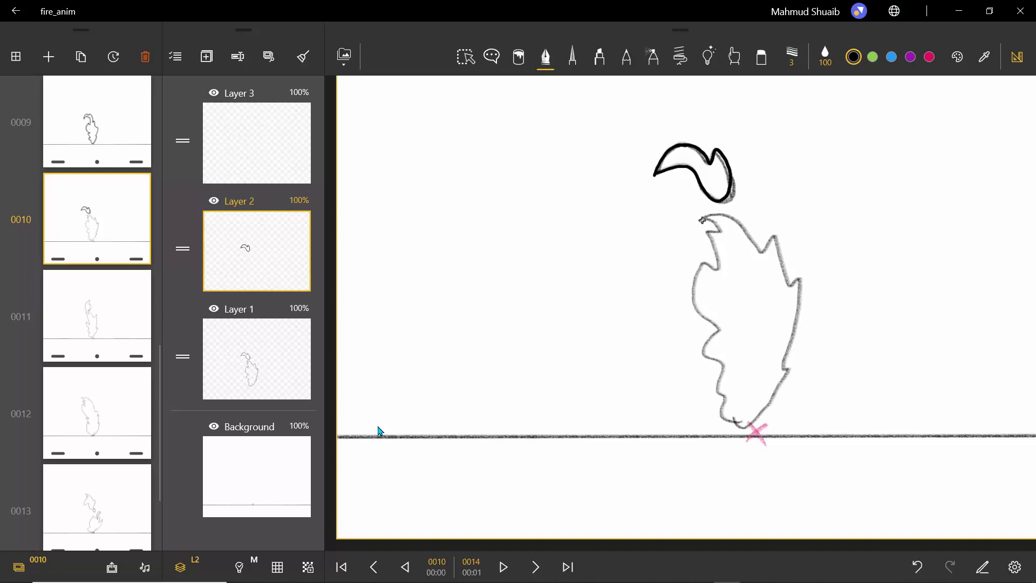
{"action": "mouse_move", "coordinate": [707, 219]}
{"action": "left_mouse_down"}
{"action": "mouse_move", "coordinate": [716, 267]}
{"action": "mouse_move", "coordinate": [699, 265]}
{"action": "mouse_move", "coordinate": [692, 300]}
{"action": "mouse_move", "coordinate": [717, 328]}
{"action": "mouse_move", "coordinate": [703, 346]}
{"action": "mouse_move", "coordinate": [721, 365]}
{"action": "mouse_move", "coordinate": [720, 416]}
{"action": "mouse_move", "coordinate": [754, 420]}
{"action": "mouse_move", "coordinate": [788, 366]}
{"action": "mouse_move", "coordinate": [796, 278]}
{"action": "mouse_move", "coordinate": [769, 232]}
{"action": "mouse_move", "coordinate": [763, 252]}
{"action": "mouse_move", "coordinate": [714, 212]}
{"action": "left_mouse_up"}
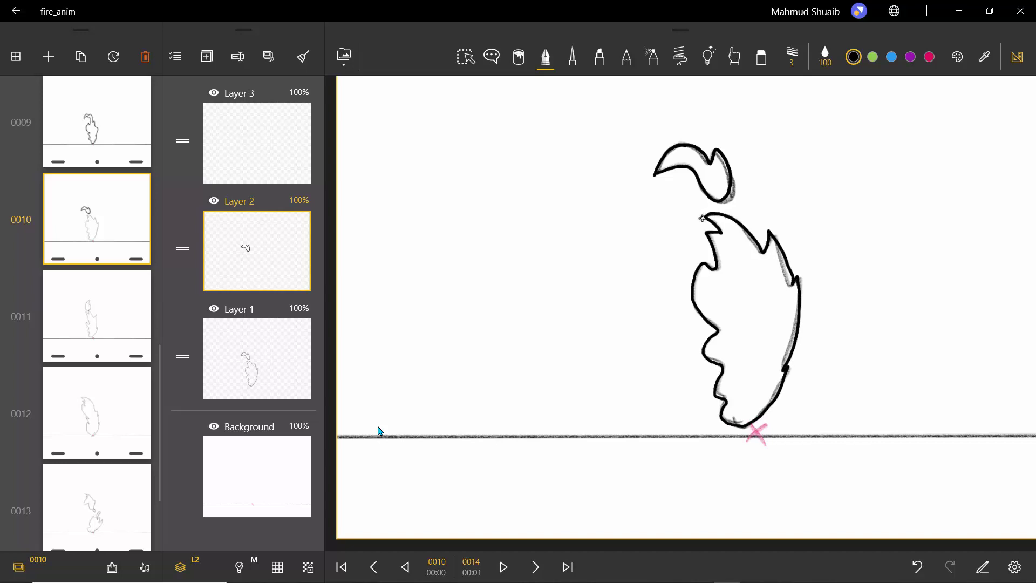
Step: Outline the teardrop-shaped wisp and the jagged main flame on frame 0011 in black pen on Layer 2
{"action": "left_click", "coordinate": [102, 318]}
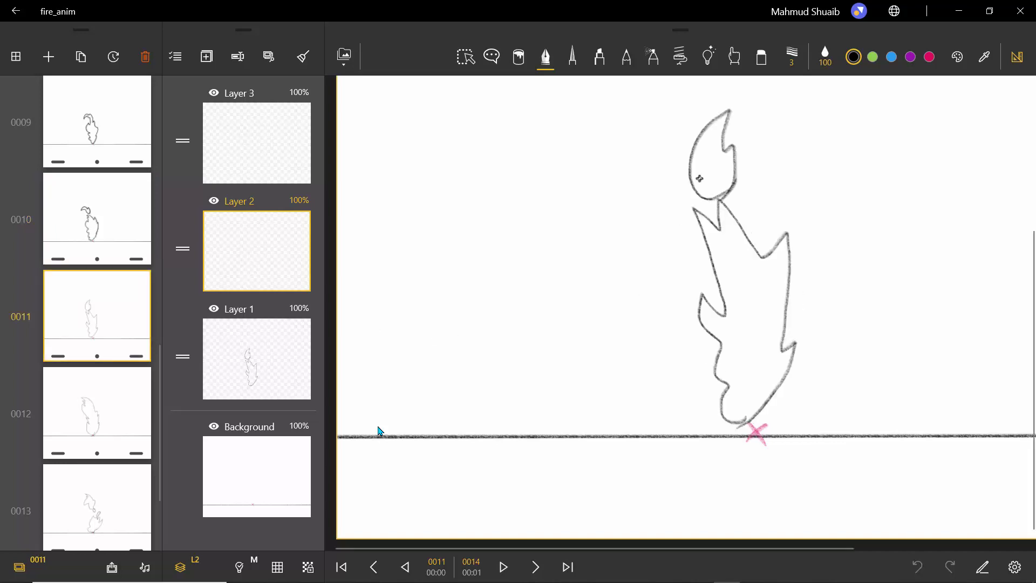
{"action": "mouse_move", "coordinate": [729, 110]}
{"action": "left_mouse_down"}
{"action": "mouse_move", "coordinate": [692, 148]}
{"action": "mouse_move", "coordinate": [689, 187]}
{"action": "mouse_move", "coordinate": [701, 198]}
{"action": "mouse_move", "coordinate": [717, 199]}
{"action": "mouse_move", "coordinate": [729, 183]}
{"action": "mouse_move", "coordinate": [731, 110]}
{"action": "left_mouse_up"}
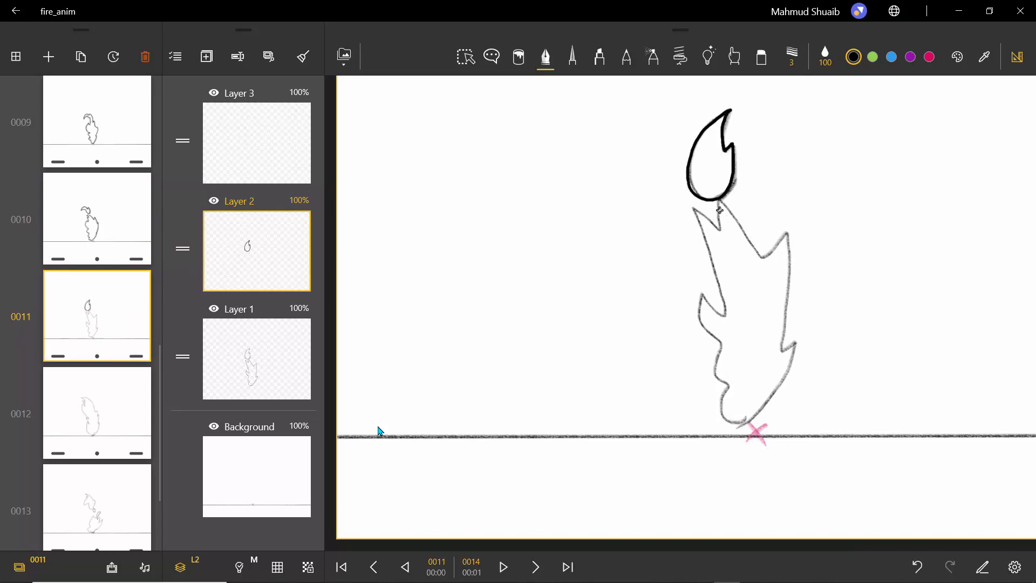
{"action": "mouse_move", "coordinate": [725, 212]}
{"action": "left_mouse_down"}
{"action": "mouse_move", "coordinate": [750, 263]}
{"action": "mouse_move", "coordinate": [779, 230]}
{"action": "mouse_move", "coordinate": [788, 280]}
{"action": "mouse_move", "coordinate": [777, 350]}
{"action": "mouse_move", "coordinate": [796, 335]}
{"action": "mouse_move", "coordinate": [774, 388]}
{"action": "mouse_move", "coordinate": [740, 422]}
{"action": "mouse_move", "coordinate": [721, 413]}
{"action": "mouse_move", "coordinate": [732, 383]}
{"action": "mouse_move", "coordinate": [716, 364]}
{"action": "mouse_move", "coordinate": [723, 342]}
{"action": "mouse_move", "coordinate": [701, 319]}
{"action": "mouse_move", "coordinate": [699, 288]}
{"action": "mouse_move", "coordinate": [707, 307]}
{"action": "mouse_move", "coordinate": [722, 306]}
{"action": "mouse_move", "coordinate": [727, 277]}
{"action": "mouse_move", "coordinate": [692, 204]}
{"action": "mouse_move", "coordinate": [720, 231]}
{"action": "left_mouse_up"}
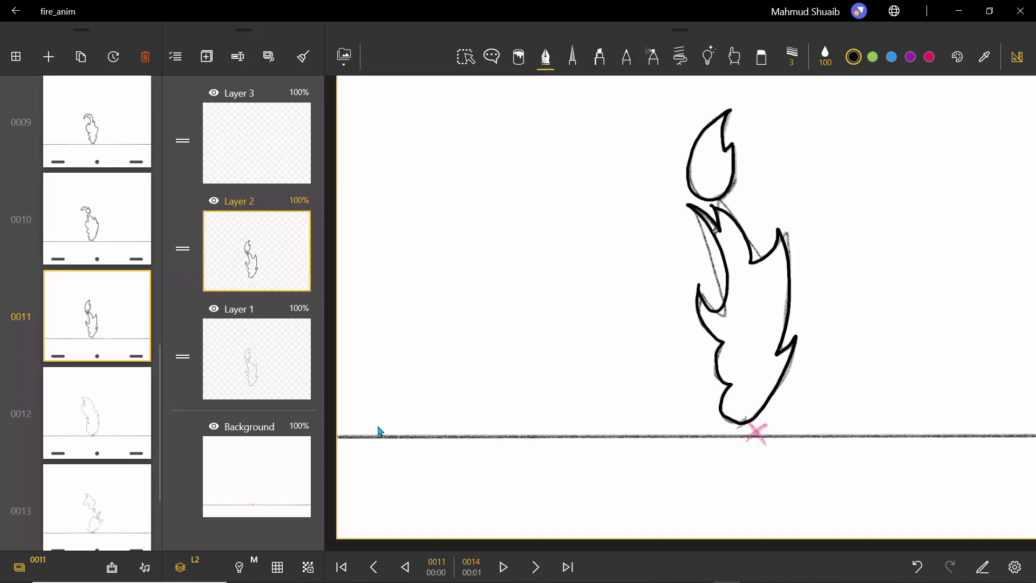
Step: Ink the tall, left-leaning flame on frame 0012 with a closed black outline on Layer 2, replacing the first partial stroke
{"action": "left_click", "coordinate": [97, 413]}
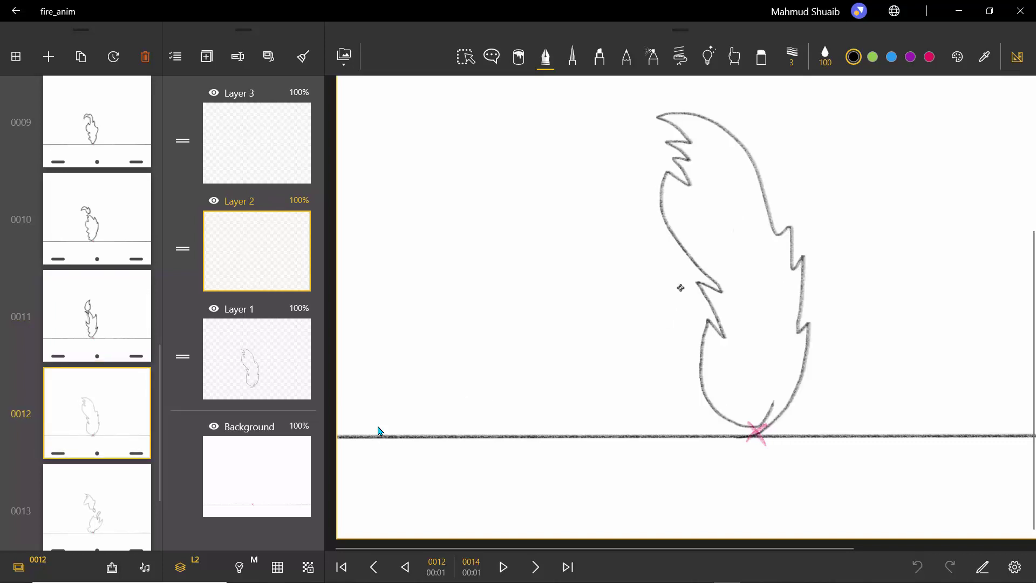
{"action": "mouse_move", "coordinate": [655, 116]}
{"action": "left_mouse_down"}
{"action": "mouse_move", "coordinate": [704, 117]}
{"action": "mouse_move", "coordinate": [748, 151]}
{"action": "mouse_move", "coordinate": [771, 227]}
{"action": "mouse_move", "coordinate": [788, 225]}
{"action": "mouse_move", "coordinate": [787, 272]}
{"action": "mouse_move", "coordinate": [798, 250]}
{"action": "mouse_move", "coordinate": [790, 329]}
{"action": "mouse_move", "coordinate": [805, 309]}
{"action": "mouse_move", "coordinate": [799, 356]}
{"action": "mouse_move", "coordinate": [769, 417]}
{"action": "mouse_move", "coordinate": [730, 415]}
{"action": "left_mouse_up"}
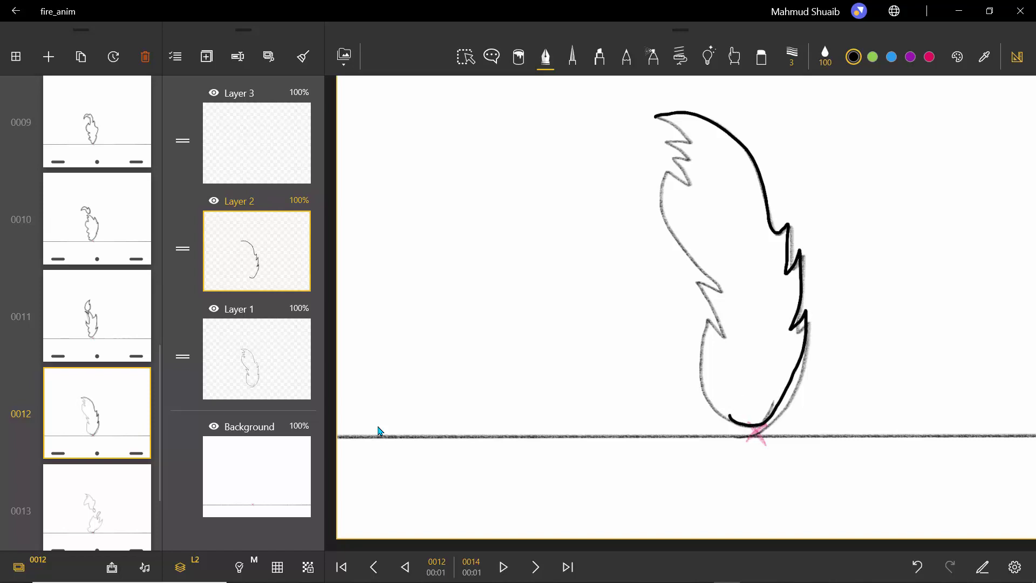
{"action": "key", "text": "ctrl+z"}
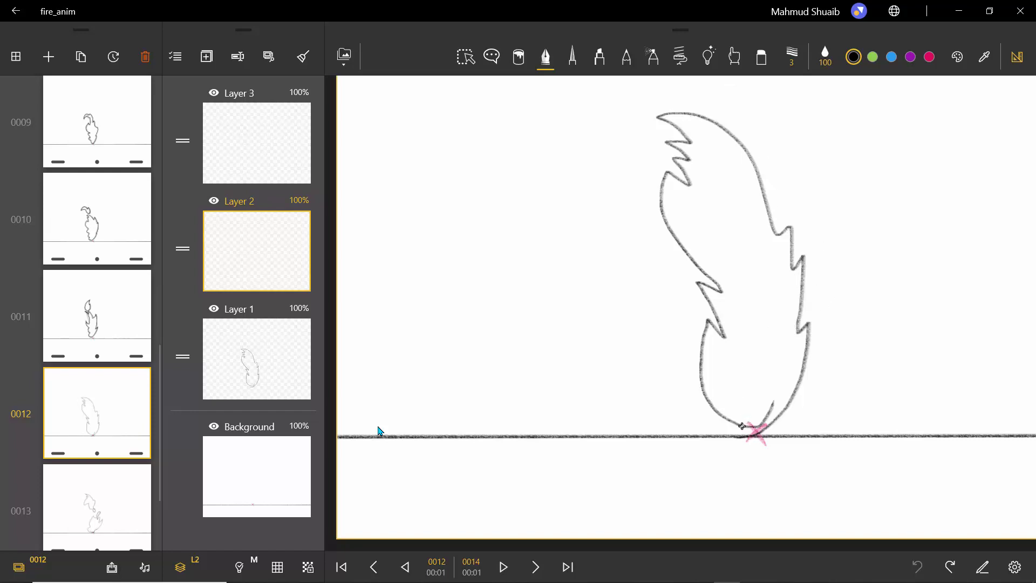
{"action": "mouse_move", "coordinate": [742, 426]}
{"action": "left_mouse_down"}
{"action": "mouse_move", "coordinate": [791, 392]}
{"action": "mouse_move", "coordinate": [808, 337]}
{"action": "mouse_move", "coordinate": [808, 316]}
{"action": "mouse_move", "coordinate": [797, 331]}
{"action": "mouse_move", "coordinate": [801, 247]}
{"action": "mouse_move", "coordinate": [792, 268]}
{"action": "mouse_move", "coordinate": [793, 225]}
{"action": "mouse_move", "coordinate": [780, 234]}
{"action": "mouse_move", "coordinate": [714, 131]}
{"action": "mouse_move", "coordinate": [640, 106]}
{"action": "mouse_move", "coordinate": [682, 133]}
{"action": "mouse_move", "coordinate": [658, 140]}
{"action": "mouse_move", "coordinate": [686, 158]}
{"action": "mouse_move", "coordinate": [664, 151]}
{"action": "mouse_move", "coordinate": [691, 178]}
{"action": "mouse_move", "coordinate": [661, 165]}
{"action": "mouse_move", "coordinate": [660, 216]}
{"action": "mouse_move", "coordinate": [728, 289]}
{"action": "mouse_move", "coordinate": [695, 275]}
{"action": "mouse_move", "coordinate": [721, 332]}
{"action": "mouse_move", "coordinate": [714, 352]}
{"action": "mouse_move", "coordinate": [708, 320]}
{"action": "mouse_move", "coordinate": [694, 359]}
{"action": "mouse_move", "coordinate": [699, 393]}
{"action": "mouse_move", "coordinate": [754, 429]}
{"action": "left_mouse_up"}
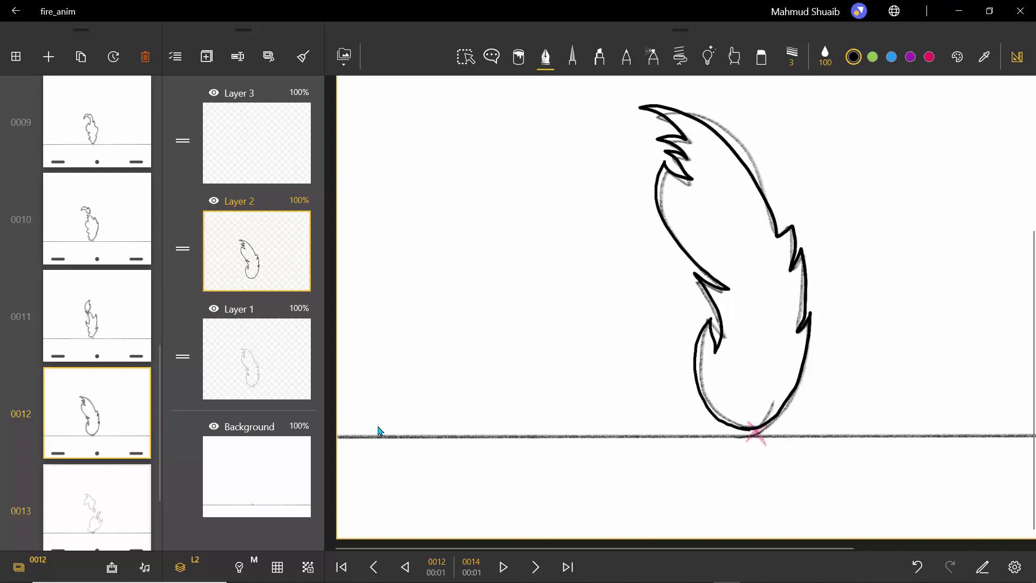
Step: Ink the large detached wisp and the multi-tongued flame at the base on frame 0013 with closed black outlines on Layer 2
{"action": "left_click", "coordinate": [97, 508]}
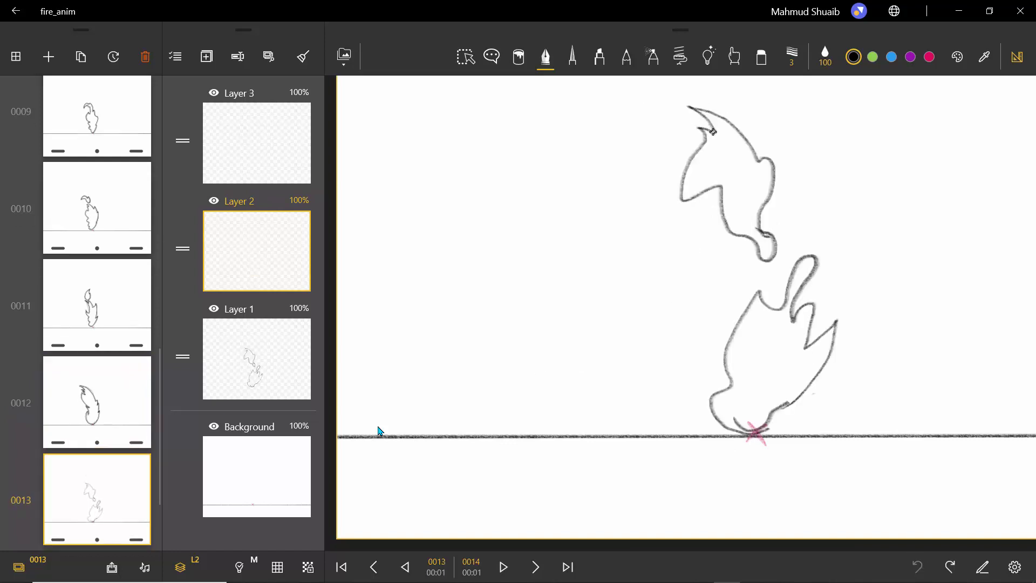
{"action": "mouse_move", "coordinate": [713, 132]}
{"action": "left_mouse_down"}
{"action": "mouse_move", "coordinate": [702, 109]}
{"action": "mouse_move", "coordinate": [772, 170]}
{"action": "mouse_move", "coordinate": [756, 214]}
{"action": "mouse_move", "coordinate": [773, 252]}
{"action": "mouse_move", "coordinate": [759, 256]}
{"action": "mouse_move", "coordinate": [756, 240]}
{"action": "mouse_move", "coordinate": [733, 231]}
{"action": "mouse_move", "coordinate": [722, 186]}
{"action": "mouse_move", "coordinate": [693, 190]}
{"action": "mouse_move", "coordinate": [681, 204]}
{"action": "mouse_move", "coordinate": [680, 172]}
{"action": "mouse_move", "coordinate": [707, 147]}
{"action": "mouse_move", "coordinate": [719, 139]}
{"action": "left_mouse_up"}
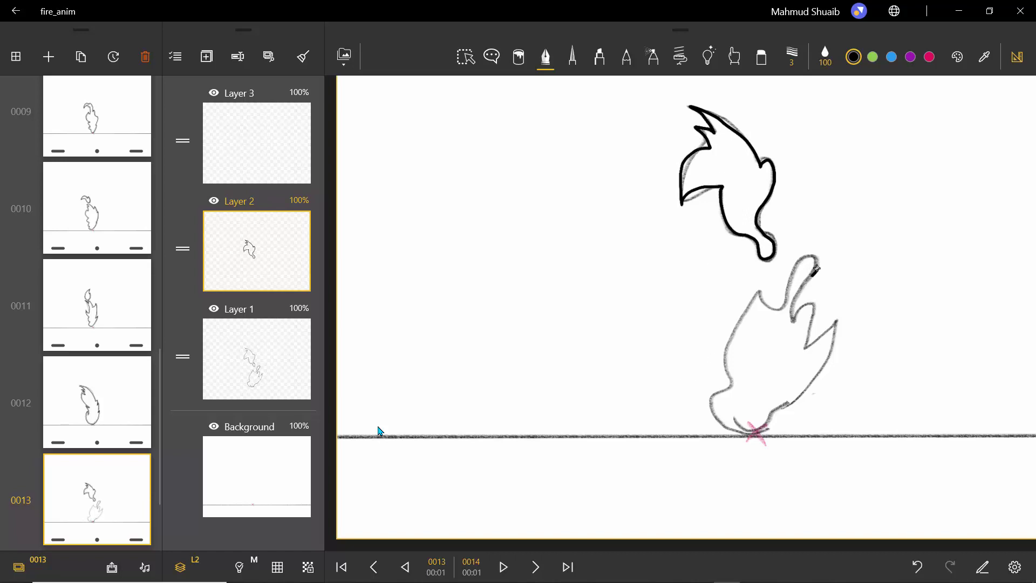
{"action": "mouse_move", "coordinate": [815, 271]}
{"action": "left_mouse_down"}
{"action": "mouse_move", "coordinate": [813, 249]}
{"action": "mouse_move", "coordinate": [791, 254]}
{"action": "mouse_move", "coordinate": [784, 305]}
{"action": "mouse_move", "coordinate": [769, 312]}
{"action": "mouse_move", "coordinate": [765, 282]}
{"action": "mouse_move", "coordinate": [728, 318]}
{"action": "mouse_move", "coordinate": [723, 360]}
{"action": "mouse_move", "coordinate": [735, 386]}
{"action": "mouse_move", "coordinate": [717, 374]}
{"action": "mouse_move", "coordinate": [708, 386]}
{"action": "mouse_move", "coordinate": [716, 426]}
{"action": "mouse_move", "coordinate": [750, 434]}
{"action": "mouse_move", "coordinate": [775, 388]}
{"action": "mouse_move", "coordinate": [780, 408]}
{"action": "mouse_move", "coordinate": [813, 378]}
{"action": "mouse_move", "coordinate": [835, 337]}
{"action": "mouse_move", "coordinate": [836, 306]}
{"action": "mouse_move", "coordinate": [803, 351]}
{"action": "mouse_move", "coordinate": [816, 292]}
{"action": "mouse_move", "coordinate": [792, 318]}
{"action": "mouse_move", "coordinate": [816, 265]}
{"action": "left_mouse_up"}
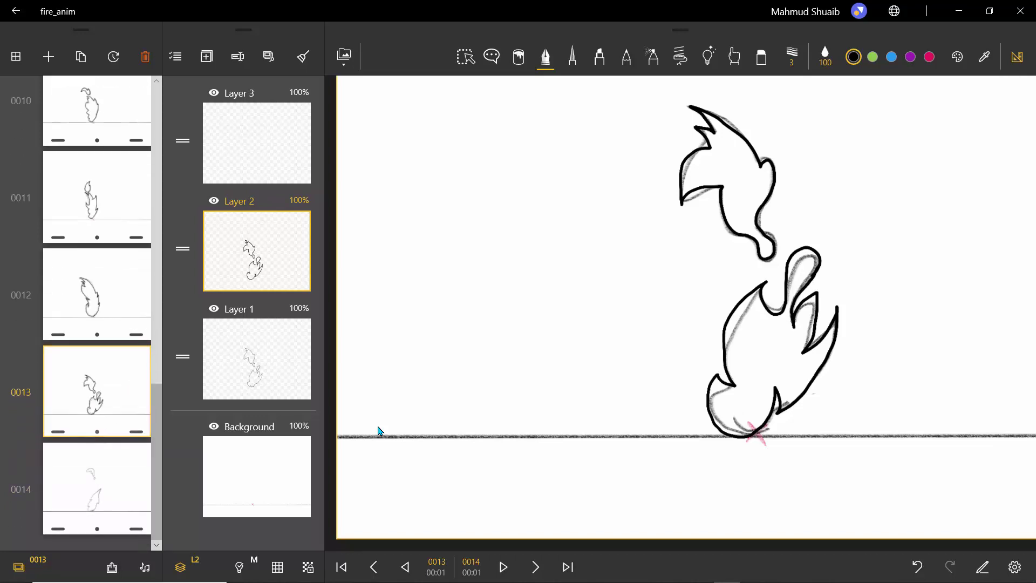
Step: Go to frame 0014 and ink the small droplet, the curved wisp above it and the main flame with closed black outlines on Layer 2
{"action": "left_click", "coordinate": [98, 486]}
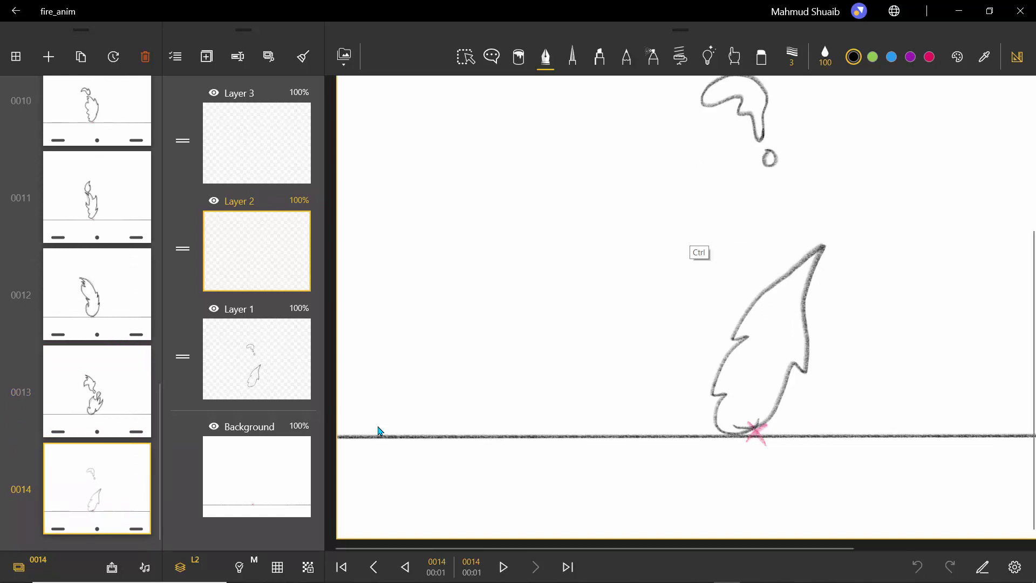
{"action": "scroll", "coordinate": [689, 218], "scroll_direction": "down", "scroll_amount": 5}
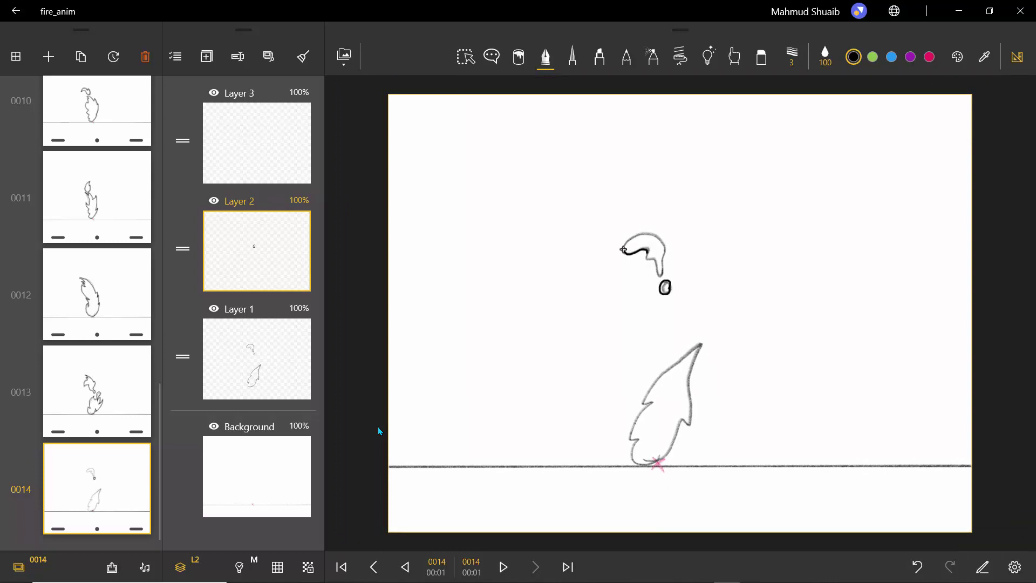
{"action": "mouse_move", "coordinate": [624, 250]}
{"action": "left_mouse_down"}
{"action": "mouse_move", "coordinate": [660, 241]}
{"action": "mouse_move", "coordinate": [662, 278]}
{"action": "mouse_move", "coordinate": [647, 249]}
{"action": "left_mouse_up"}
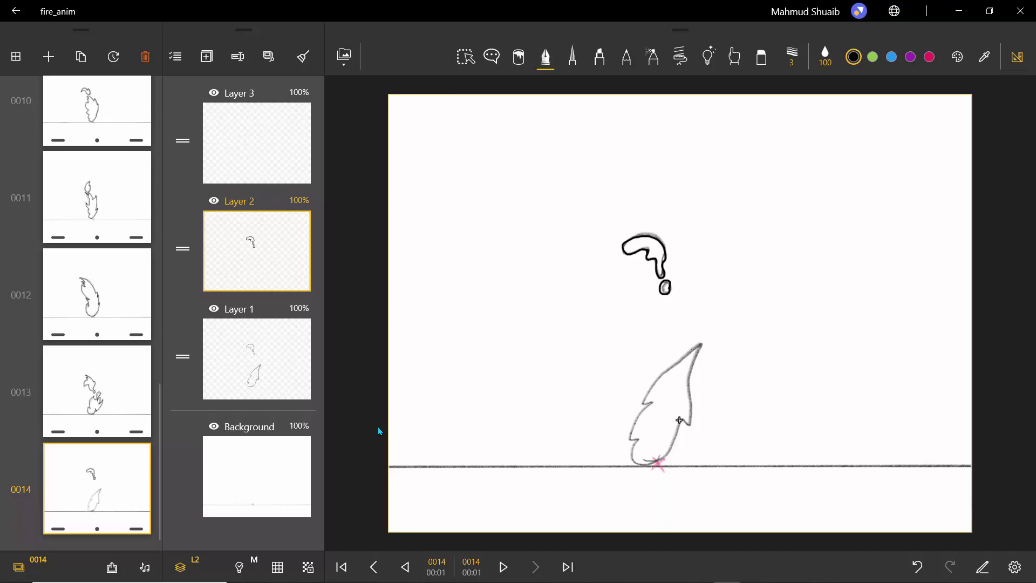
{"action": "mouse_move", "coordinate": [691, 383]}
{"action": "left_mouse_down"}
{"action": "mouse_move", "coordinate": [702, 343]}
{"action": "mouse_move", "coordinate": [650, 383]}
{"action": "mouse_move", "coordinate": [640, 397]}
{"action": "mouse_move", "coordinate": [651, 404]}
{"action": "mouse_move", "coordinate": [627, 435]}
{"action": "mouse_move", "coordinate": [629, 455]}
{"action": "mouse_move", "coordinate": [656, 465]}
{"action": "mouse_move", "coordinate": [682, 423]}
{"action": "left_mouse_up"}
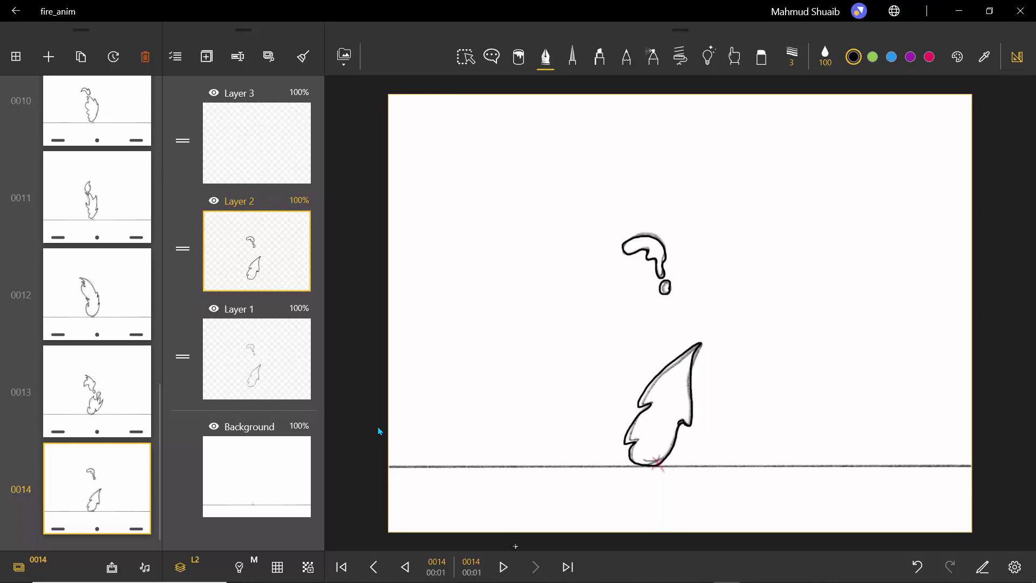
Step: Play back the inked animation, first with the rough sketch and again with Layer 1 hidden
{"action": "key", "text": "space"}
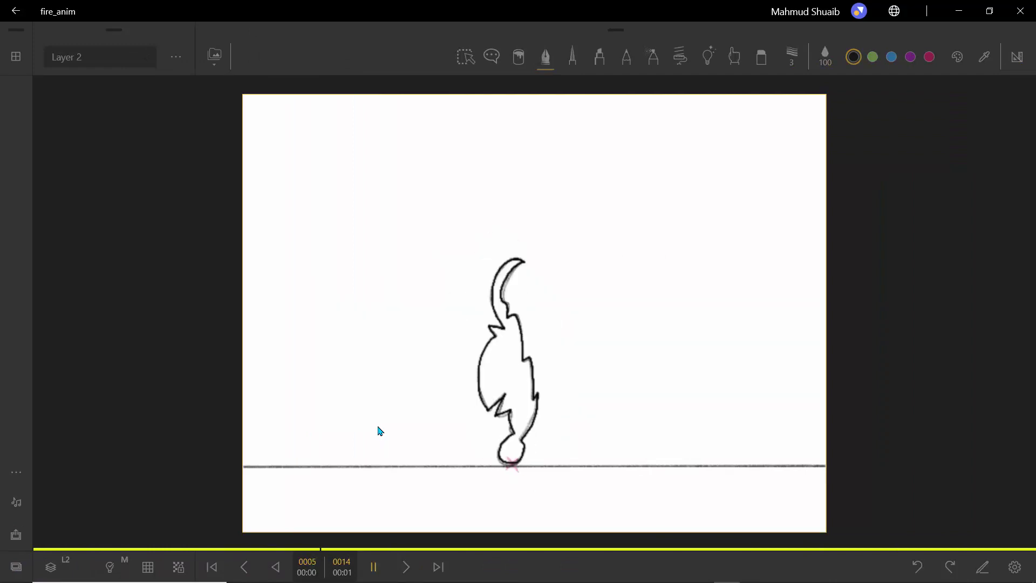
{"action": "key", "text": "space"}
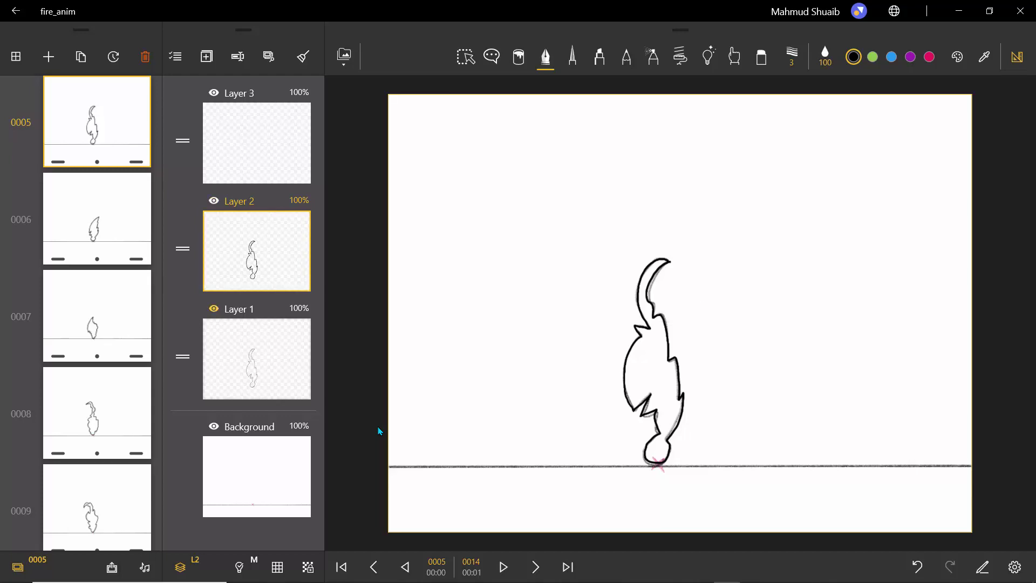
{"action": "left_click", "coordinate": [214, 309]}
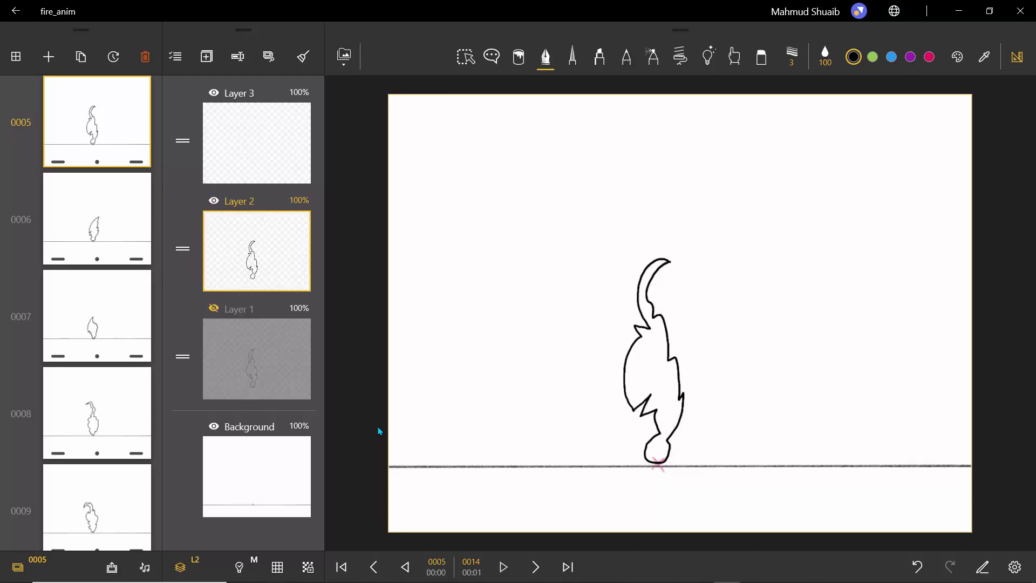
{"action": "key", "text": "space"}
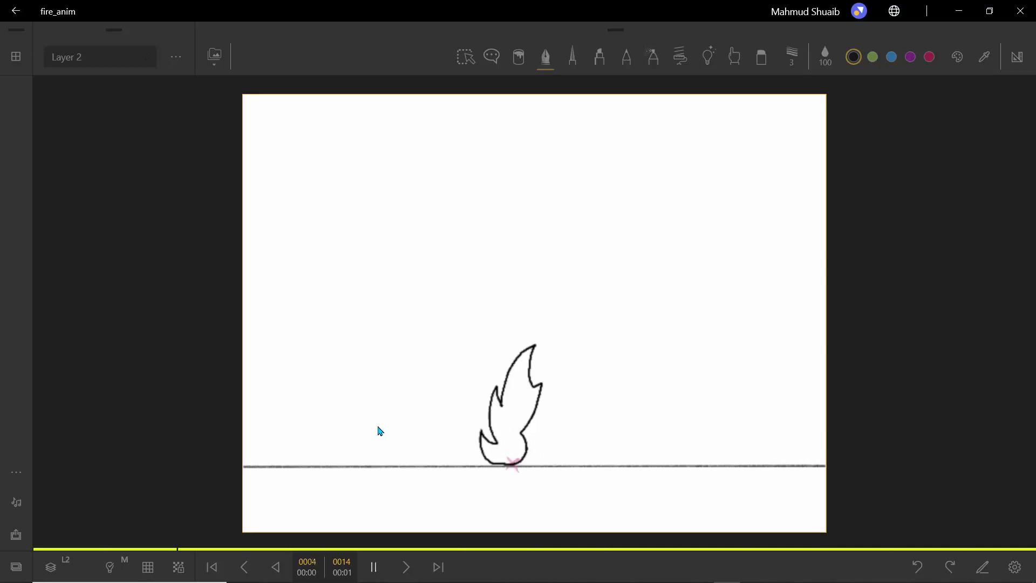
{"action": "key", "text": "space"}
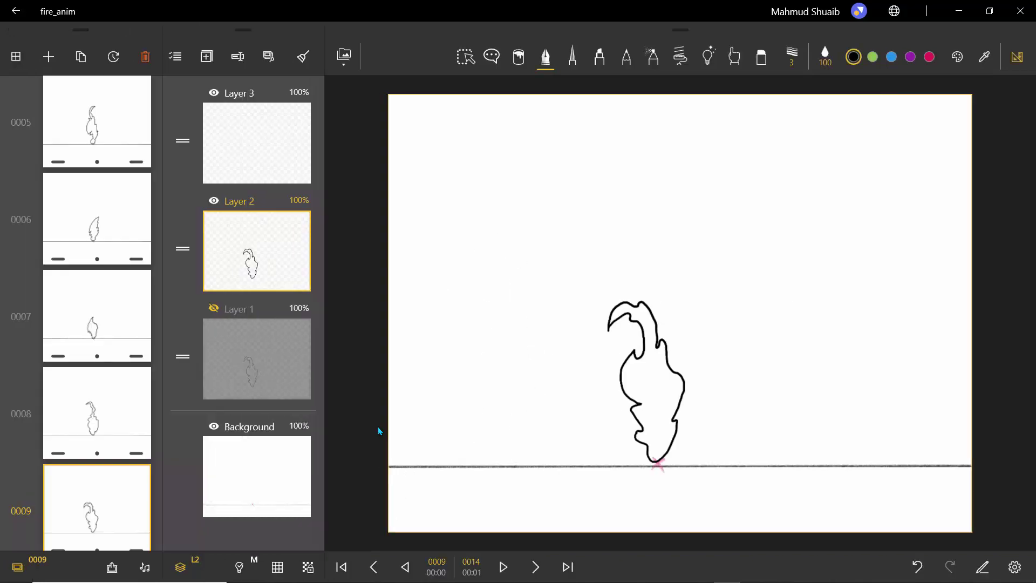
Step: Toggle the visibility of Layer 1 and Layer 2 to compare sketch and ink, ending on frame 0001 with both layers shown
{"action": "left_click", "coordinate": [213, 308]}
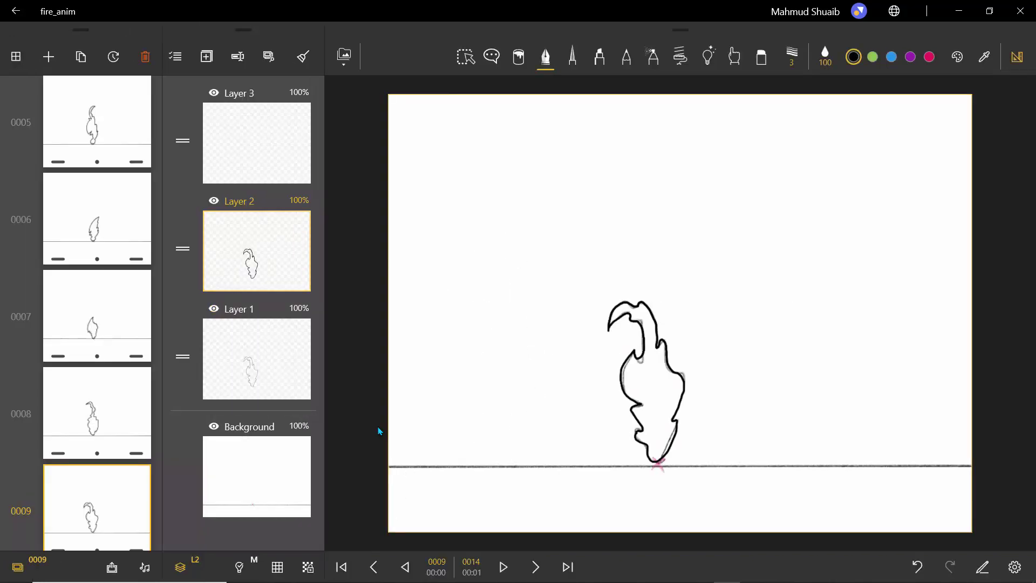
{"action": "left_click", "coordinate": [213, 200]}
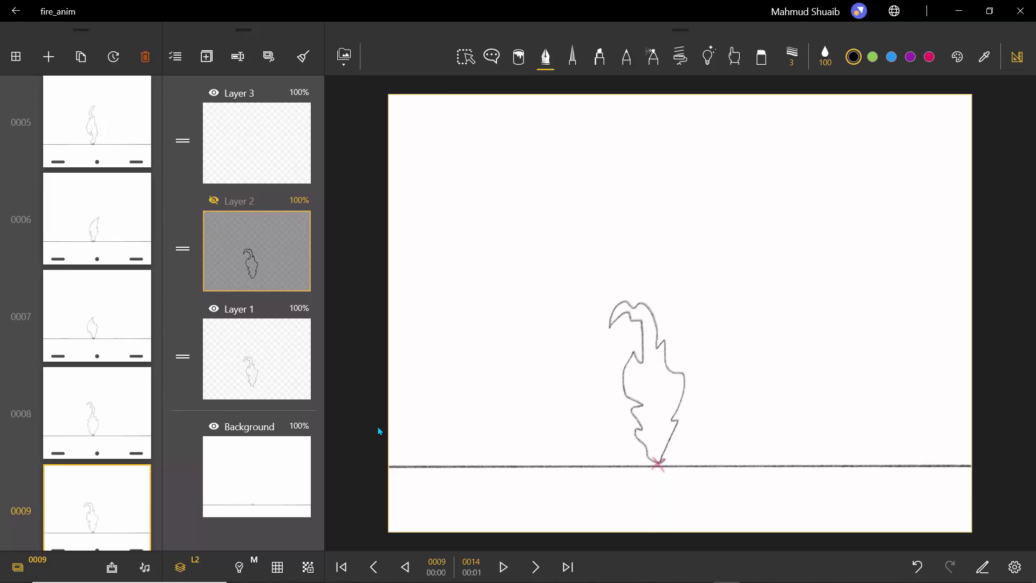
{"action": "left_click", "coordinate": [213, 201]}
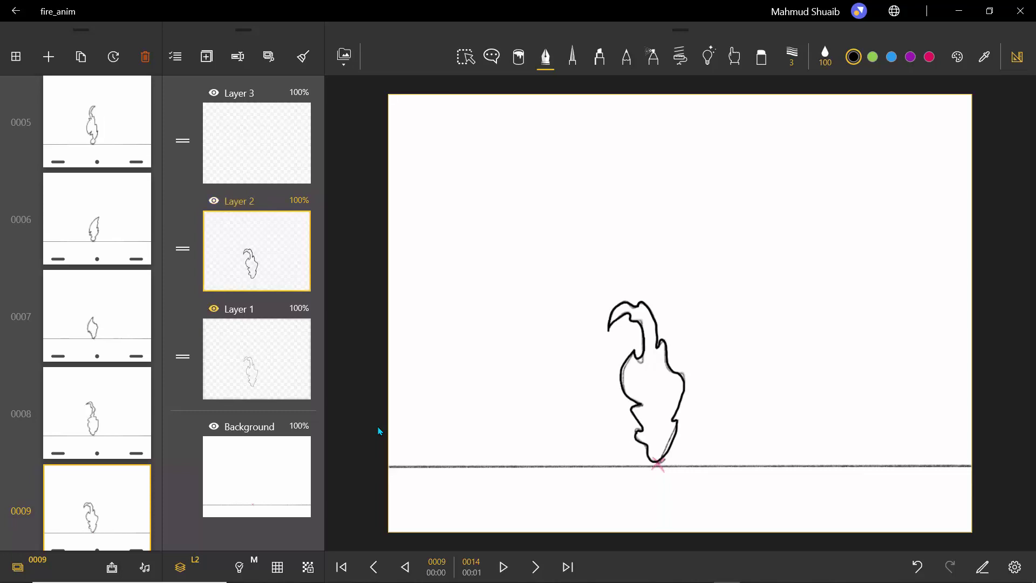
{"action": "left_click", "coordinate": [214, 308]}
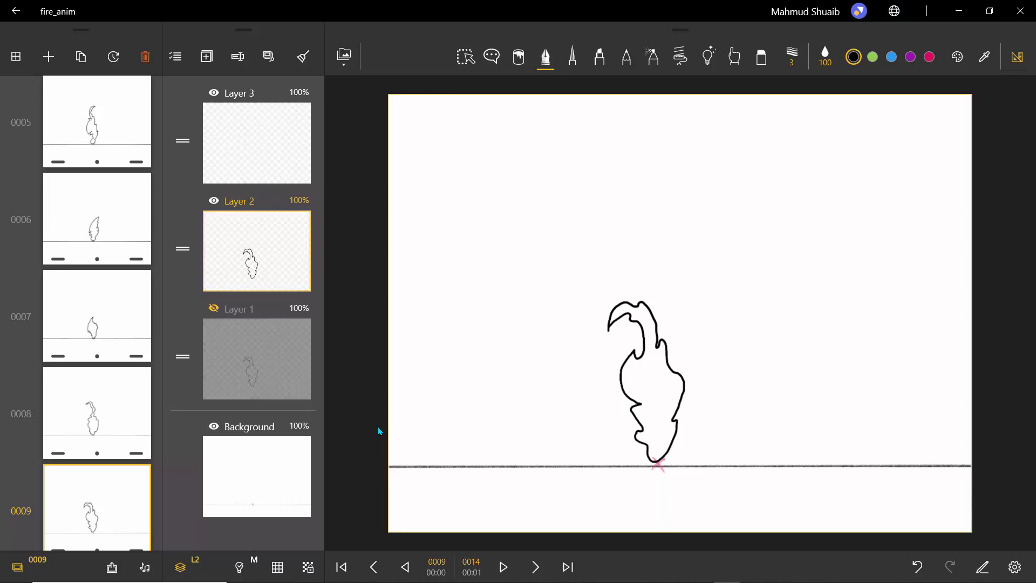
{"action": "left_click", "coordinate": [97, 122]}
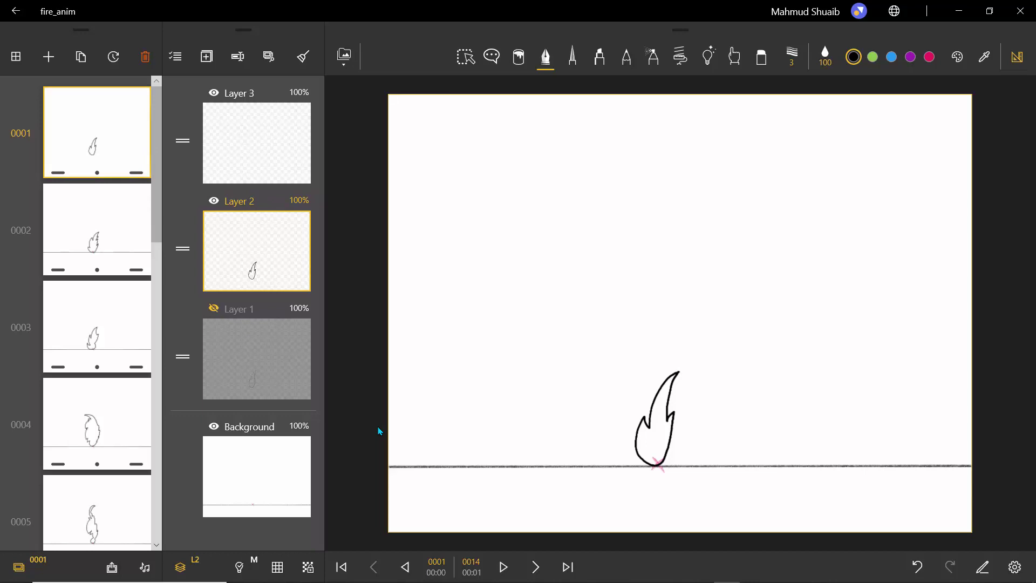
{"action": "left_click", "coordinate": [214, 308]}
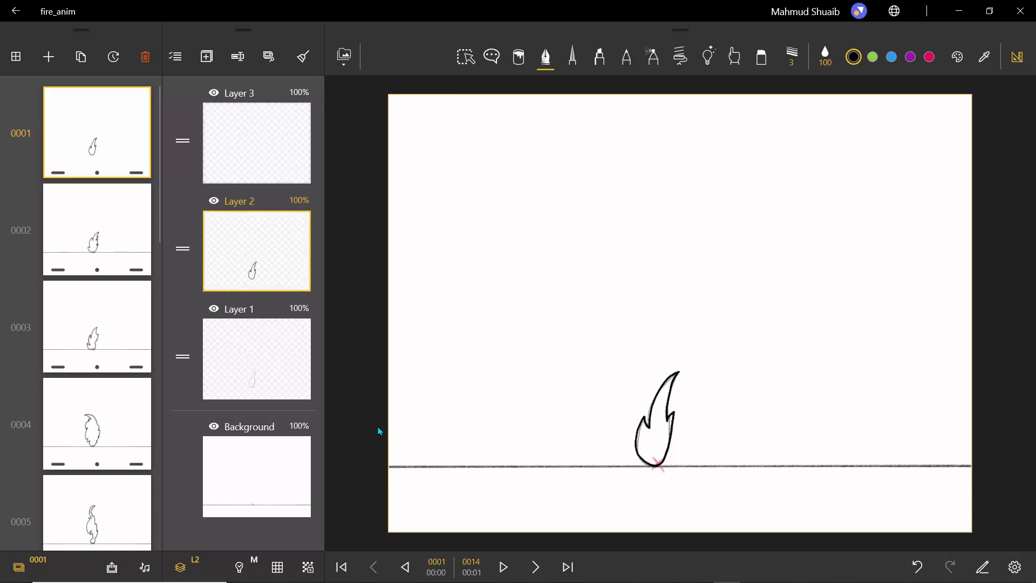
Step: Fill the flame on frame 0001 with orange (H 22, S 77, V 91) on Layer 2 using the fill tool
{"action": "left_click", "coordinate": [518, 56]}
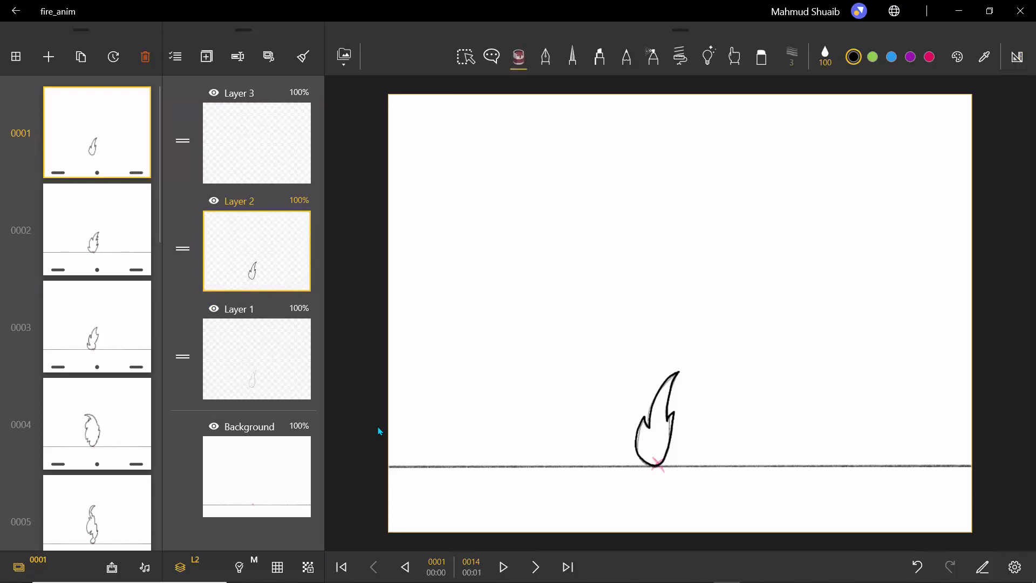
{"action": "left_click", "coordinate": [853, 56]}
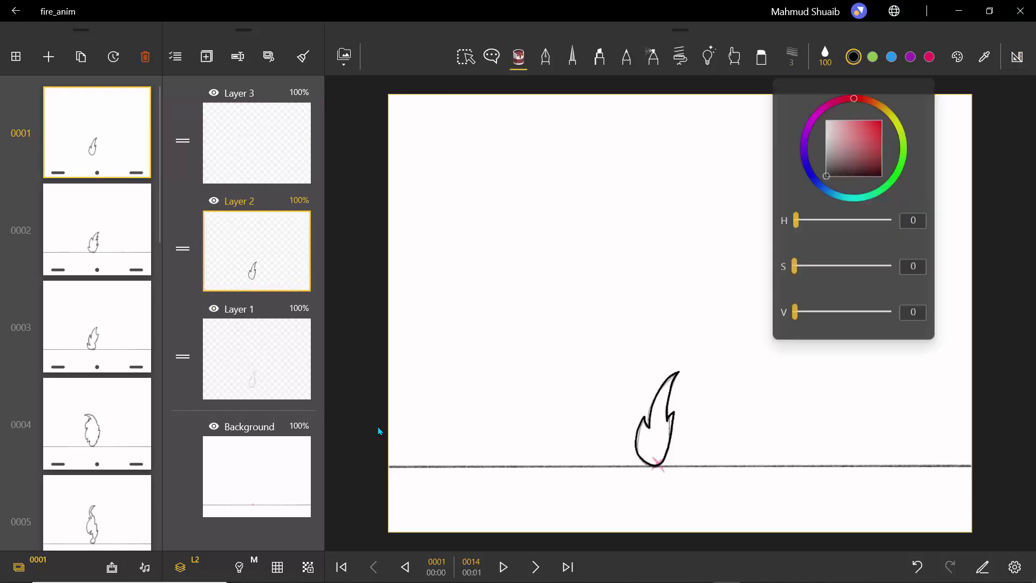
{"action": "left_click_drag", "start_coordinate": [876, 105], "coordinate": [880, 107]}
{"action": "left_click_drag", "start_coordinate": [872, 131], "coordinate": [873, 104]}
{"action": "left_click", "coordinate": [725, 12]}
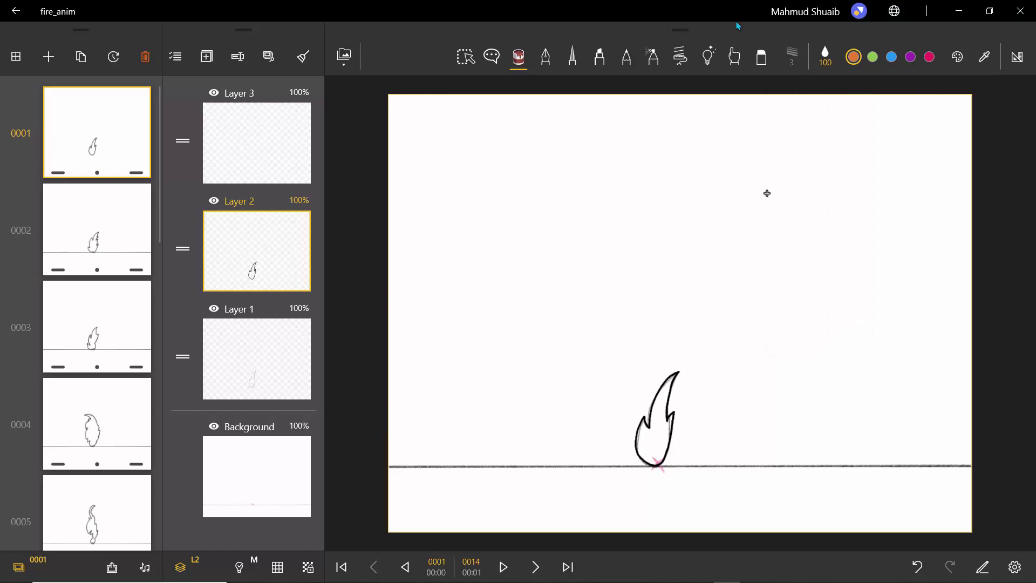
{"action": "left_click", "coordinate": [660, 420]}
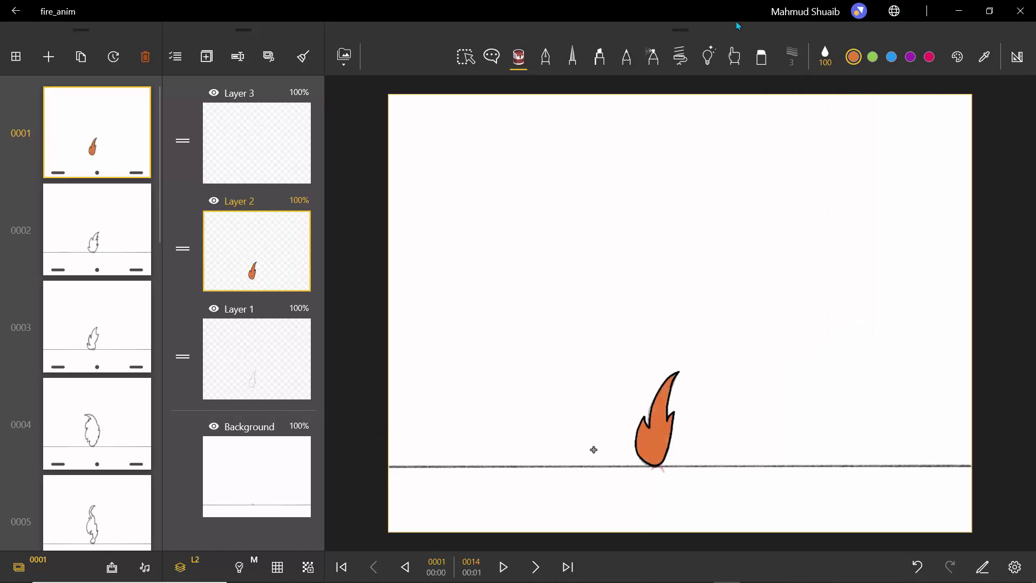
Step: Fill the flames on frames 0002 and 0003 with the same orange on Layer 2
{"action": "key", "text": "Right"}
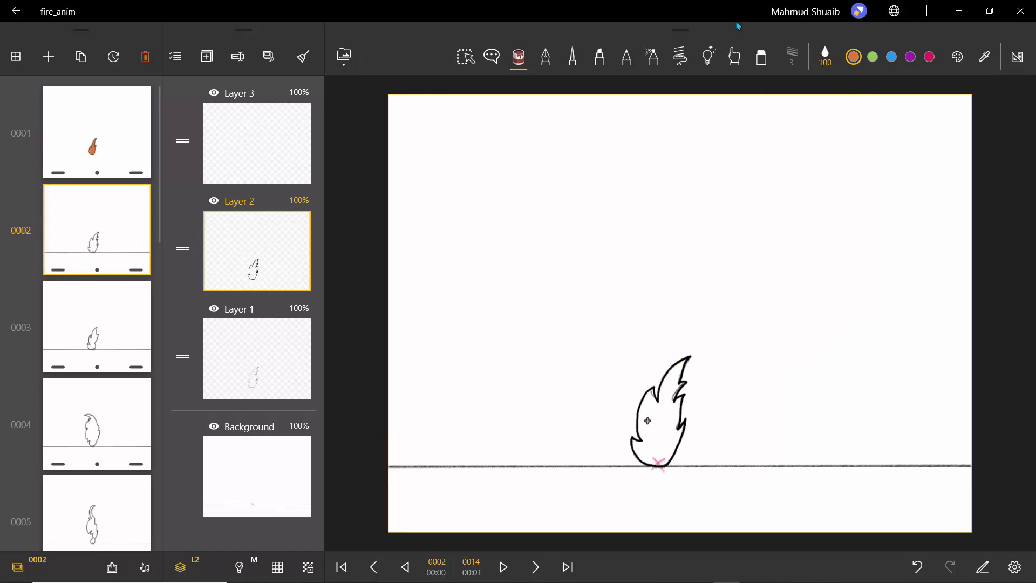
{"action": "left_click", "coordinate": [647, 421]}
{"action": "key", "text": "Right"}
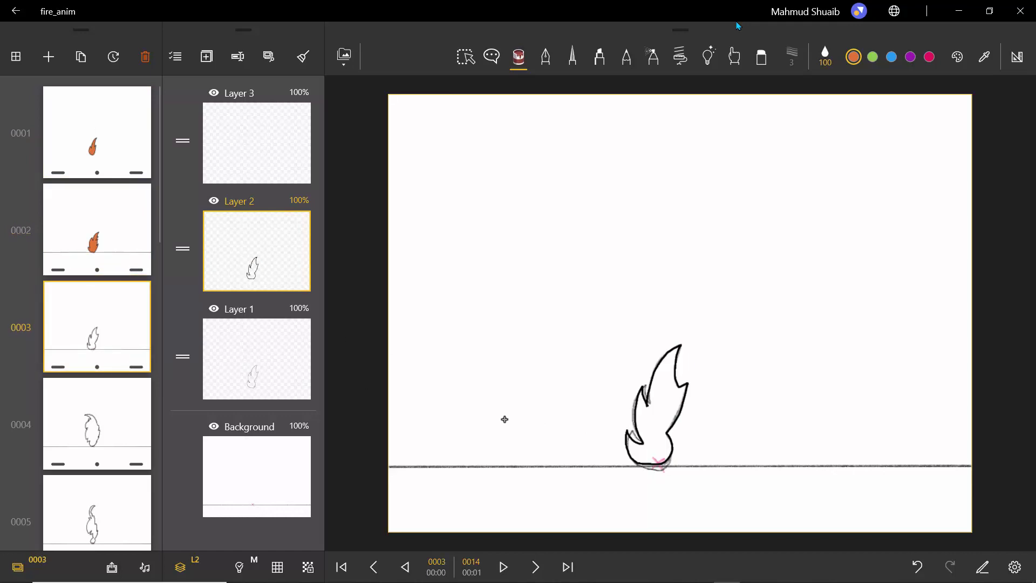
{"action": "left_click", "coordinate": [658, 423]}
Step: Set the fill colour to a yellower orange (H 34, S 77, V 91) and fill the flames on frames 0004 and 0005
{"action": "key", "text": "Right"}
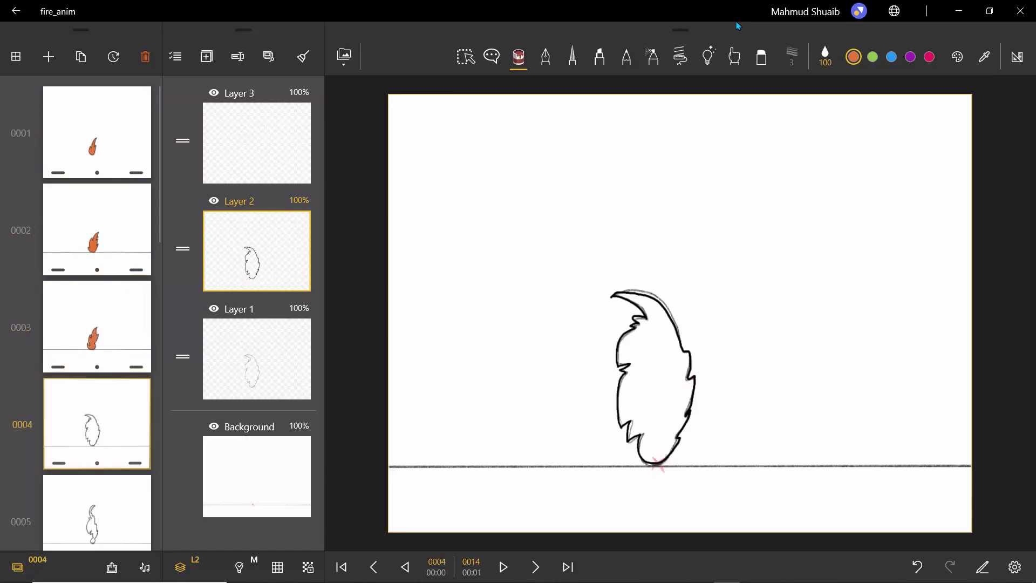
{"action": "left_click", "coordinate": [853, 56]}
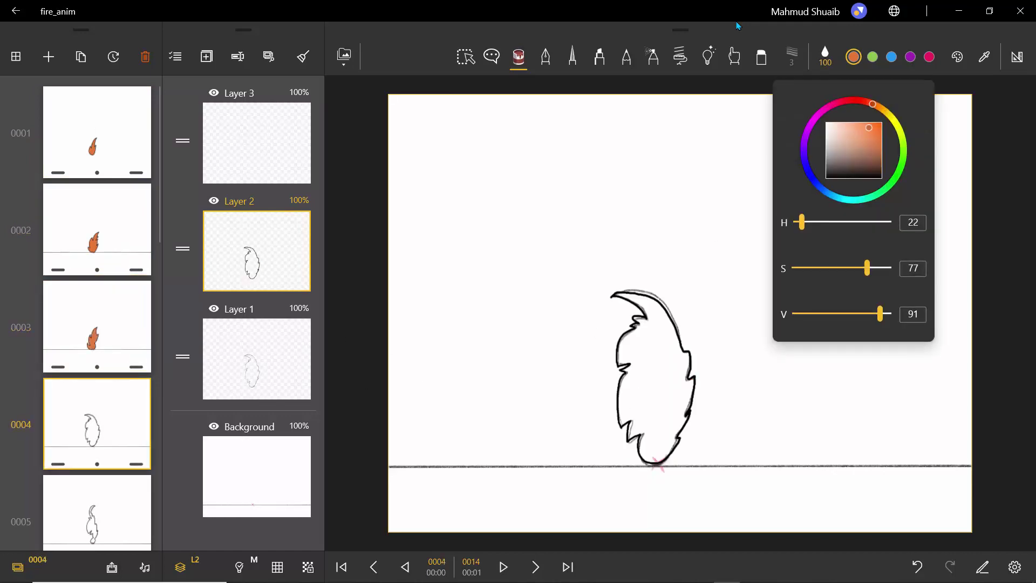
{"action": "left_click_drag", "start_coordinate": [873, 104], "coordinate": [882, 109]}
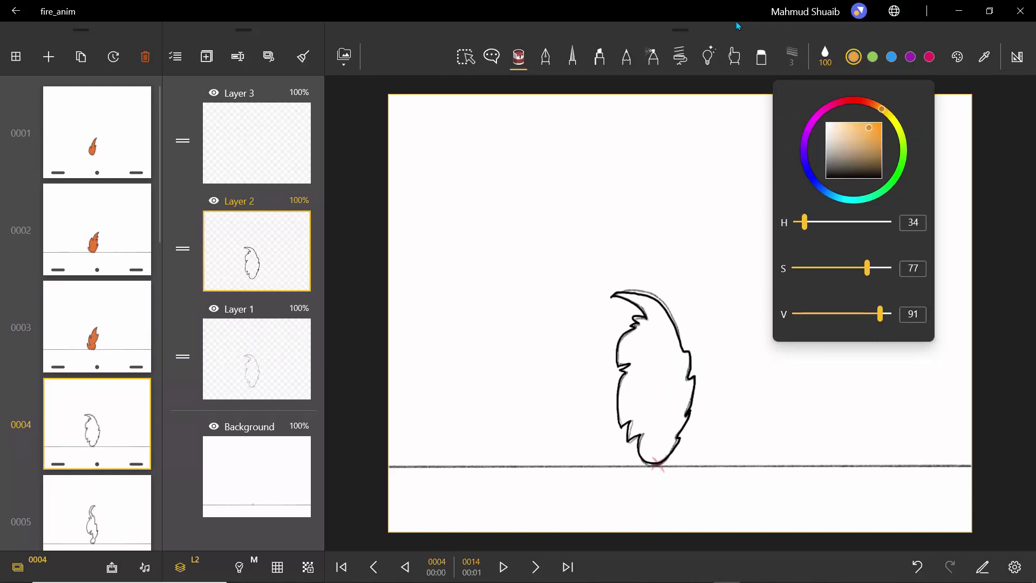
{"action": "left_click", "coordinate": [674, 356]}
{"action": "left_click", "coordinate": [637, 385]}
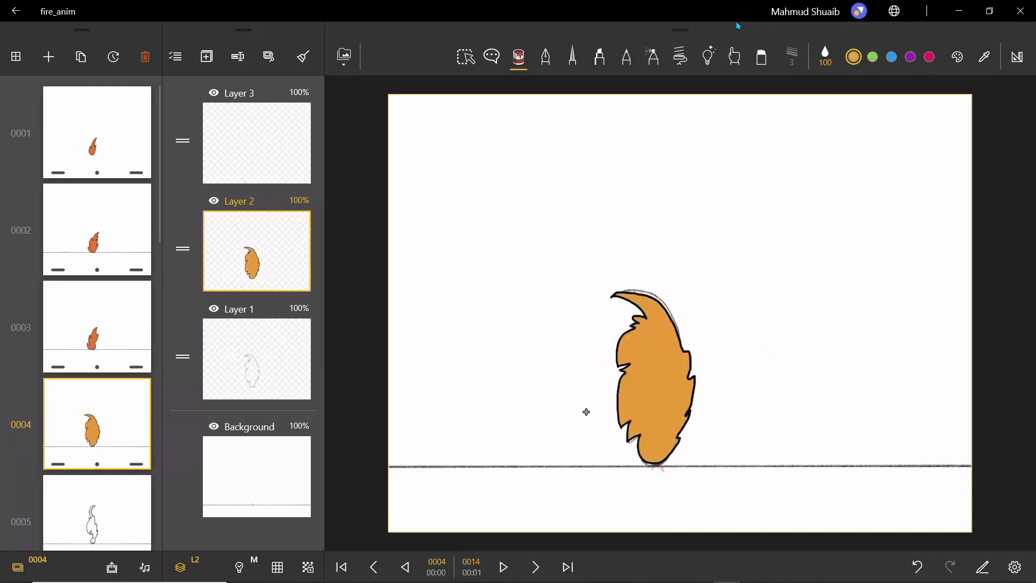
{"action": "key", "text": "Right"}
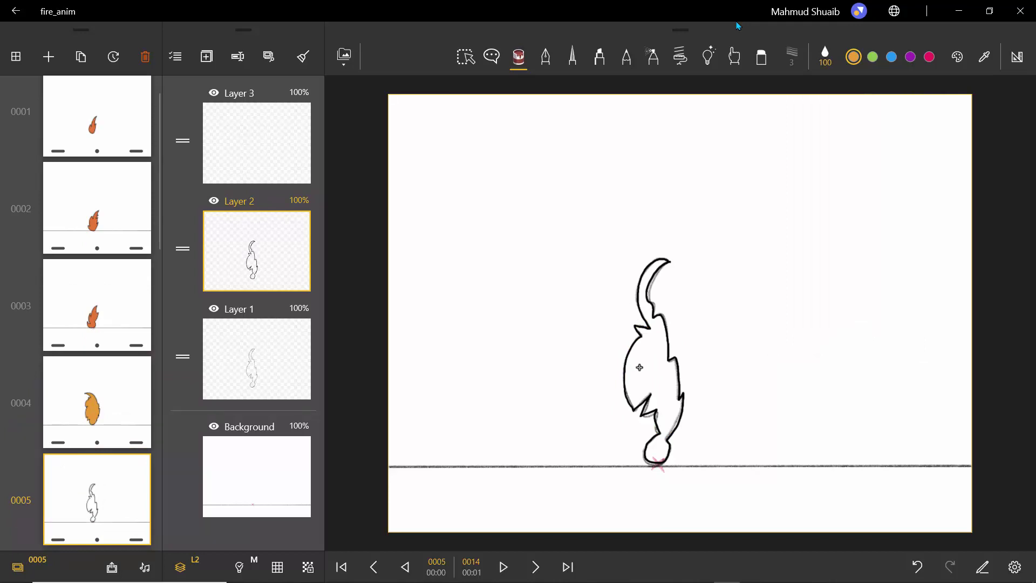
{"action": "left_click", "coordinate": [640, 367]}
Step: Set the fill colour to a darker orange (H 32, S 73, V 79) and fill the flames on frames 0006 and 0007
{"action": "left_click", "coordinate": [854, 57]}
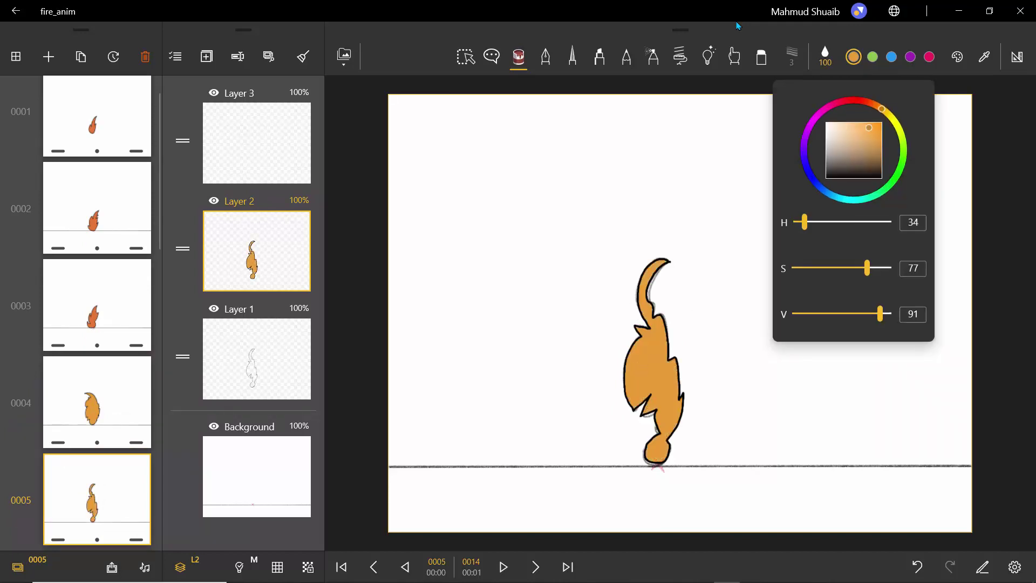
{"action": "mouse_move", "coordinate": [882, 109]}
{"action": "left_mouse_down"}
{"action": "mouse_move", "coordinate": [888, 115]}
{"action": "mouse_move", "coordinate": [879, 107]}
{"action": "mouse_move", "coordinate": [867, 133]}
{"action": "left_mouse_up"}
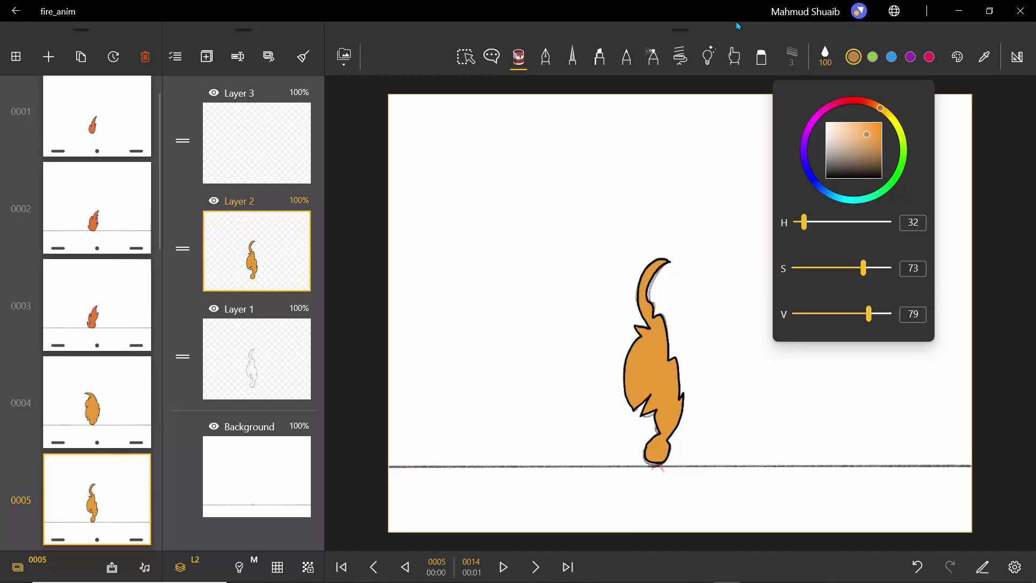
{"action": "left_click", "coordinate": [156, 172]}
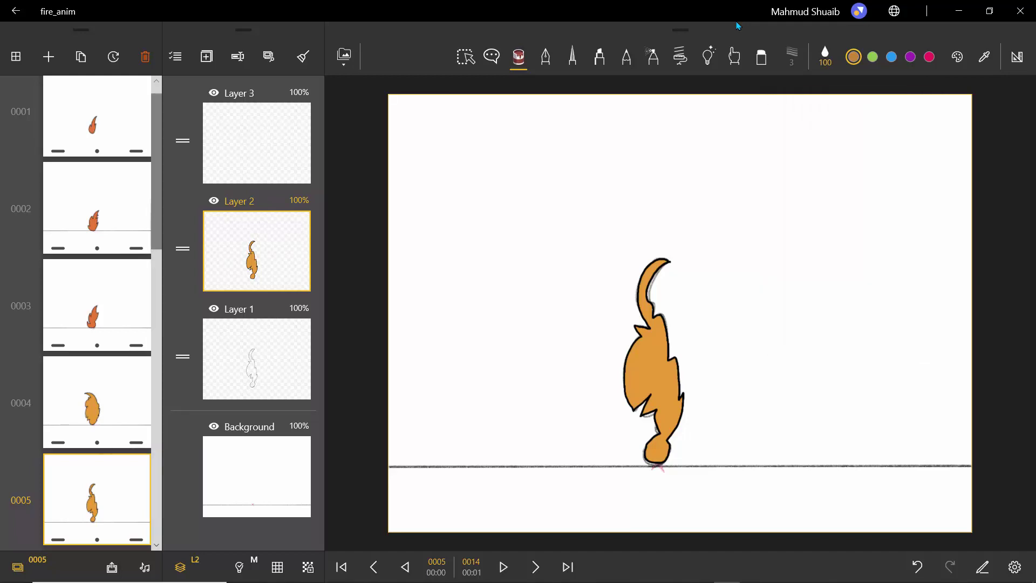
{"action": "left_click_drag", "start_coordinate": [156, 171], "coordinate": [156, 329]}
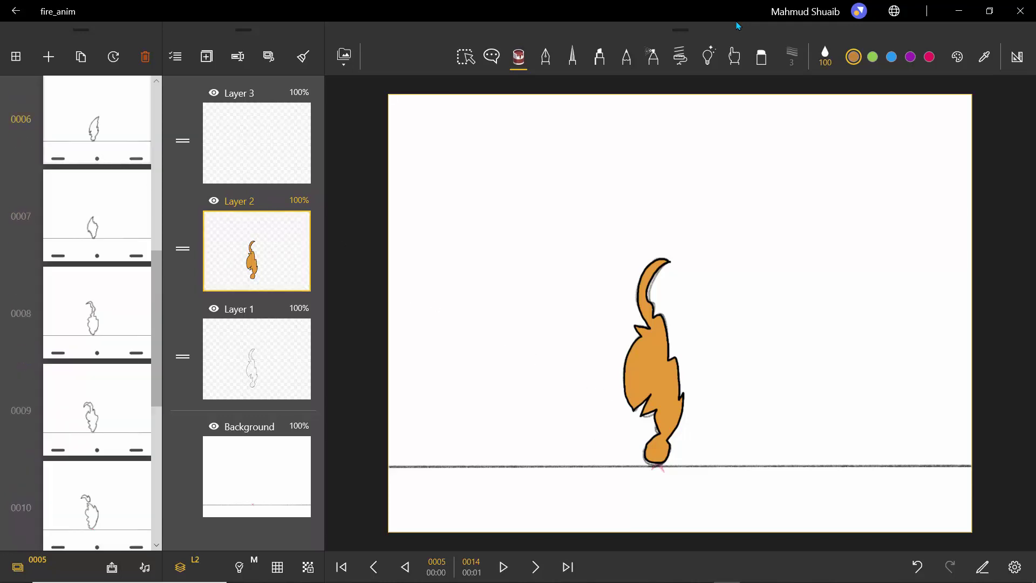
{"action": "left_click", "coordinate": [97, 121]}
{"action": "left_click", "coordinate": [97, 218]}
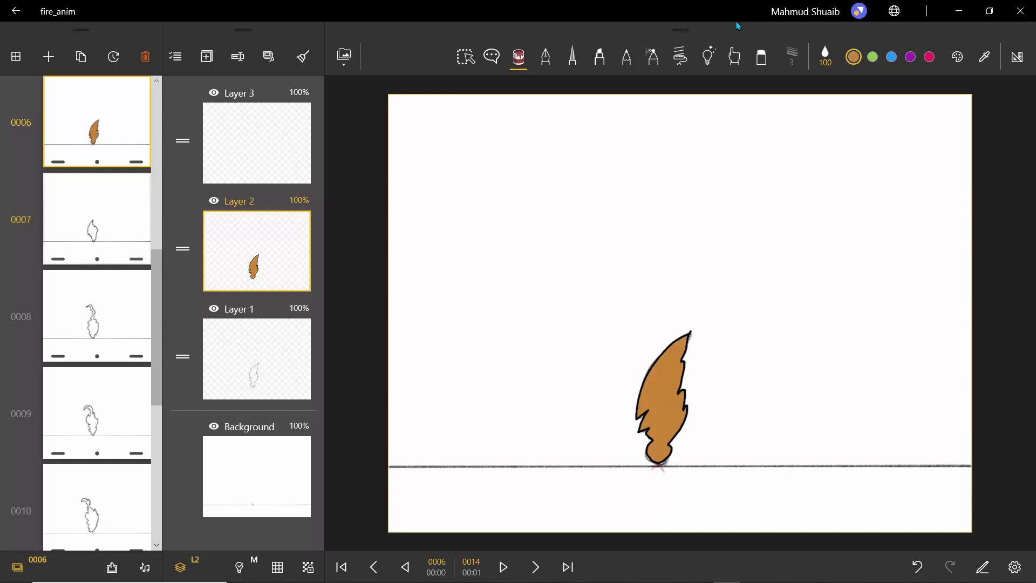
{"action": "left_click", "coordinate": [654, 393]}
Step: Fill the flames on frames 0008 and 0009 with the same darker orange on Layer 2
{"action": "left_click", "coordinate": [97, 316]}
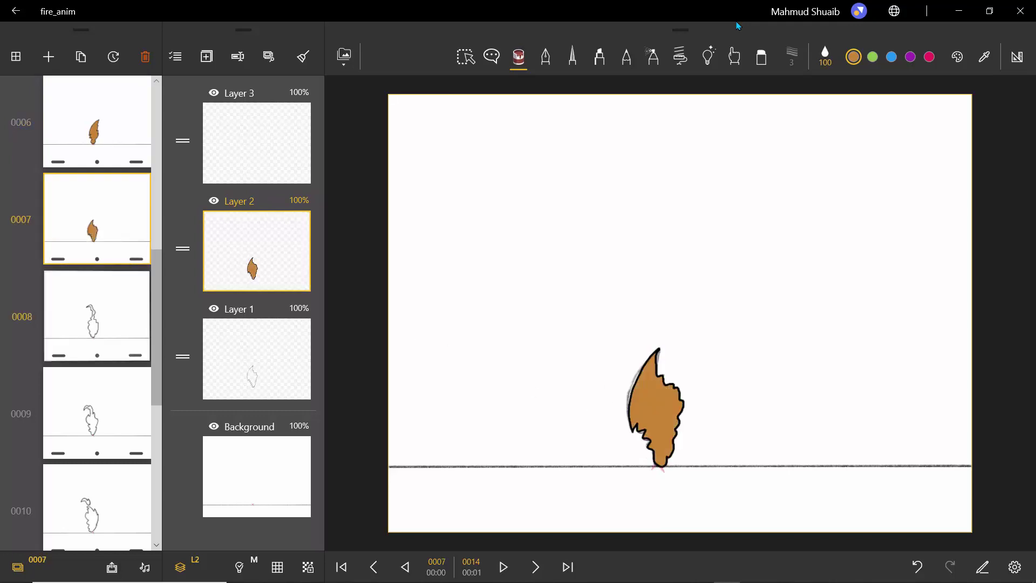
{"action": "left_click", "coordinate": [657, 408]}
{"action": "left_click", "coordinate": [97, 413]}
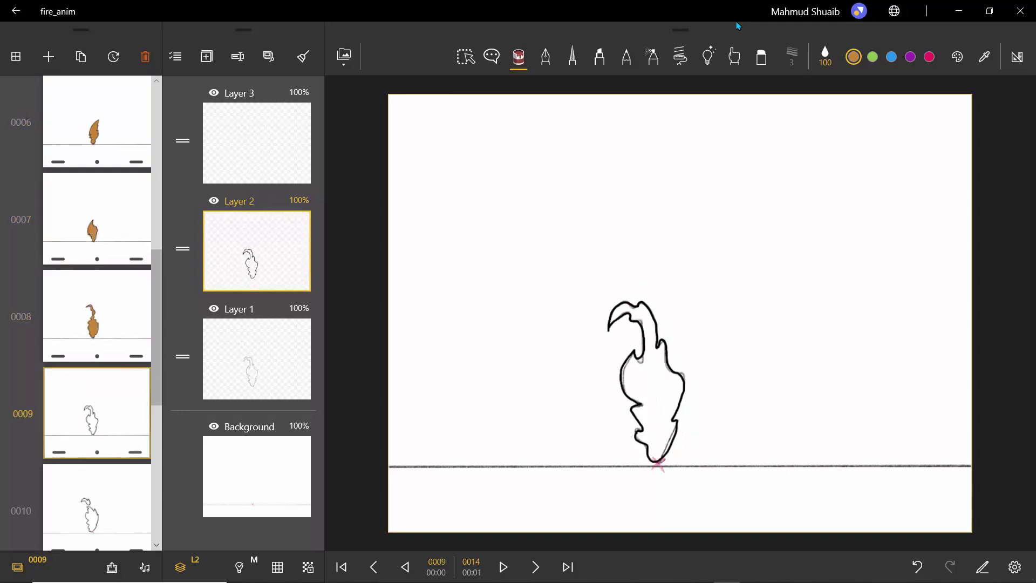
{"action": "left_click", "coordinate": [650, 394]}
Step: Fill the main flame and the detached wisp on frame 0010 with the darker orange and go to frame 0011
{"action": "left_click", "coordinate": [97, 508]}
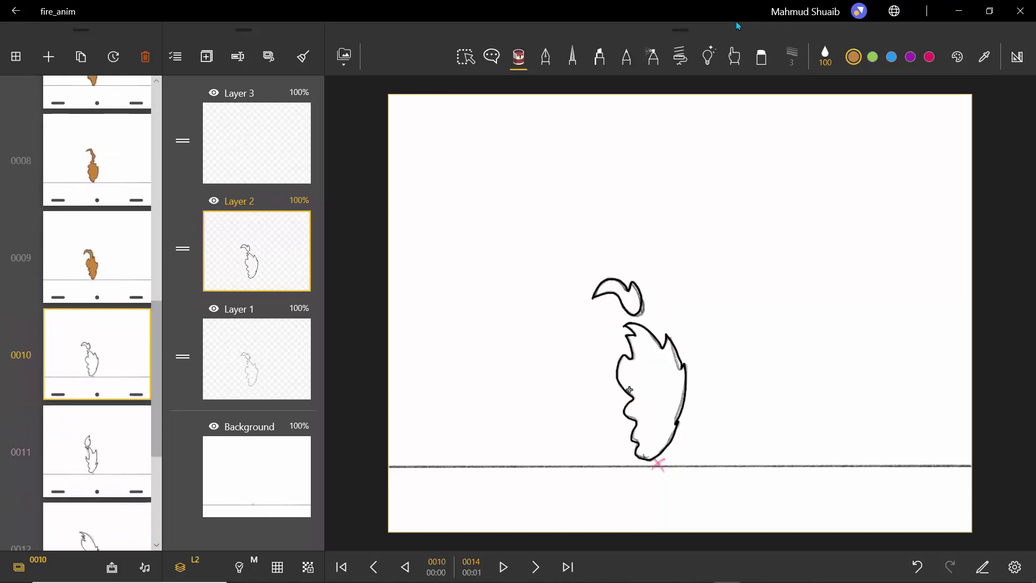
{"action": "left_click", "coordinate": [644, 386]}
{"action": "left_click", "coordinate": [630, 301]}
{"action": "left_click", "coordinate": [98, 451]}
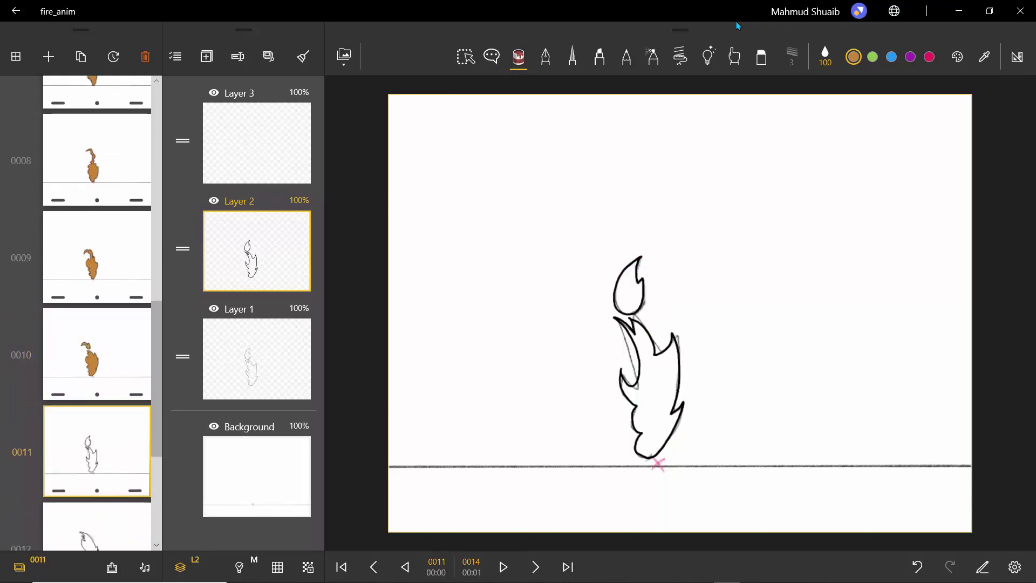
Step: Fill the main flame and the detached wisp on frame 0011 with the current darker orange on Layer 2
{"action": "left_click", "coordinate": [628, 286]}
{"action": "left_click", "coordinate": [651, 368]}
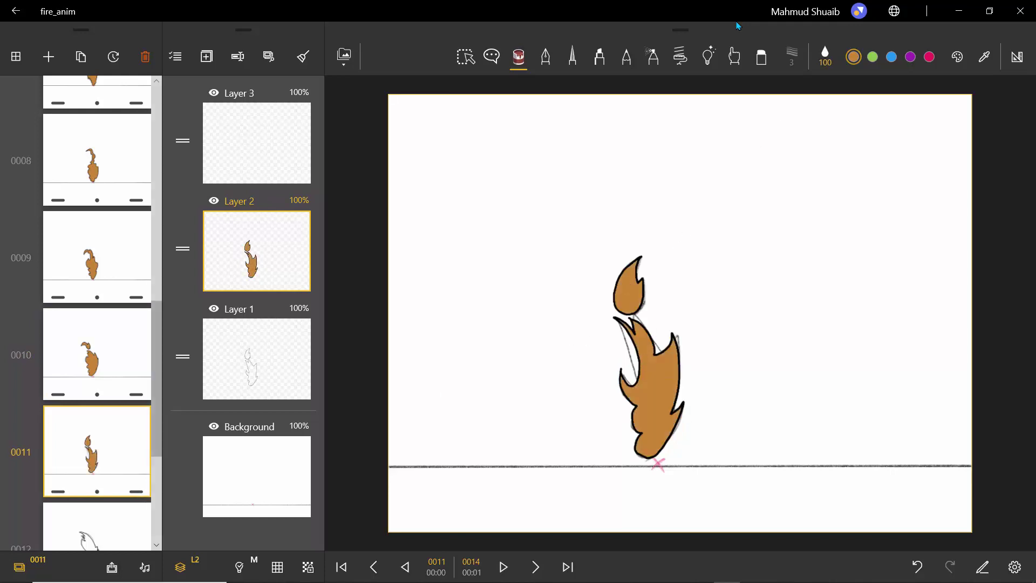
Step: Set the fill colour to a yellow-orange (H 41, S 80, V 90) and fill the flame on frame 0012
{"action": "left_click", "coordinate": [854, 57]}
{"action": "left_click", "coordinate": [870, 128]}
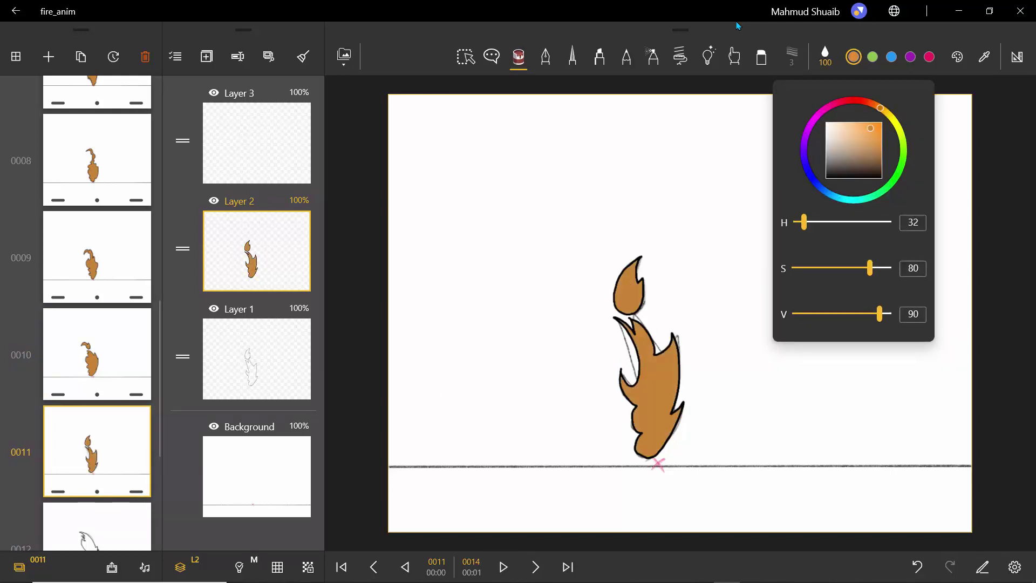
{"action": "left_click_drag", "start_coordinate": [880, 107], "coordinate": [886, 113]}
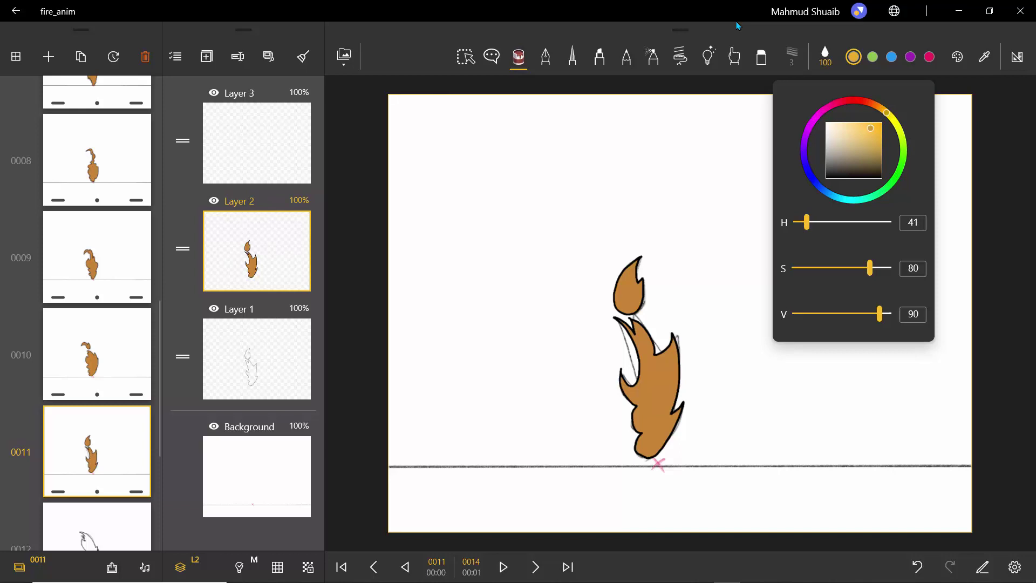
{"action": "left_click", "coordinate": [156, 377]}
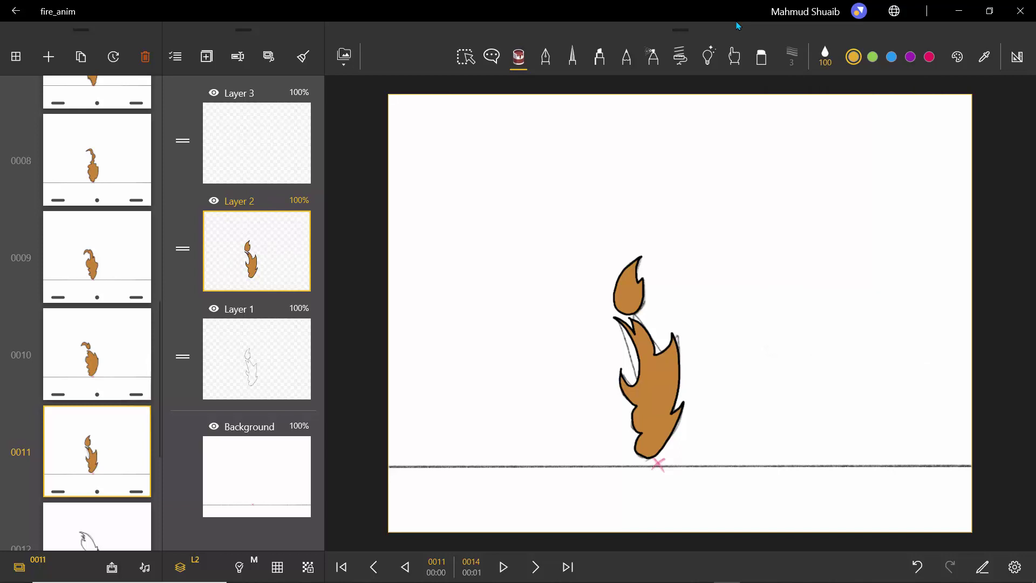
{"action": "left_click_drag", "start_coordinate": [157, 378], "coordinate": [157, 453]}
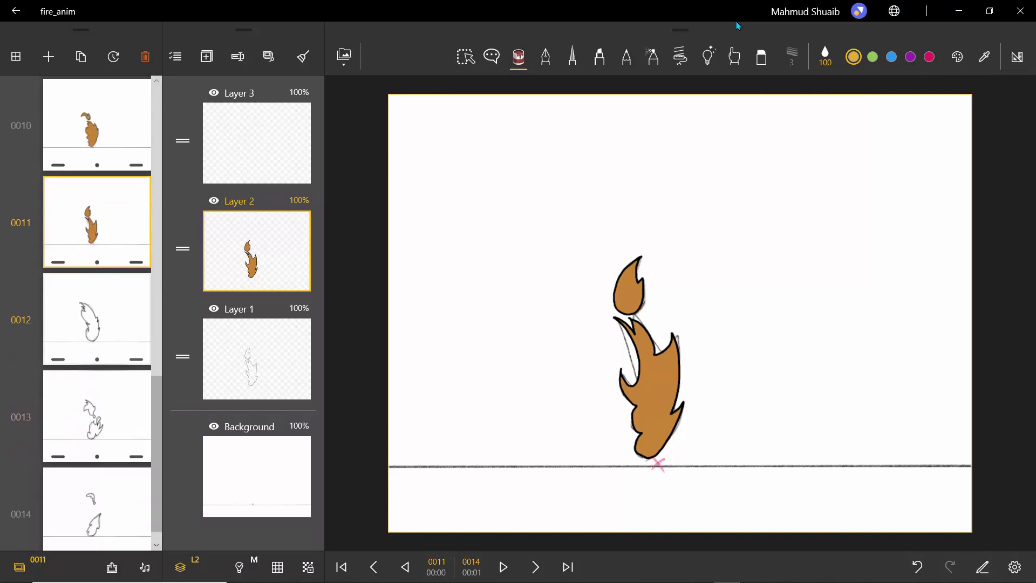
{"action": "left_click", "coordinate": [97, 319]}
{"action": "left_click", "coordinate": [651, 347]}
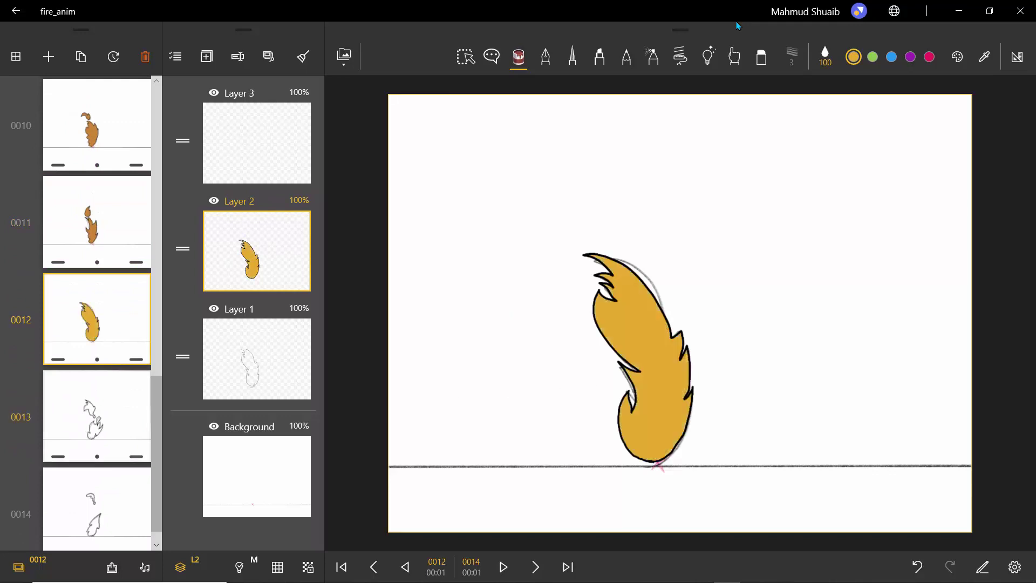
Step: Fill both flame parts on frame 0013 and the detached wisp and its droplet on frame 0014 with the same yellow-orange
{"action": "key", "text": "Right"}
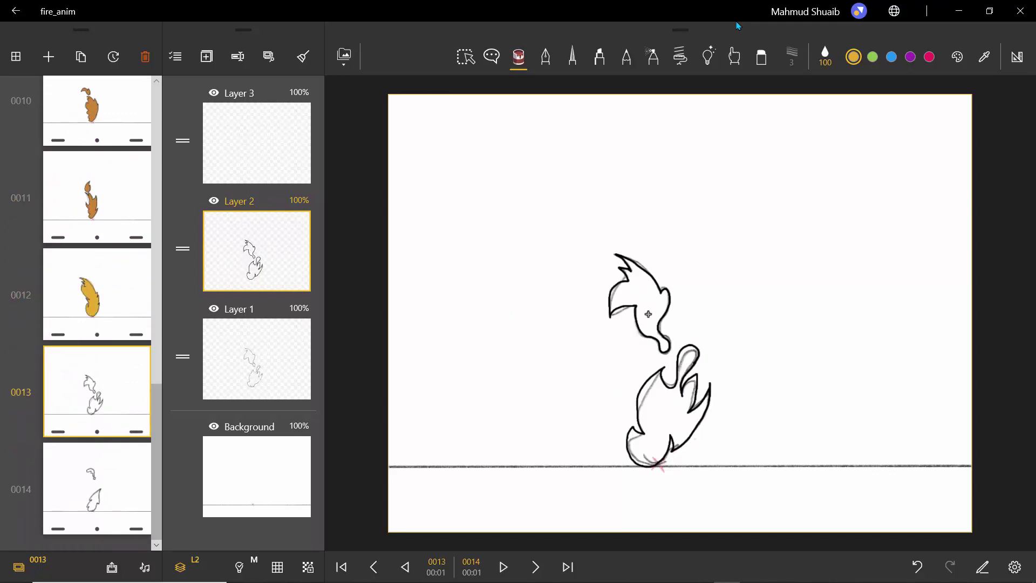
{"action": "left_click", "coordinate": [649, 301]}
{"action": "left_click", "coordinate": [653, 435]}
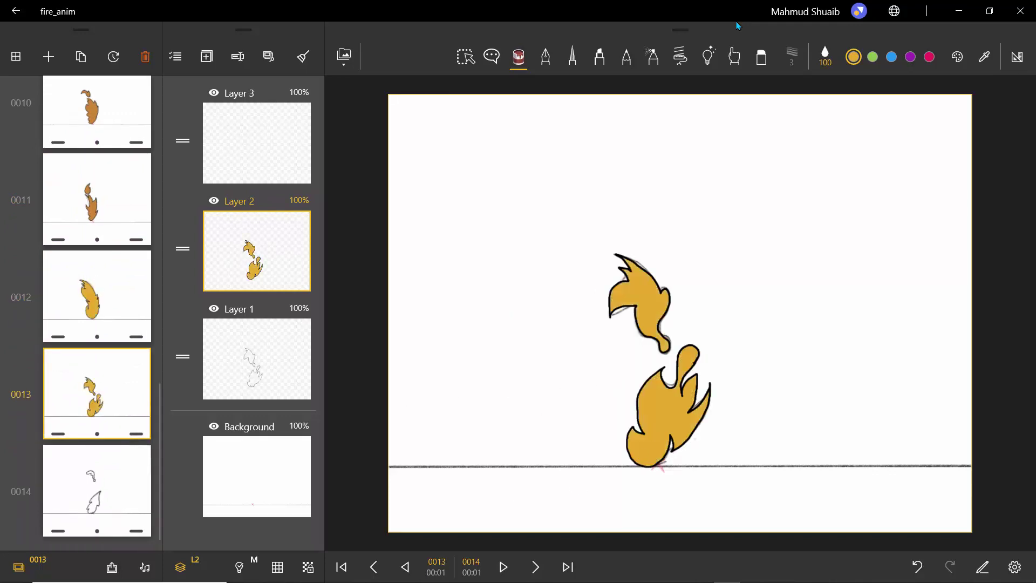
{"action": "left_click_drag", "start_coordinate": [156, 459], "coordinate": [156, 445]}
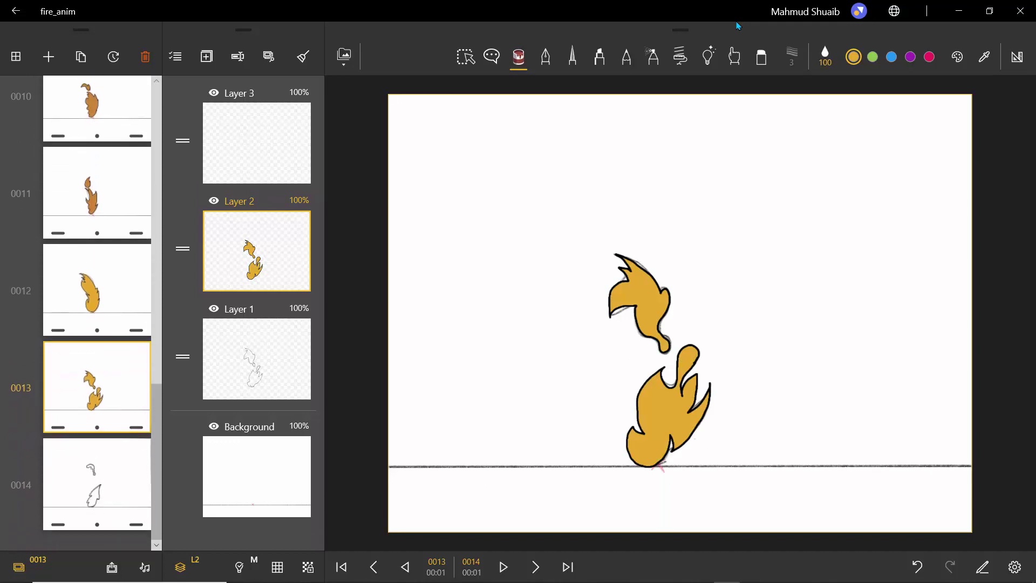
{"action": "key", "text": "Right"}
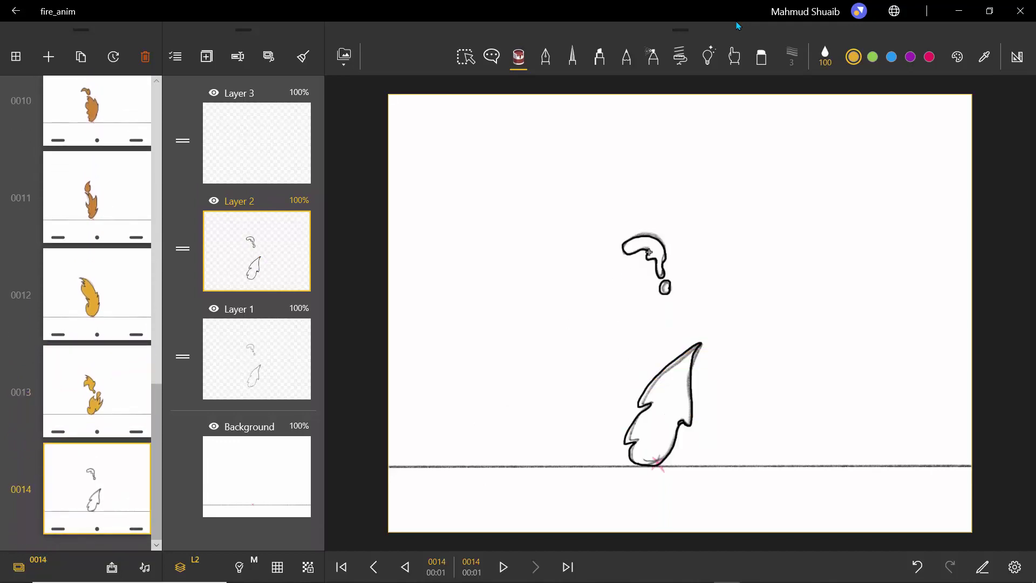
{"action": "left_click", "coordinate": [648, 252]}
{"action": "left_click", "coordinate": [665, 288]}
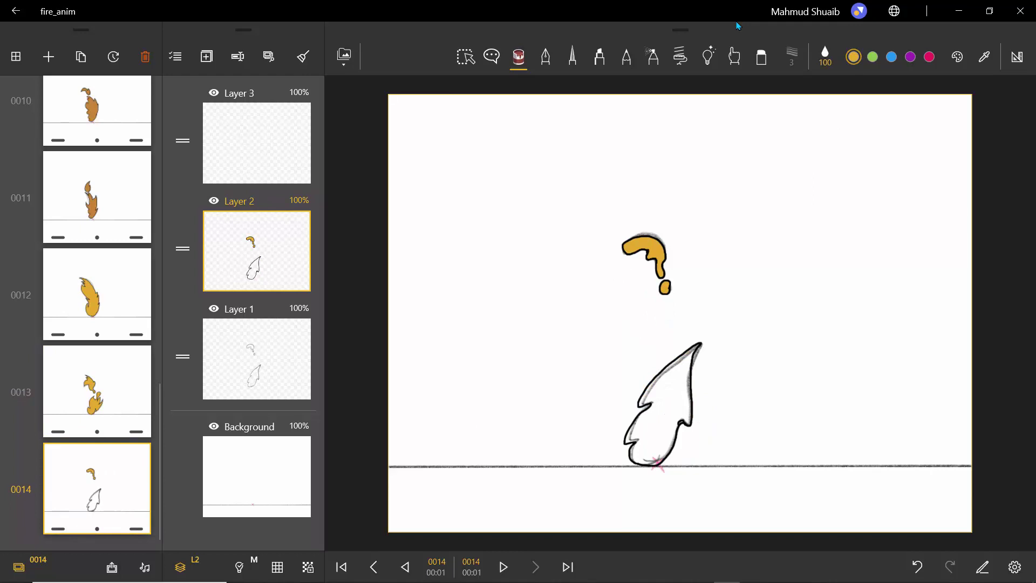
Step: Set the fill colour to a redder orange (H 30, S 80, V 90) and fill the main flame on frame 0014
{"action": "left_click", "coordinate": [853, 57]}
{"action": "left_click_drag", "start_coordinate": [887, 112], "coordinate": [879, 107]}
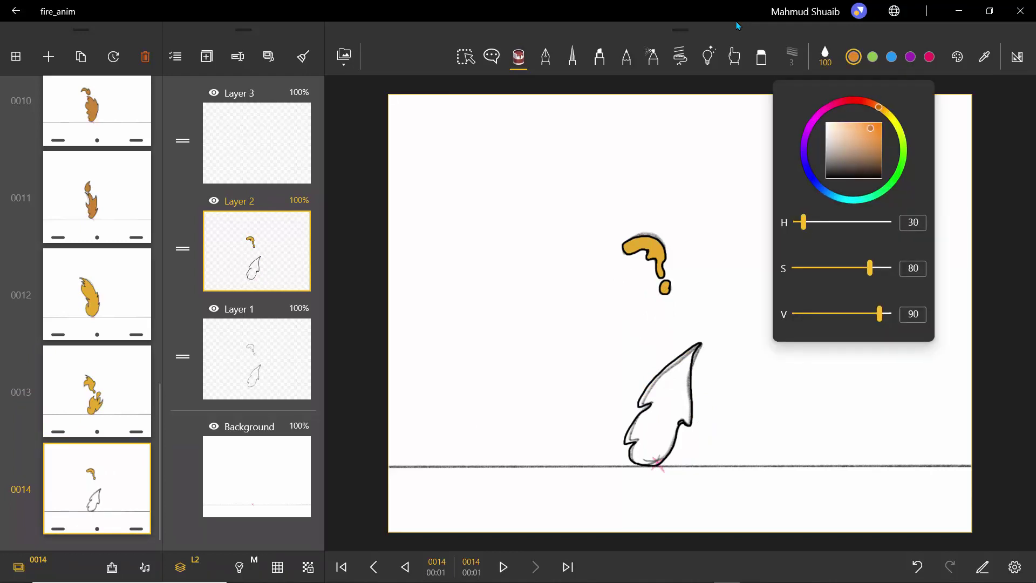
{"action": "left_click", "coordinate": [652, 410]}
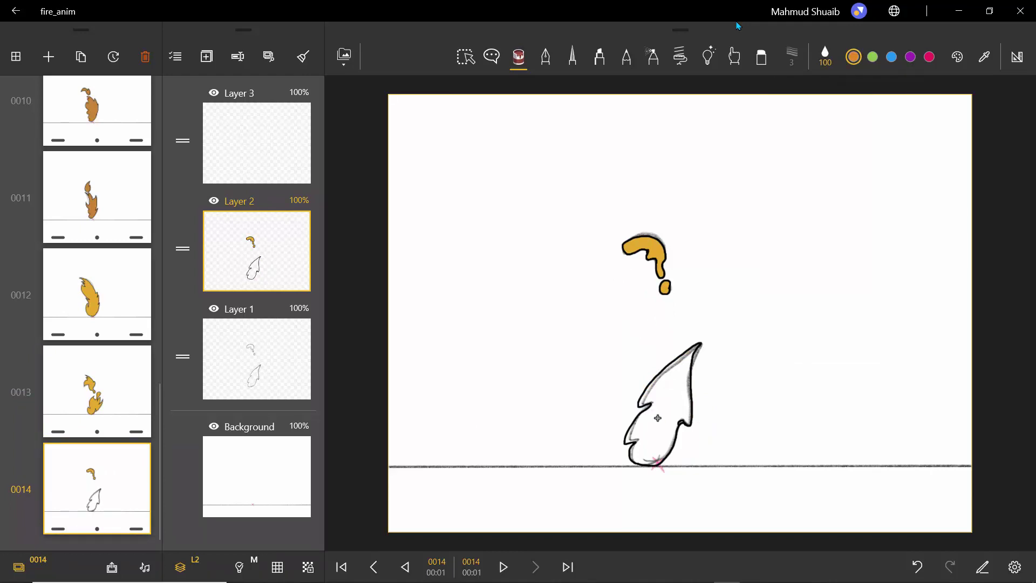
{"action": "left_click", "coordinate": [658, 418]}
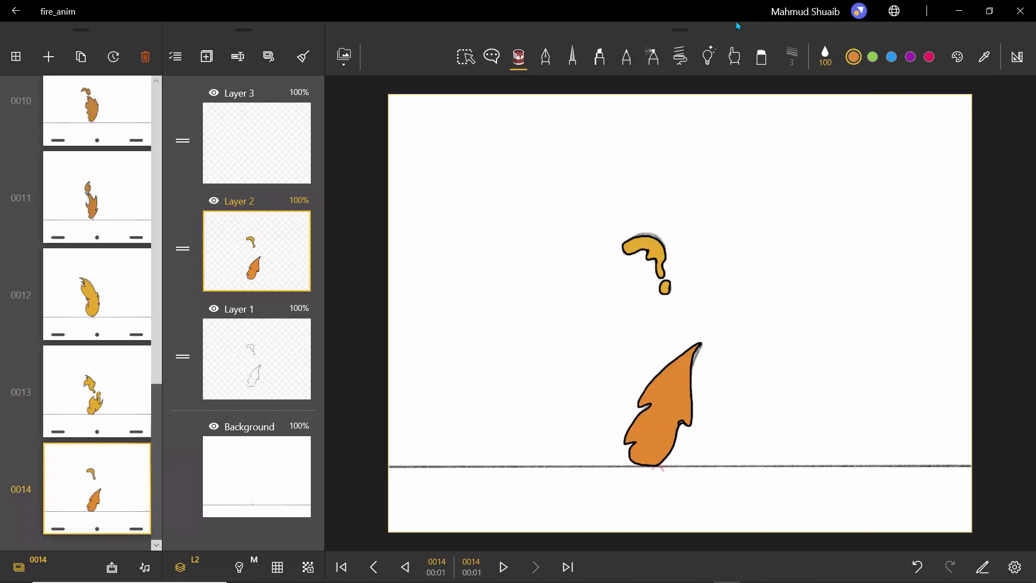
Step: Play the coloured fire animation to review it, and stop the playback
{"action": "key", "text": "space"}
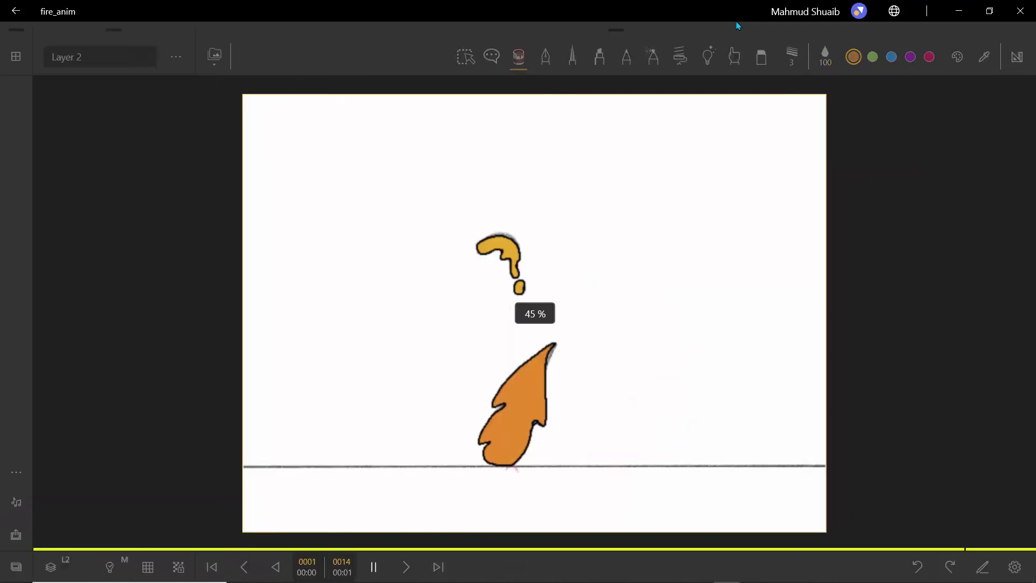
{"action": "mouse_move", "coordinate": [489, 582]}
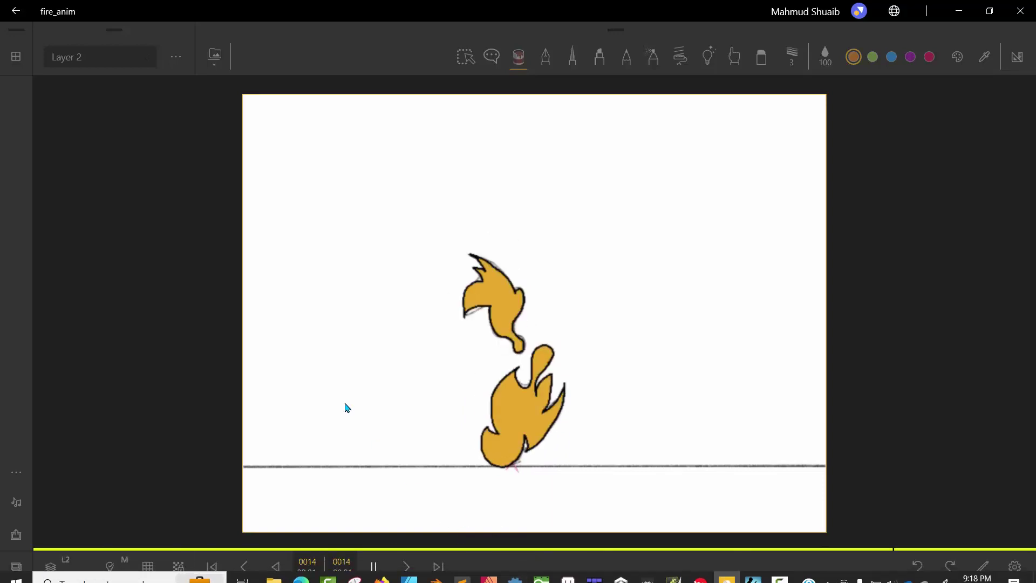
{"action": "left_click", "coordinate": [373, 567]}
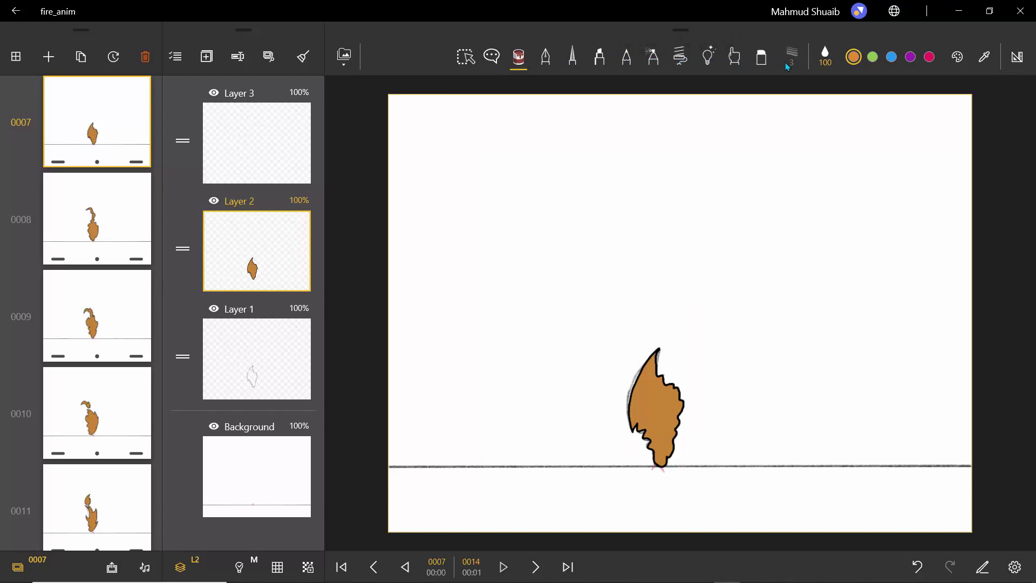
Step: Try glow brush strokes on frame 0011's main flame at sizes 20 and 81, undoing each stroke
{"action": "left_click", "coordinate": [710, 57]}
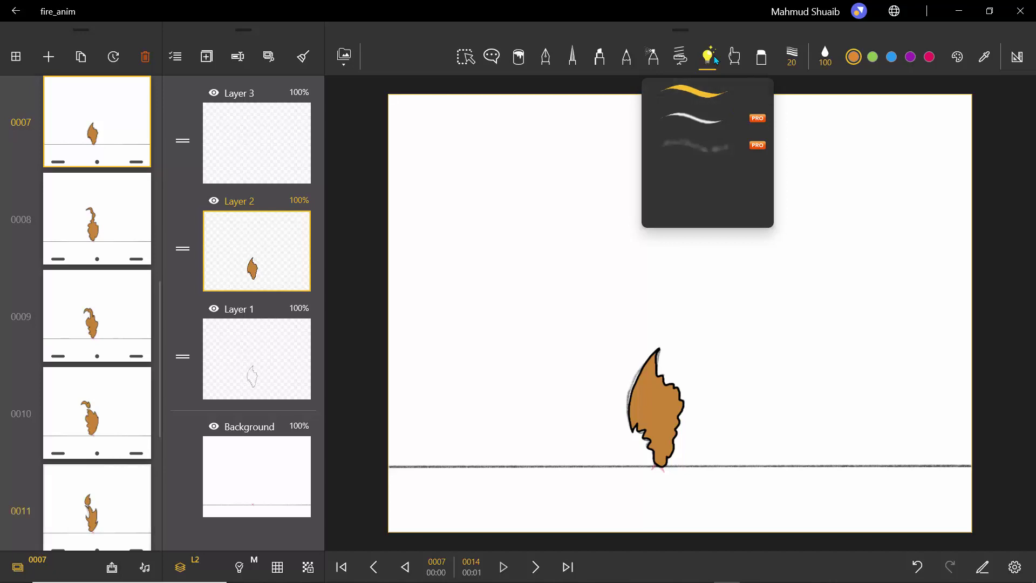
{"action": "left_click", "coordinate": [81, 500]}
{"action": "left_click", "coordinate": [81, 499]}
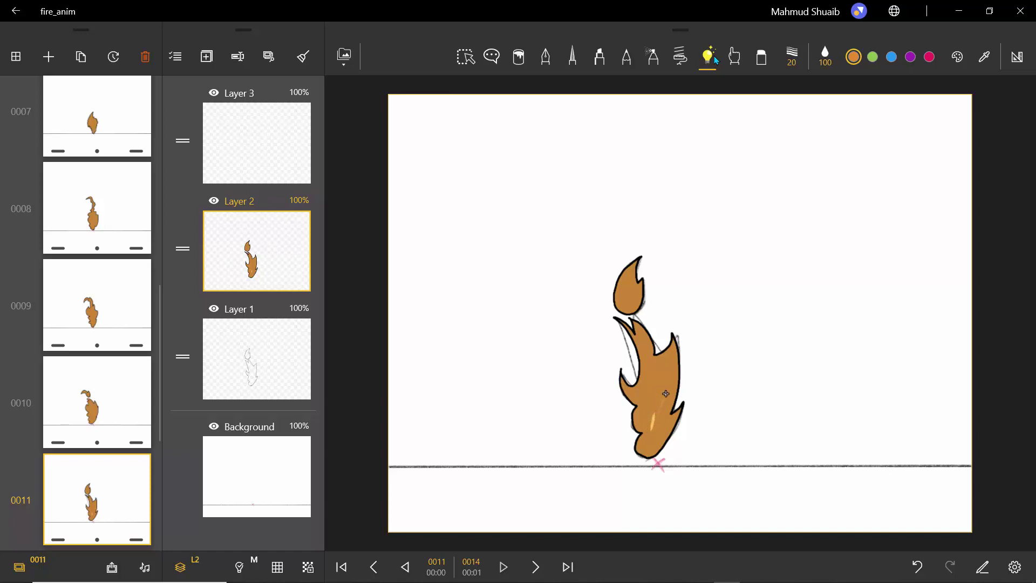
{"action": "left_click_drag", "start_coordinate": [666, 393], "coordinate": [657, 427]}
{"action": "key", "text": "ctrl+z"}
{"action": "left_click", "coordinate": [792, 56]}
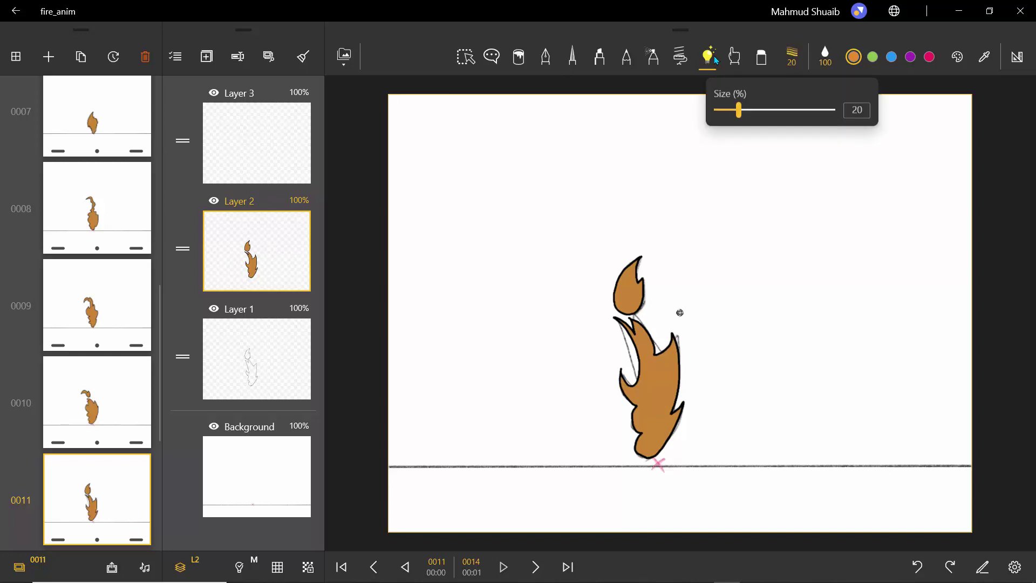
{"action": "left_click_drag", "start_coordinate": [739, 110], "coordinate": [811, 110]}
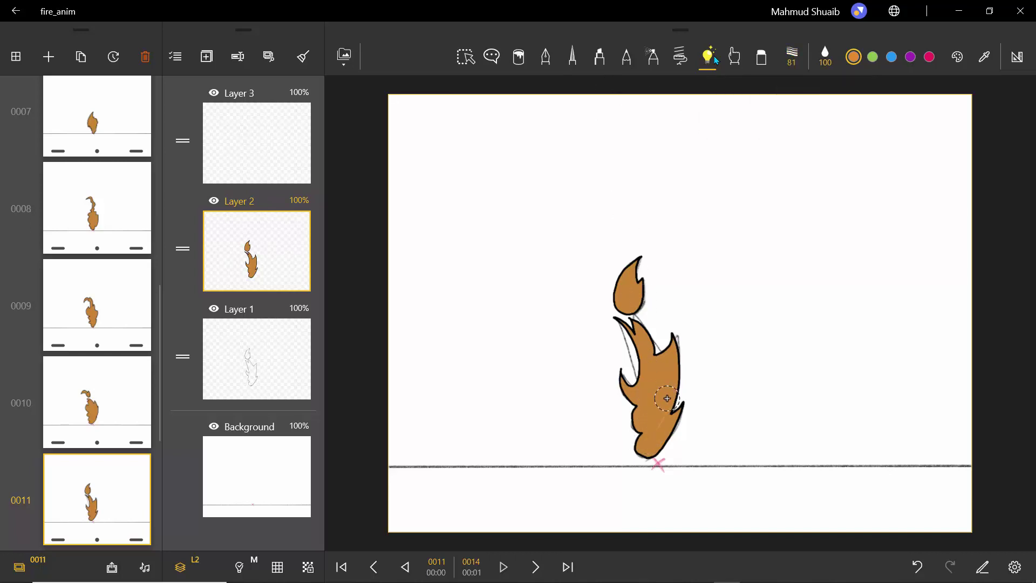
{"action": "left_click_drag", "start_coordinate": [668, 402], "coordinate": [645, 440]}
{"action": "key", "text": "ctrl+z"}
Step: Choose the dotted pattern brush with a pale orange colour and paint a highlight inside frame 0011's main flame
{"action": "left_click", "coordinate": [680, 56]}
{"action": "left_click", "coordinate": [680, 57]}
{"action": "left_click", "coordinate": [854, 57]}
{"action": "left_click_drag", "start_coordinate": [859, 125], "coordinate": [847, 122]}
{"action": "left_click", "coordinate": [729, 289]}
{"action": "left_click_drag", "start_coordinate": [651, 448], "coordinate": [656, 409]}
Step: Paint pale orange dotted highlights on the flames of frames 0010, 0009, 0008 and 0007 with the size 64 brush
{"action": "left_click", "coordinate": [97, 402]}
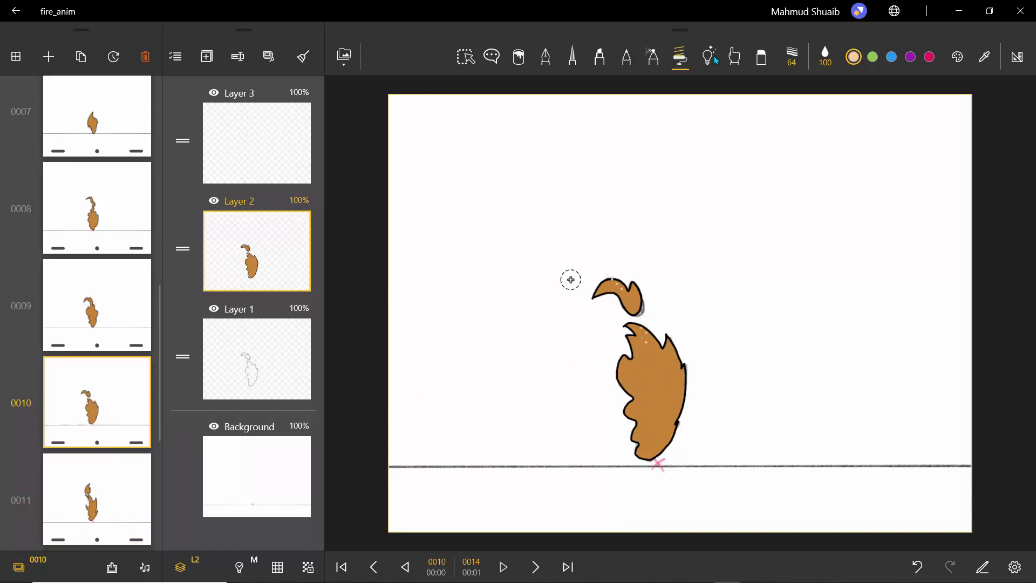
{"action": "left_click", "coordinate": [97, 305]}
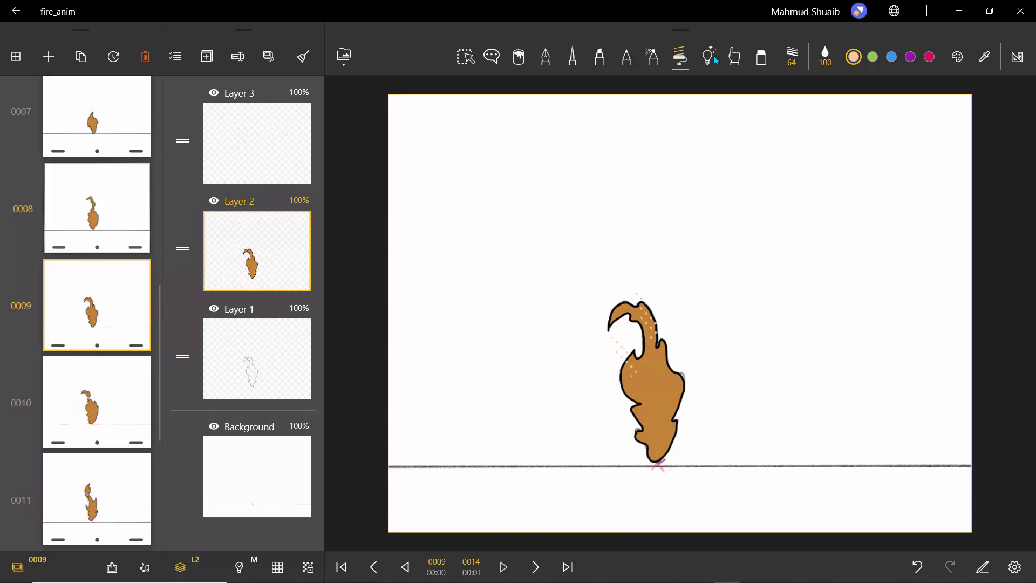
{"action": "left_click", "coordinate": [98, 208]}
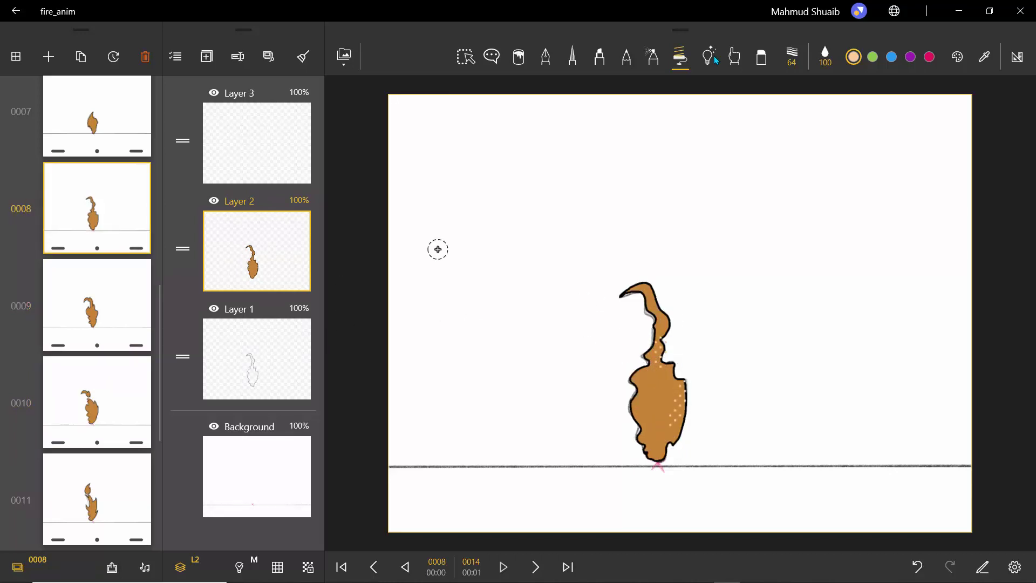
{"action": "left_click", "coordinate": [97, 116]}
{"action": "left_click_drag", "start_coordinate": [643, 399], "coordinate": [652, 354]}
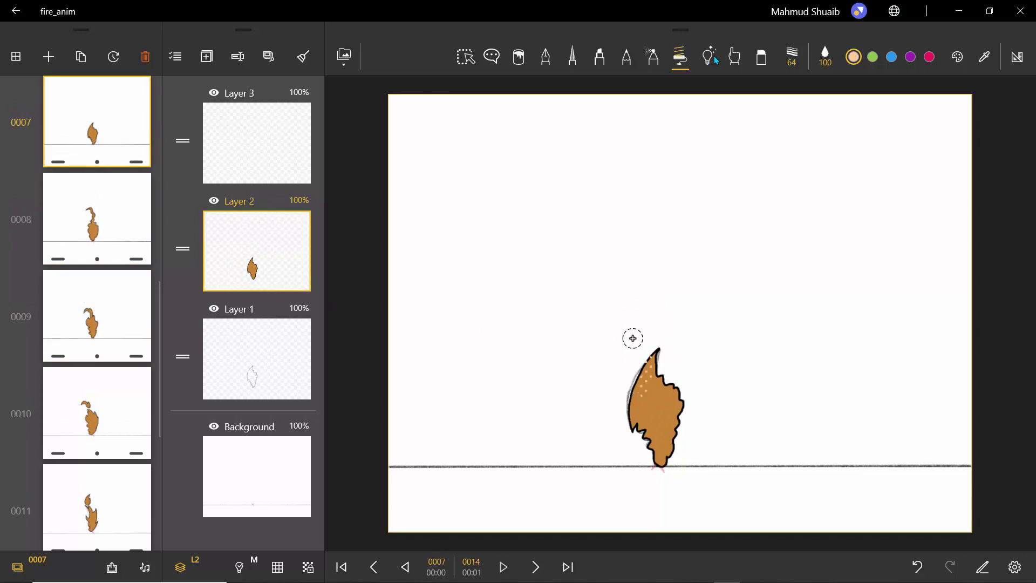
Step: Play the animation to preview the dotted highlights on the flames
{"action": "left_click", "coordinate": [504, 567]}
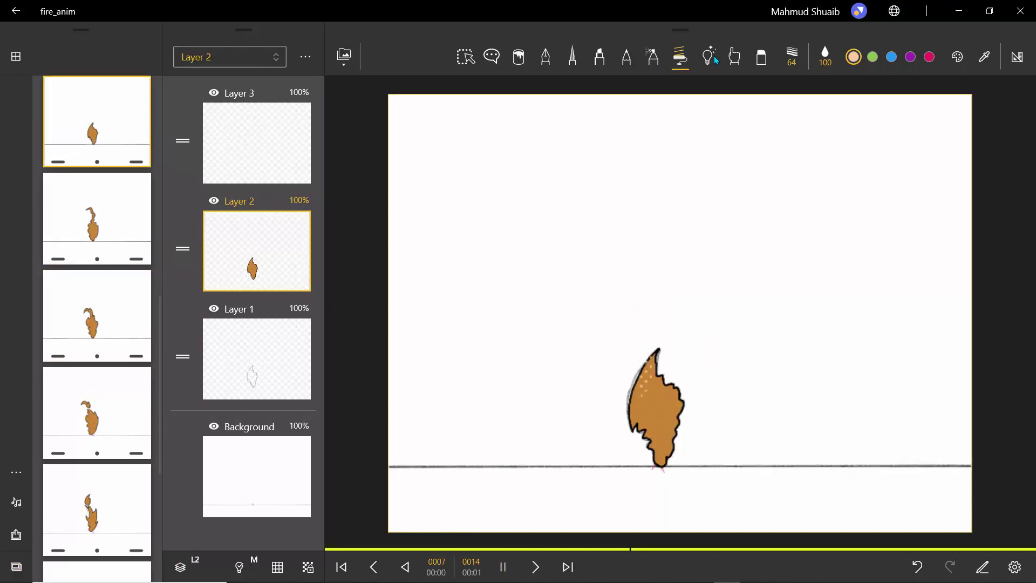